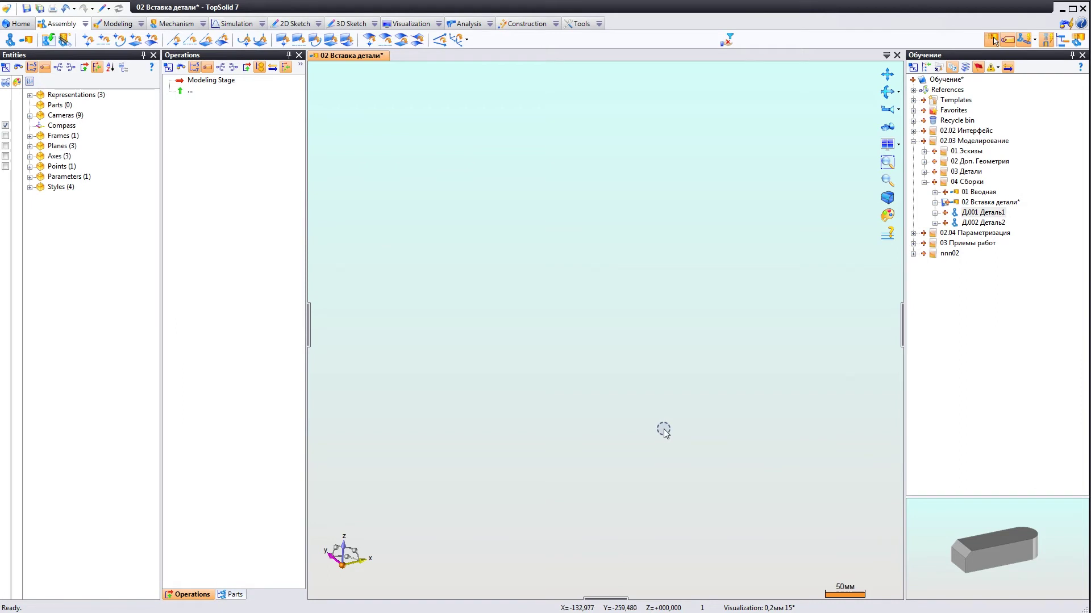
- Drag the Д.001 Деталь1 bar from the project tree into the empty assembly
{"action": "left_click", "coordinate": [983, 213]}
{"action": "left_click_drag", "start_coordinate": [985, 214], "coordinate": [583, 259]}
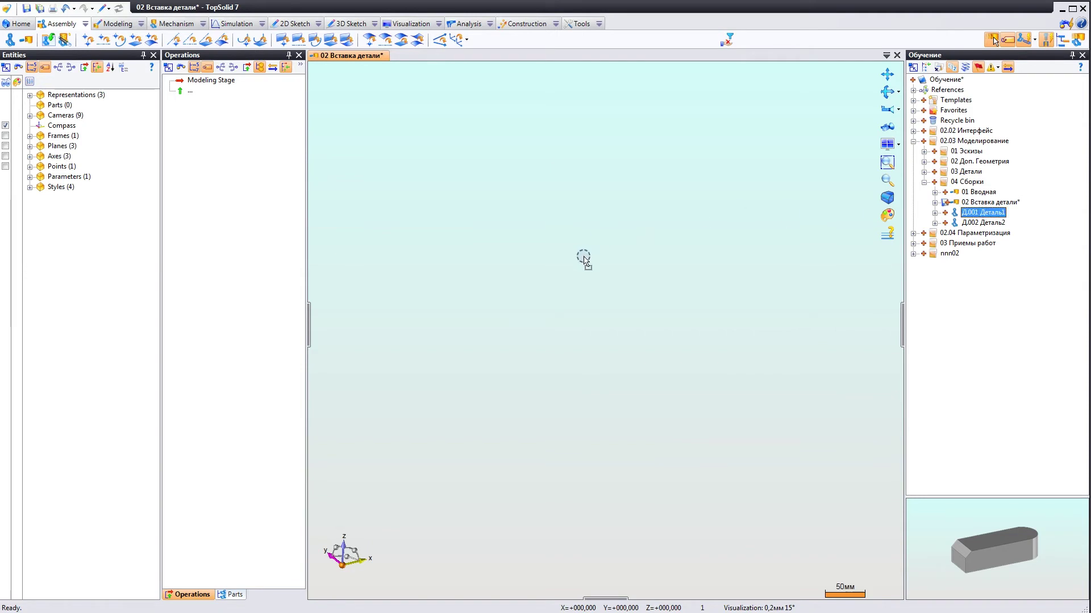
{"action": "left_click_drag", "start_coordinate": [583, 258], "coordinate": [583, 258]}
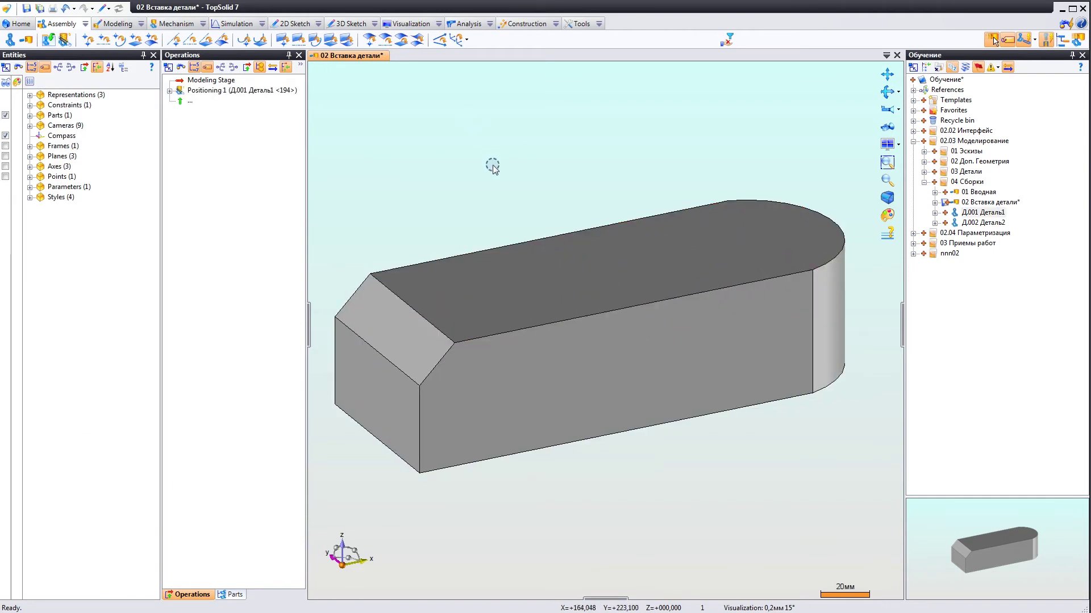
{"action": "mouse_move", "coordinate": [479, 168]}
{"action": "middle_mouse_down"}
{"action": "mouse_move", "coordinate": [481, 192]}
{"action": "mouse_move", "coordinate": [480, 168]}
{"action": "mouse_move", "coordinate": [502, 198]}
{"action": "middle_mouse_up"}
{"action": "scroll", "coordinate": [486, 195], "scroll_direction": "down", "scroll_amount": 2}
{"action": "scroll", "coordinate": [487, 194], "scroll_direction": "down", "scroll_amount": 2}
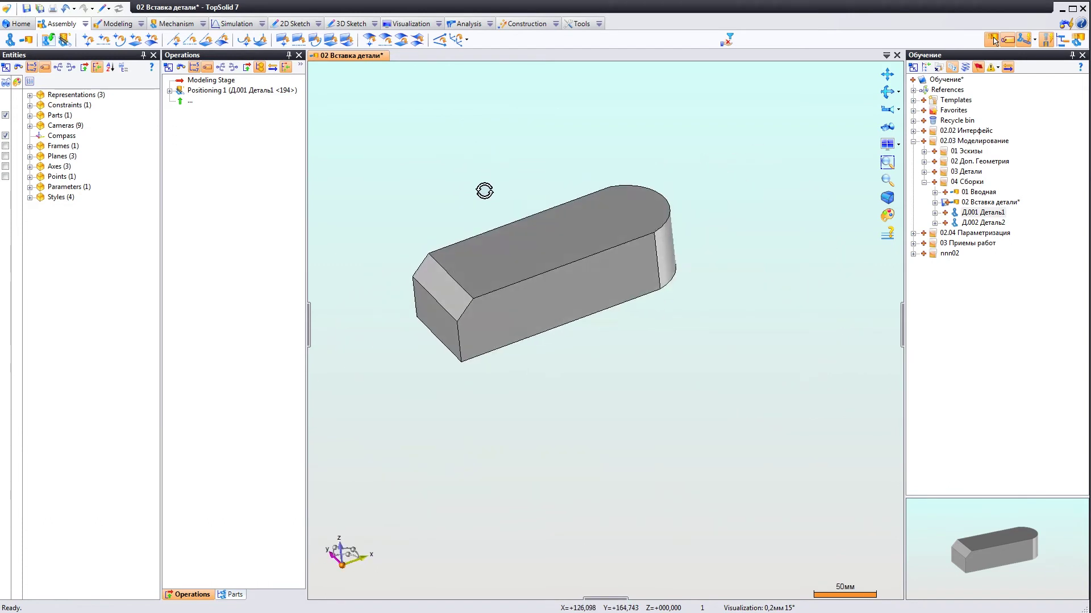
{"action": "scroll", "coordinate": [503, 189], "scroll_direction": "down", "scroll_amount": 3}
{"action": "scroll", "coordinate": [477, 170], "scroll_direction": "up", "scroll_amount": 2}
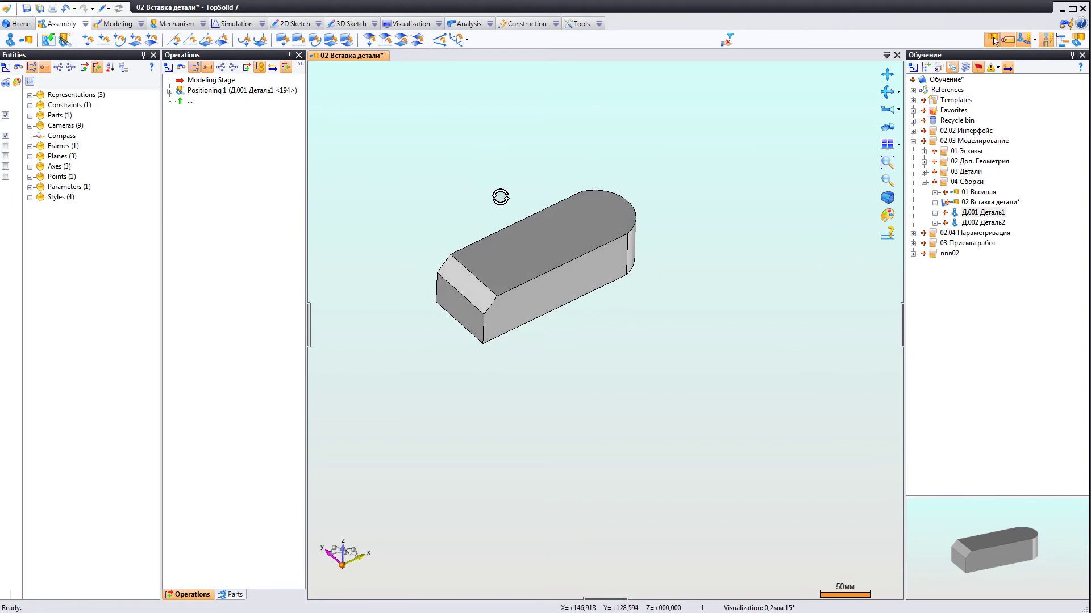
{"action": "scroll", "coordinate": [483, 193], "scroll_direction": "up", "scroll_amount": 3}
{"action": "scroll", "coordinate": [498, 233], "scroll_direction": "down", "scroll_amount": 1}
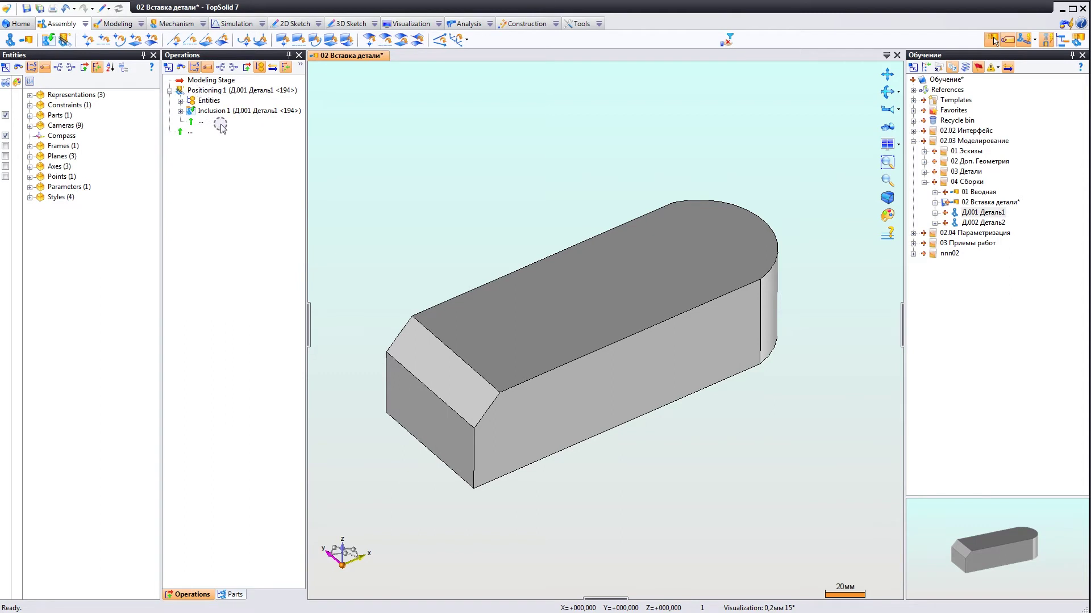
- Expand Positioning 1's Entities and select its Fixed 1 constraint
{"action": "left_click", "coordinate": [194, 91]}
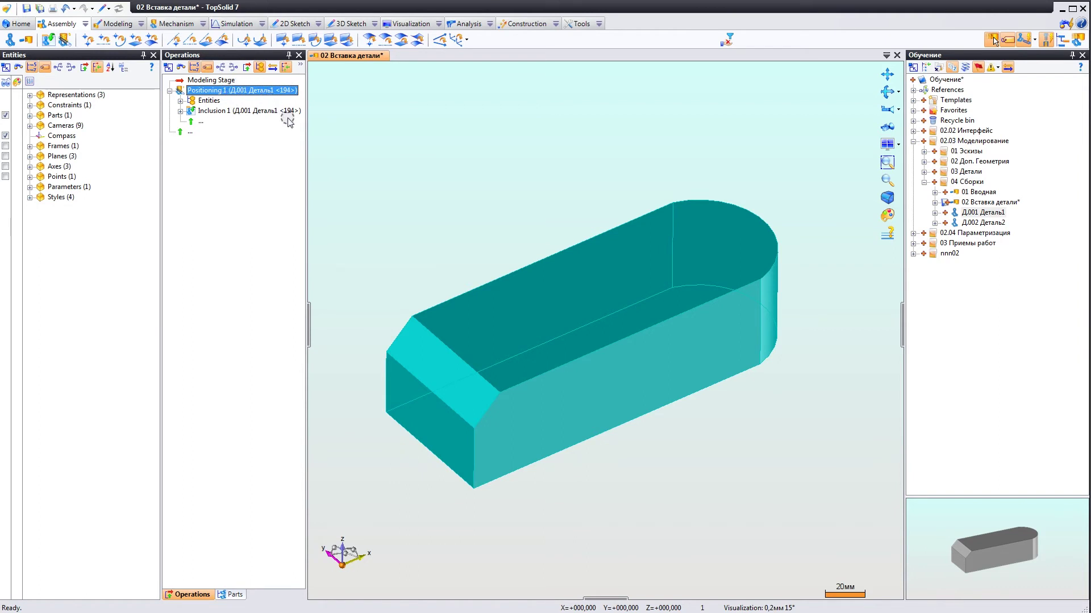
{"action": "left_click", "coordinate": [181, 100]}
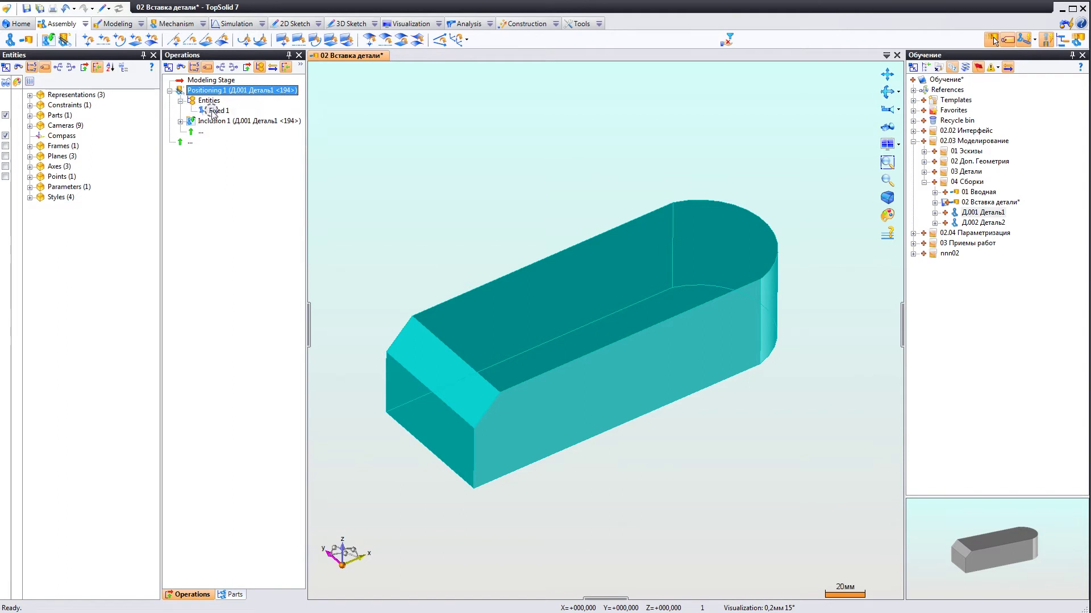
{"action": "left_click", "coordinate": [214, 111]}
{"action": "left_click", "coordinate": [178, 121]}
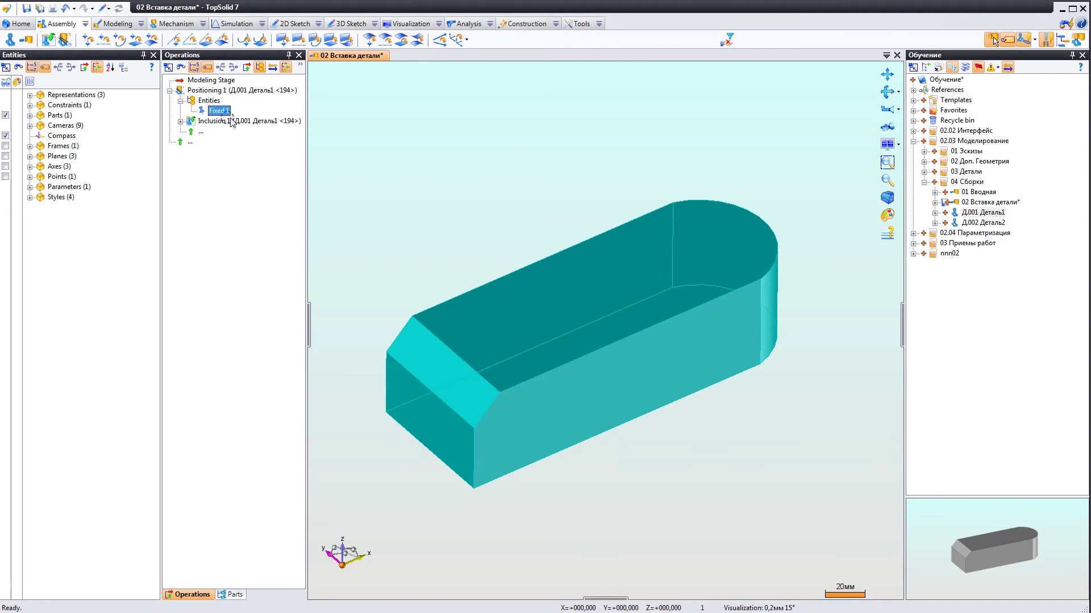
{"action": "left_click", "coordinate": [515, 203]}
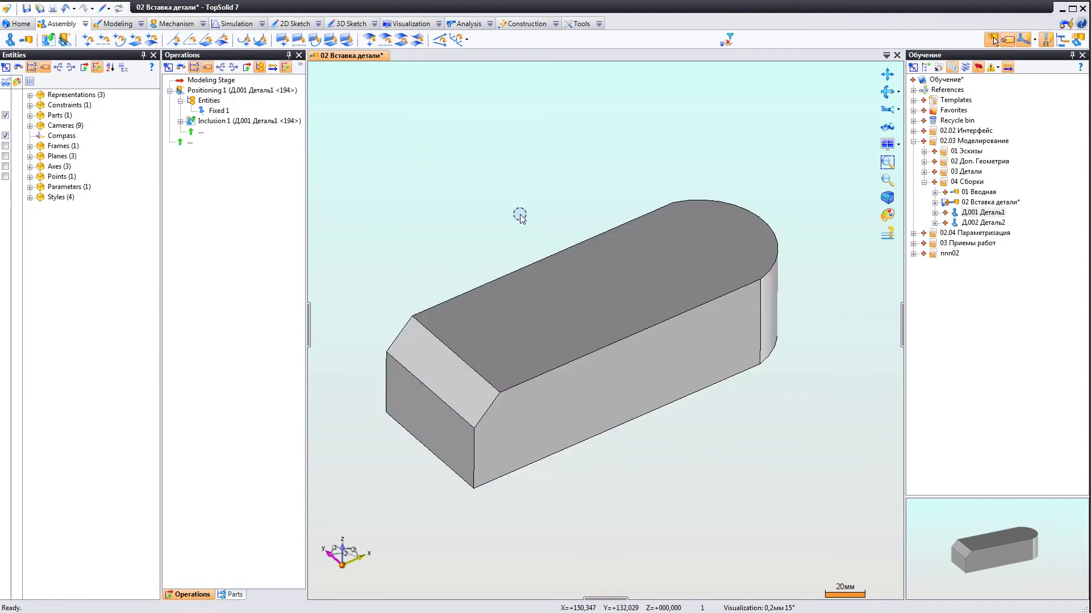
- Reselect Fixed 1 to see which bar it holds
{"action": "scroll", "coordinate": [534, 213], "scroll_direction": "down", "scroll_amount": 4}
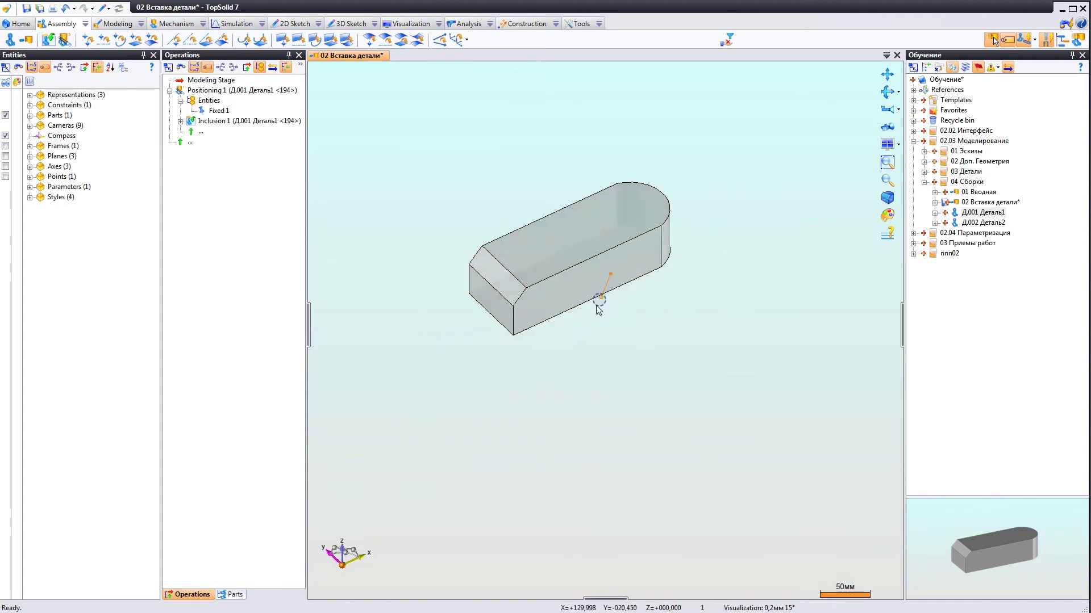
{"action": "scroll", "coordinate": [580, 253], "scroll_direction": "up", "scroll_amount": 3}
{"action": "middle_click_drag", "start_coordinate": [581, 253], "coordinate": [565, 263]}
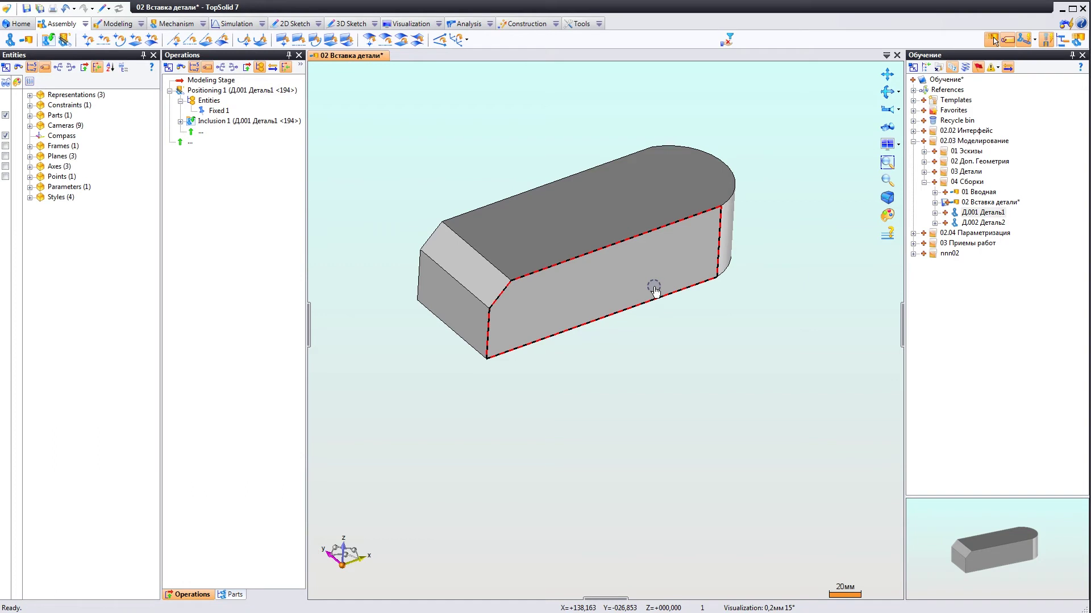
{"action": "left_click", "coordinate": [218, 111]}
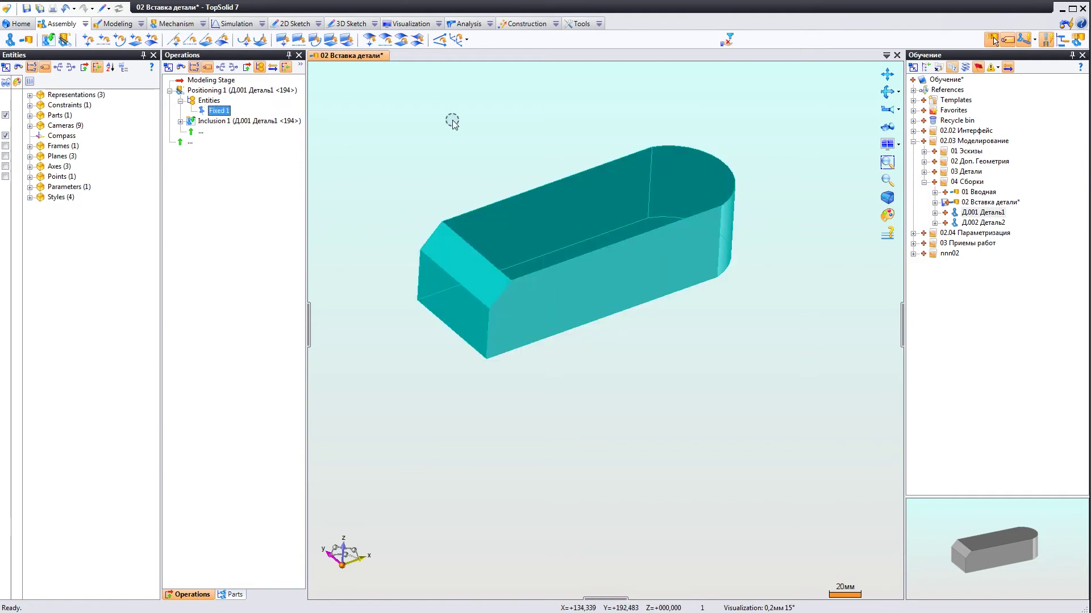
{"action": "left_click", "coordinate": [497, 147]}
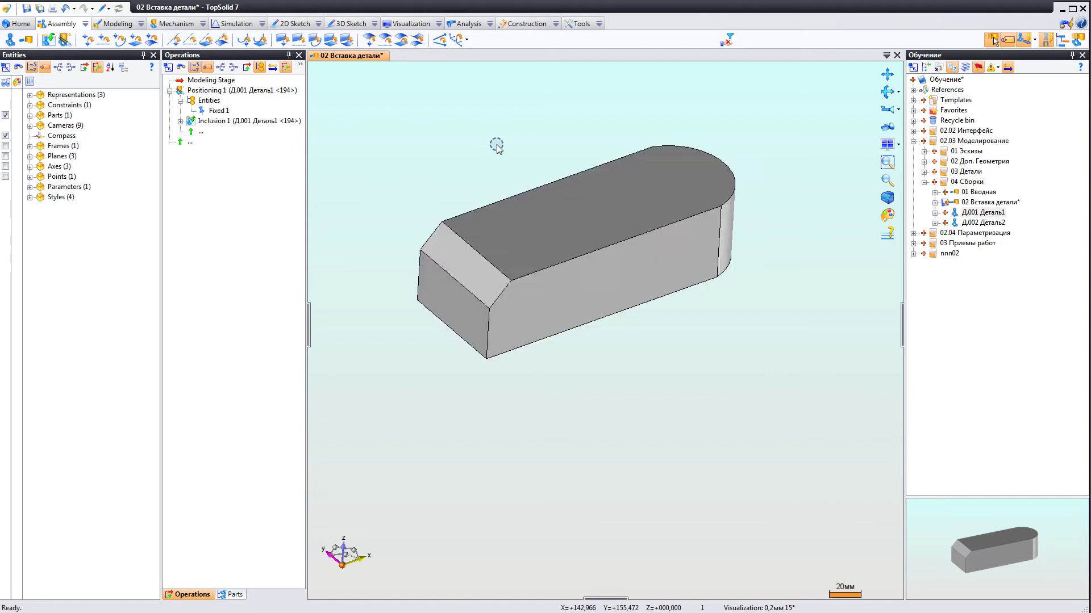
{"action": "mouse_move", "coordinate": [535, 256]}
{"action": "middle_mouse_down"}
{"action": "mouse_move", "coordinate": [528, 272]}
{"action": "mouse_move", "coordinate": [537, 260]}
{"action": "middle_mouse_up"}
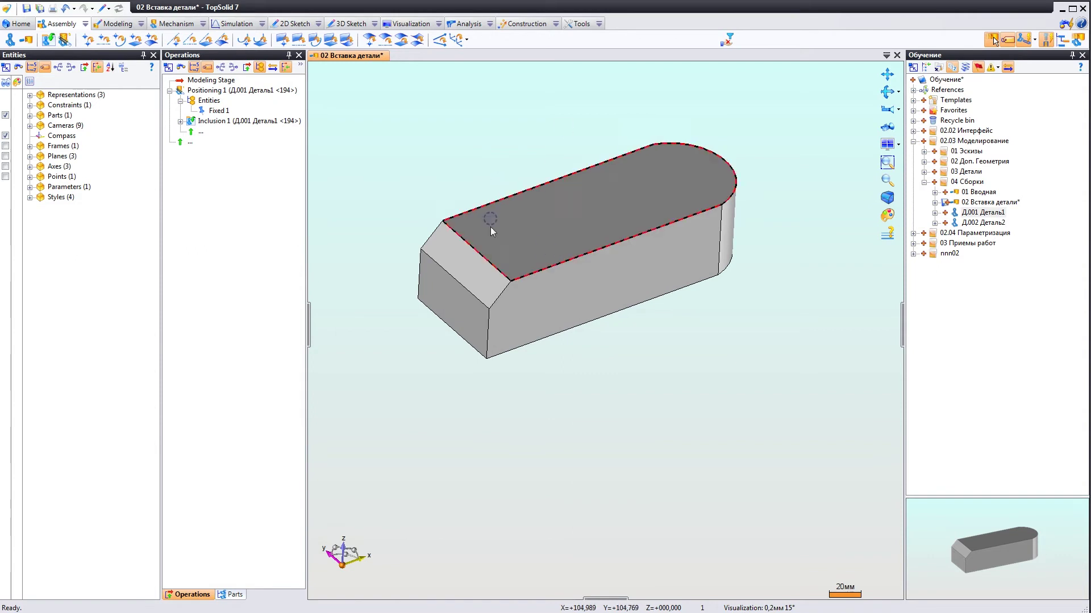
- Turn on Frames to show the coordinate frame at the bar's corner
{"action": "mouse_move", "coordinate": [550, 288]}
{"action": "middle_mouse_down"}
{"action": "mouse_move", "coordinate": [500, 340]}
{"action": "mouse_move", "coordinate": [519, 294]}
{"action": "middle_mouse_up"}
{"action": "left_click", "coordinate": [6, 146]}
{"action": "middle_click_drag", "start_coordinate": [591, 336], "coordinate": [581, 370]}
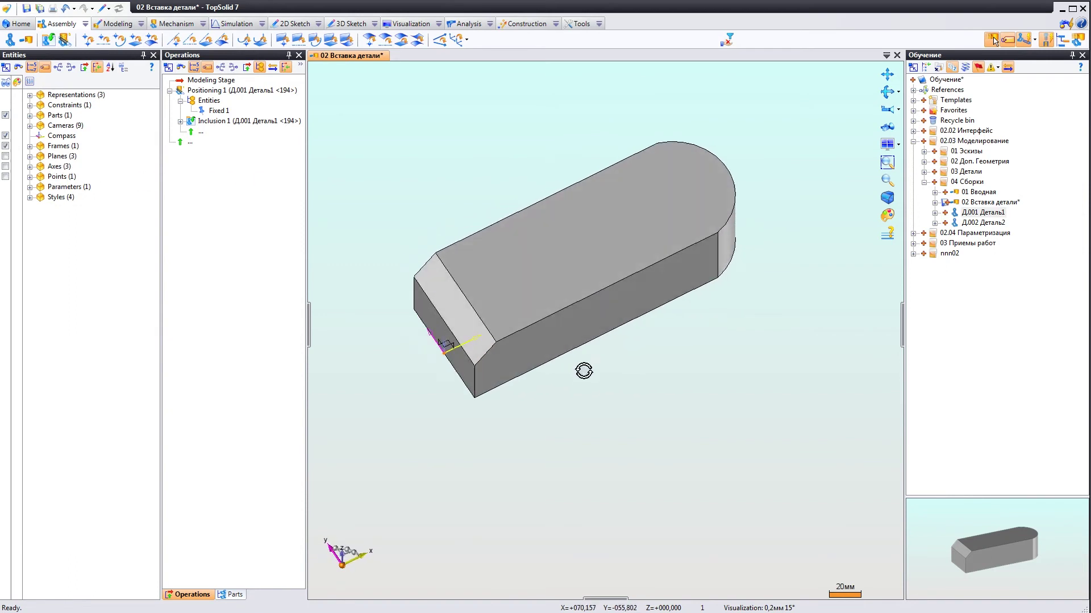
{"action": "scroll", "coordinate": [520, 389], "scroll_direction": "up", "scroll_amount": 5}
{"action": "scroll", "coordinate": [520, 390], "scroll_direction": "down", "scroll_amount": 5}
{"action": "mouse_move", "coordinate": [514, 392]}
{"action": "middle_mouse_down"}
{"action": "mouse_move", "coordinate": [511, 419]}
{"action": "mouse_move", "coordinate": [605, 422]}
{"action": "mouse_move", "coordinate": [586, 390]}
{"action": "mouse_move", "coordinate": [616, 358]}
{"action": "middle_mouse_up"}
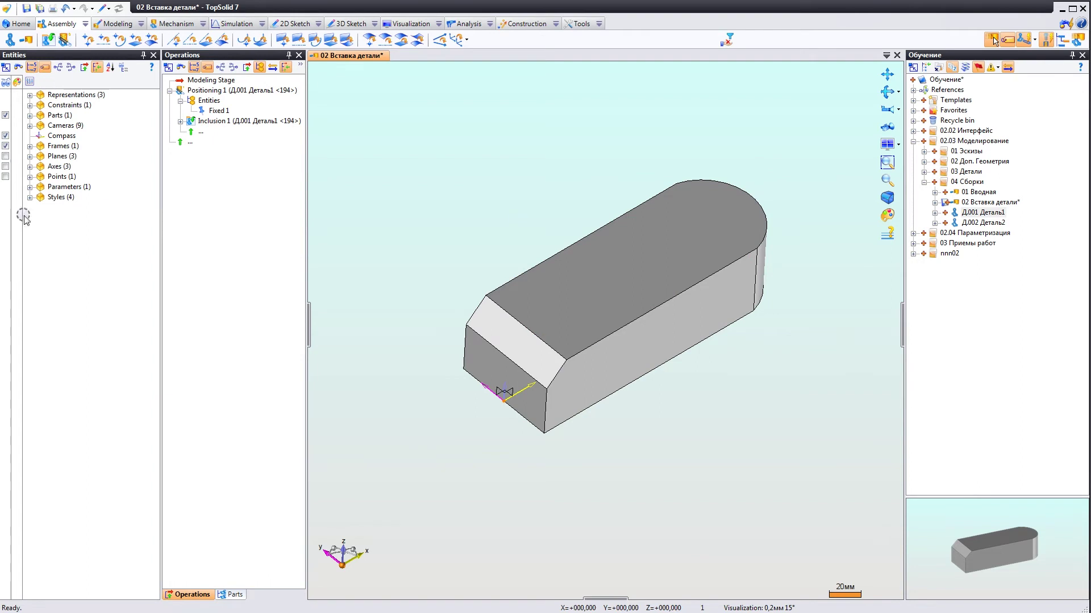
- Expand Parts (1) and view the Parts tab, then return to Operations
{"action": "left_click", "coordinate": [30, 115]}
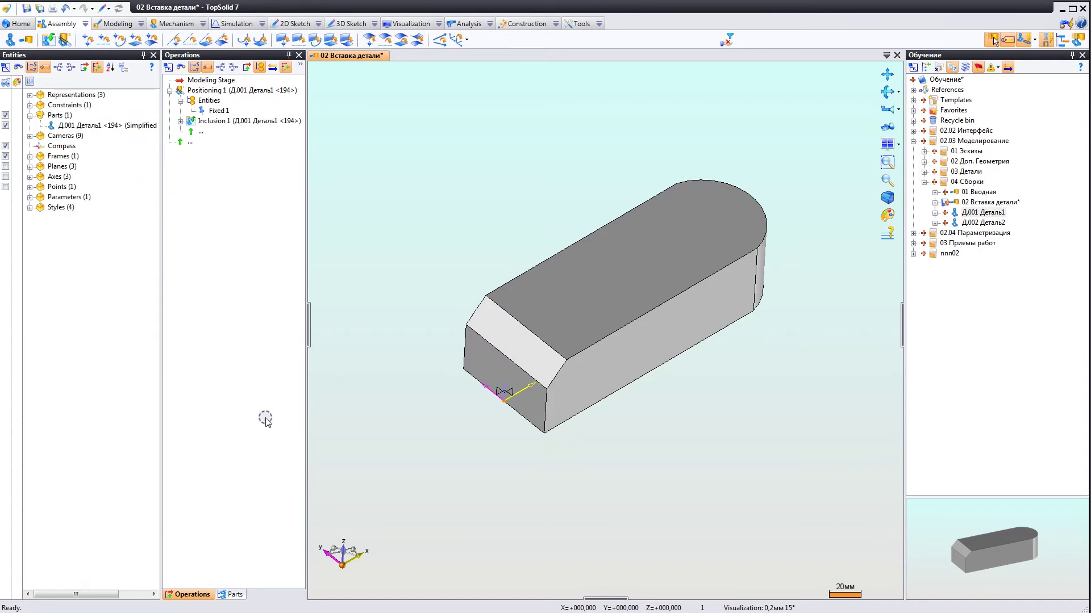
{"action": "left_click", "coordinate": [233, 596]}
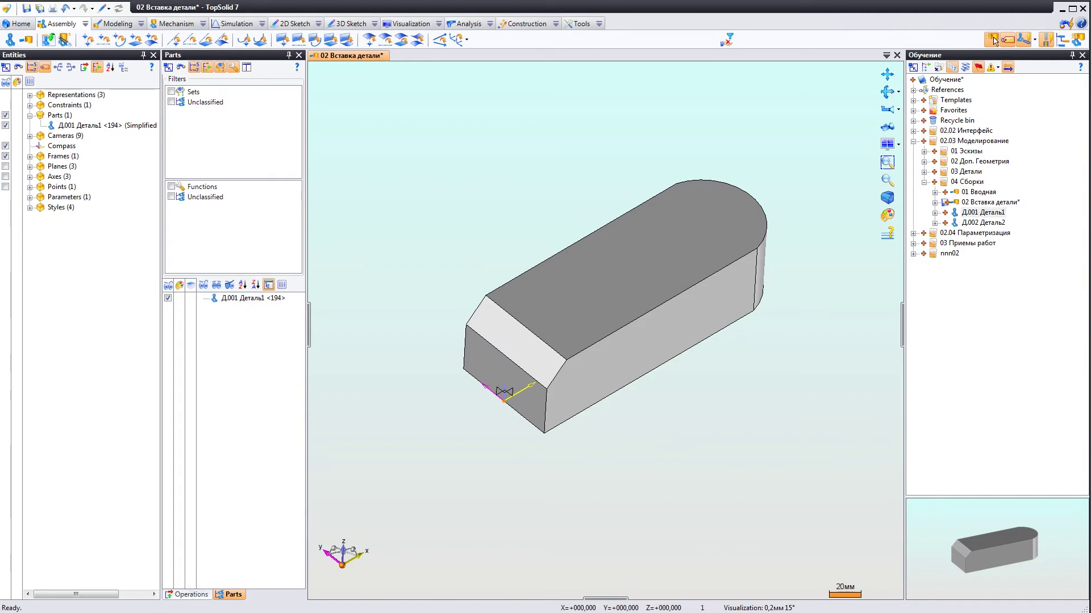
{"action": "left_click", "coordinate": [186, 594]}
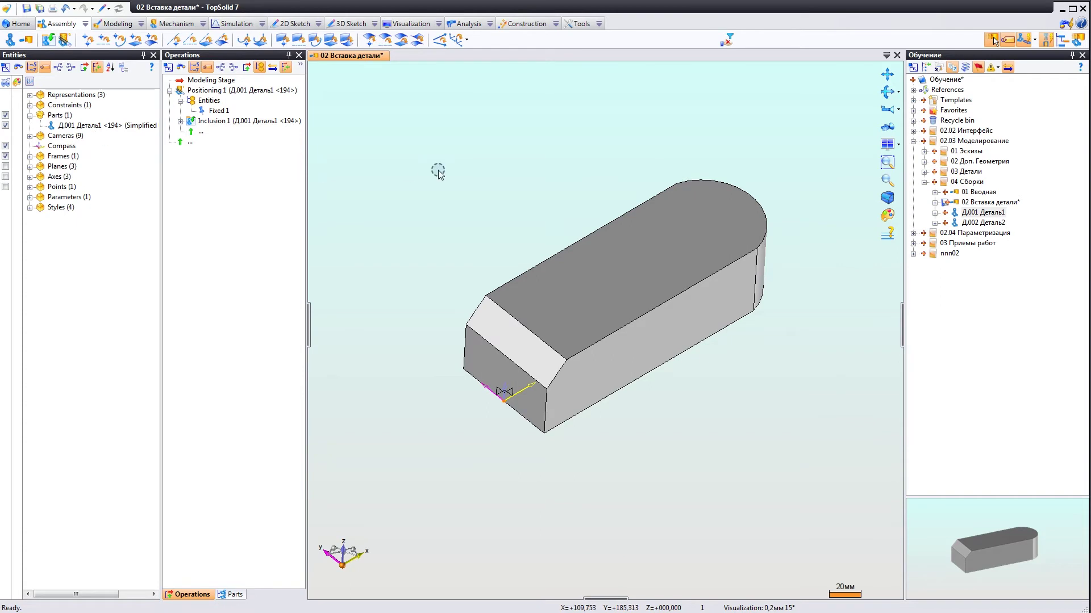
{"action": "middle_click_drag", "start_coordinate": [438, 170], "coordinate": [470, 214]}
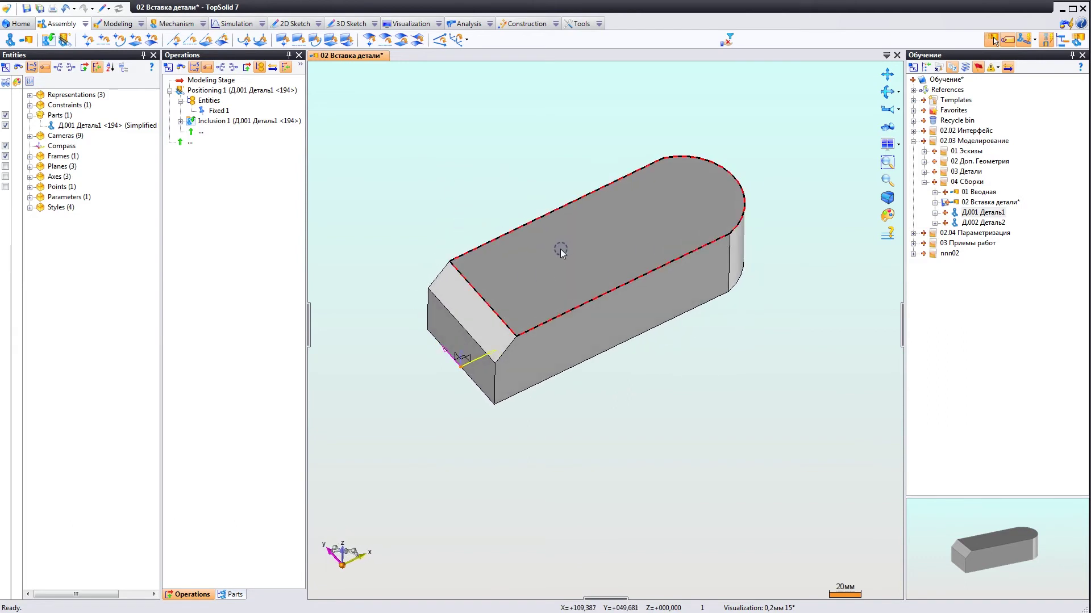
{"action": "middle_click_drag", "start_coordinate": [571, 267], "coordinate": [574, 249]}
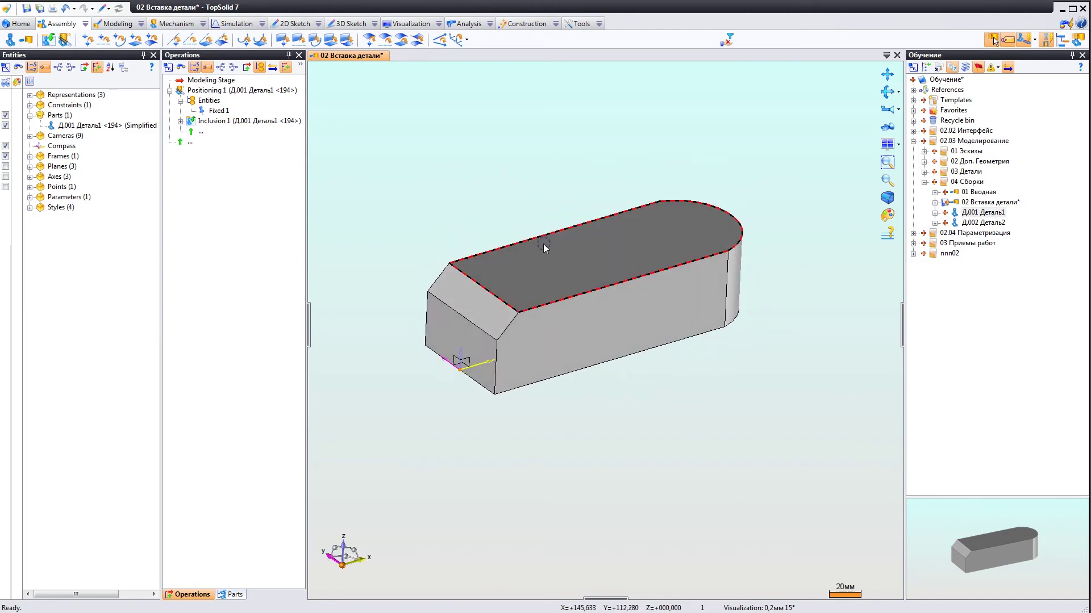
{"action": "middle_click_drag", "start_coordinate": [487, 188], "coordinate": [487, 210]}
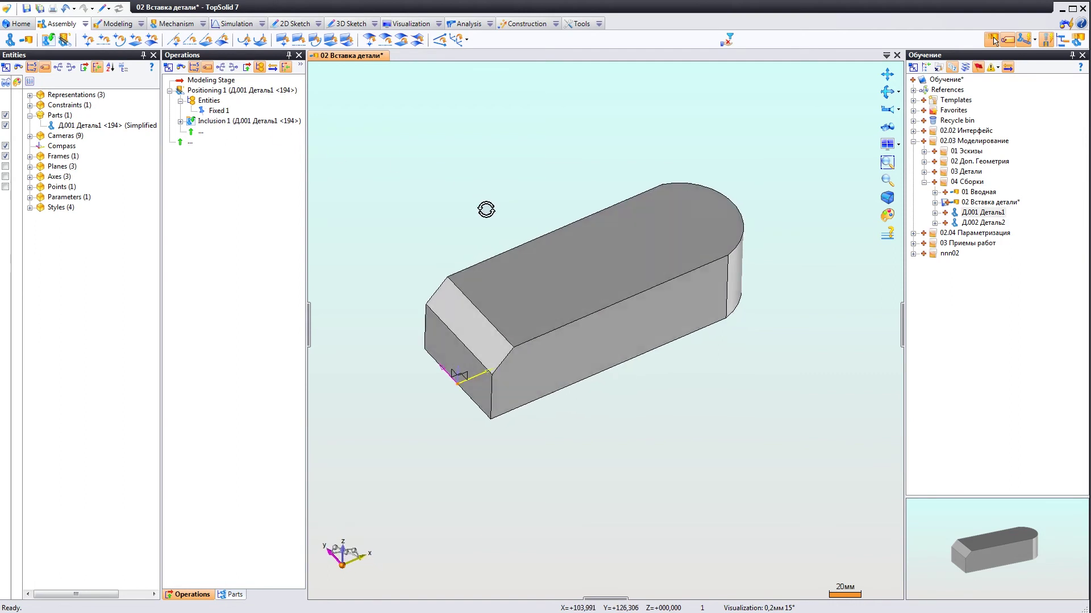
- Deactivate Fixed 1, drag the bar up and right, then reactivate Fixed 1
{"action": "right_click", "coordinate": [212, 110]}
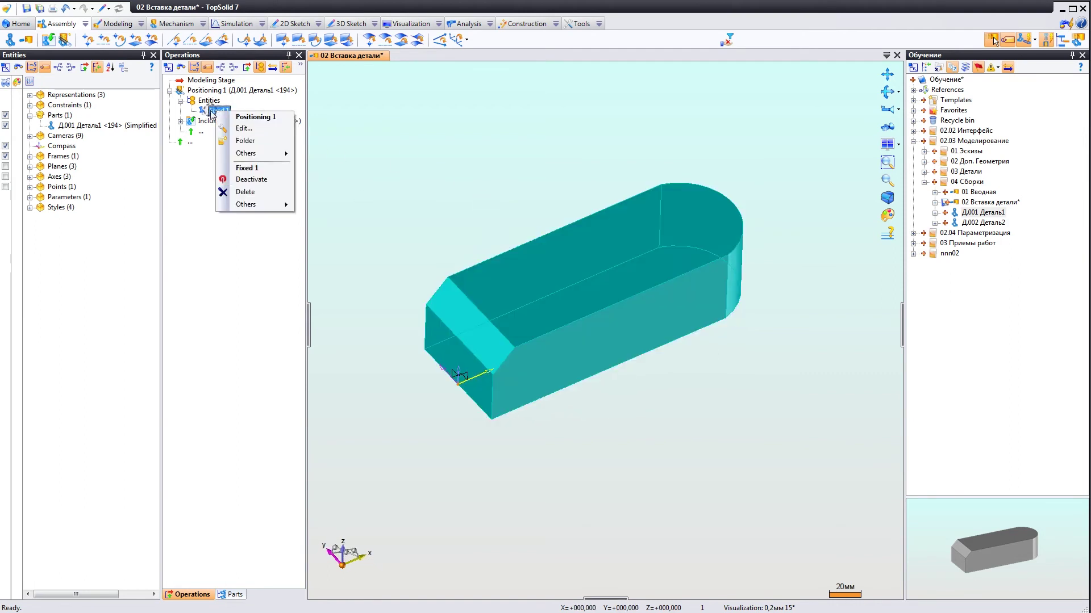
{"action": "left_click", "coordinate": [244, 180]}
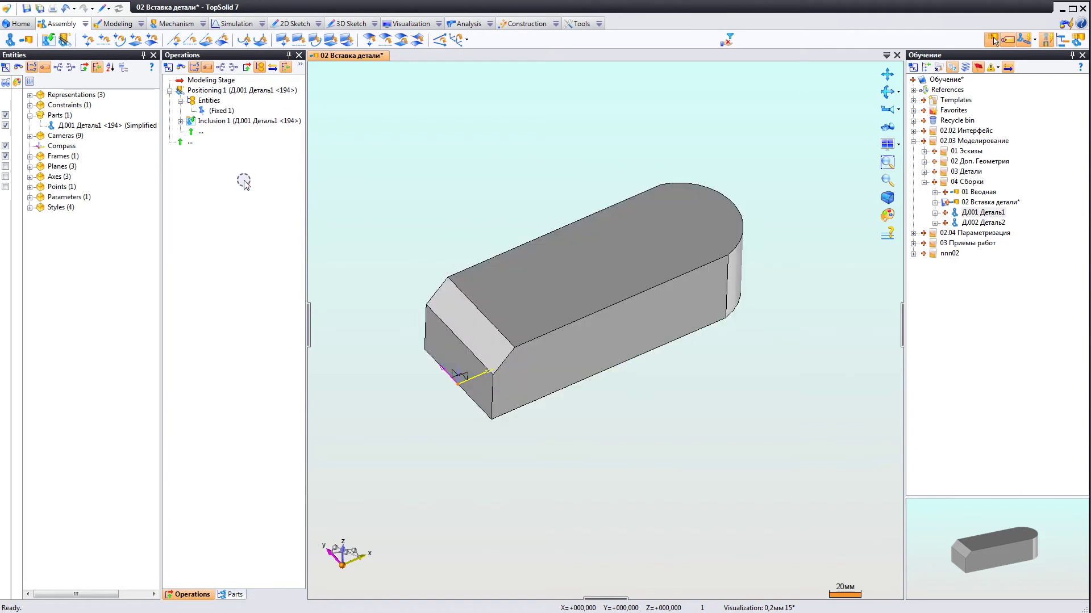
{"action": "middle_click_drag", "start_coordinate": [487, 292], "coordinate": [511, 276]}
{"action": "mouse_move", "coordinate": [511, 276]}
{"action": "left_mouse_down"}
{"action": "mouse_move", "coordinate": [557, 234]}
{"action": "mouse_move", "coordinate": [565, 197]}
{"action": "mouse_move", "coordinate": [561, 246]}
{"action": "mouse_move", "coordinate": [654, 249]}
{"action": "left_mouse_up"}
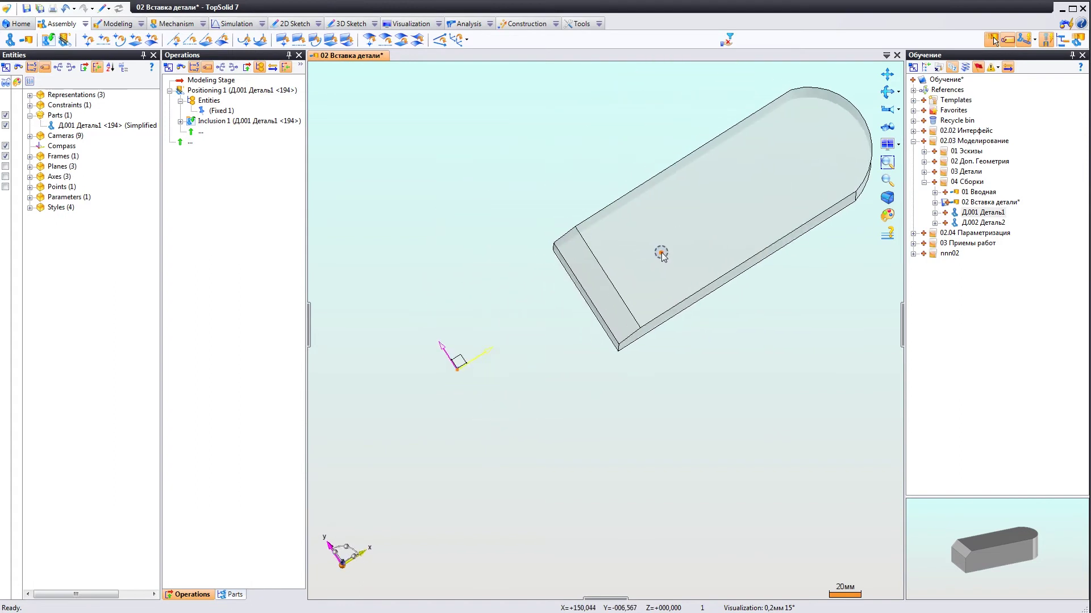
{"action": "left_click", "coordinate": [219, 110]}
{"action": "right_click", "coordinate": [219, 114]}
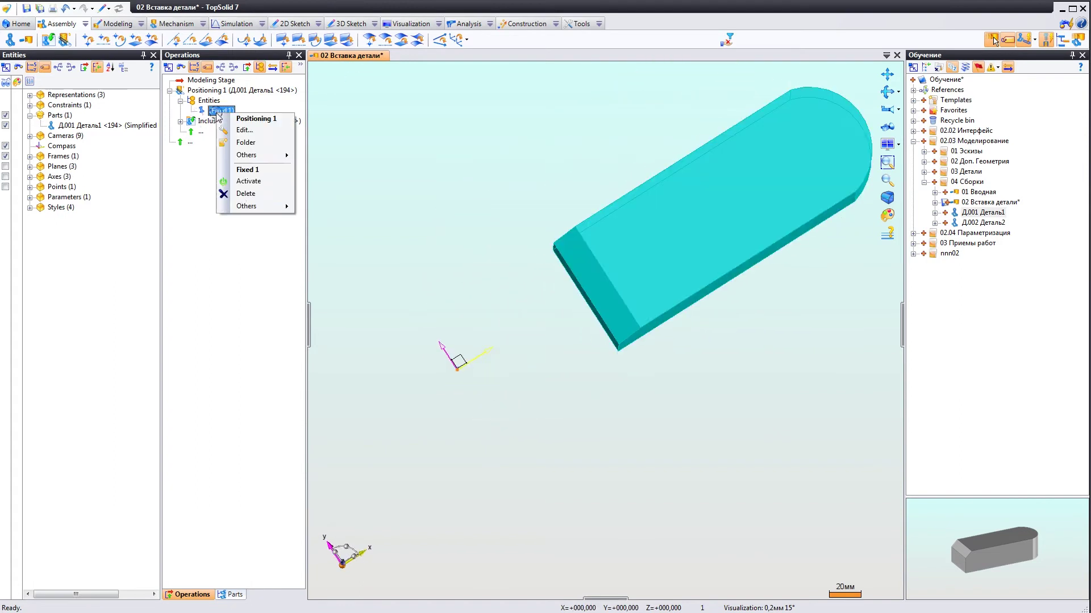
{"action": "left_click", "coordinate": [248, 181]}
{"action": "mouse_move", "coordinate": [548, 305]}
{"action": "middle_mouse_down"}
{"action": "mouse_move", "coordinate": [548, 242]}
{"action": "mouse_move", "coordinate": [534, 263]}
{"action": "mouse_move", "coordinate": [592, 348]}
{"action": "mouse_move", "coordinate": [614, 341]}
{"action": "mouse_move", "coordinate": [623, 311]}
{"action": "mouse_move", "coordinate": [657, 335]}
{"action": "mouse_move", "coordinate": [707, 318]}
{"action": "mouse_move", "coordinate": [625, 370]}
{"action": "mouse_move", "coordinate": [638, 292]}
{"action": "mouse_move", "coordinate": [574, 246]}
{"action": "mouse_move", "coordinate": [640, 275]}
{"action": "middle_mouse_up"}
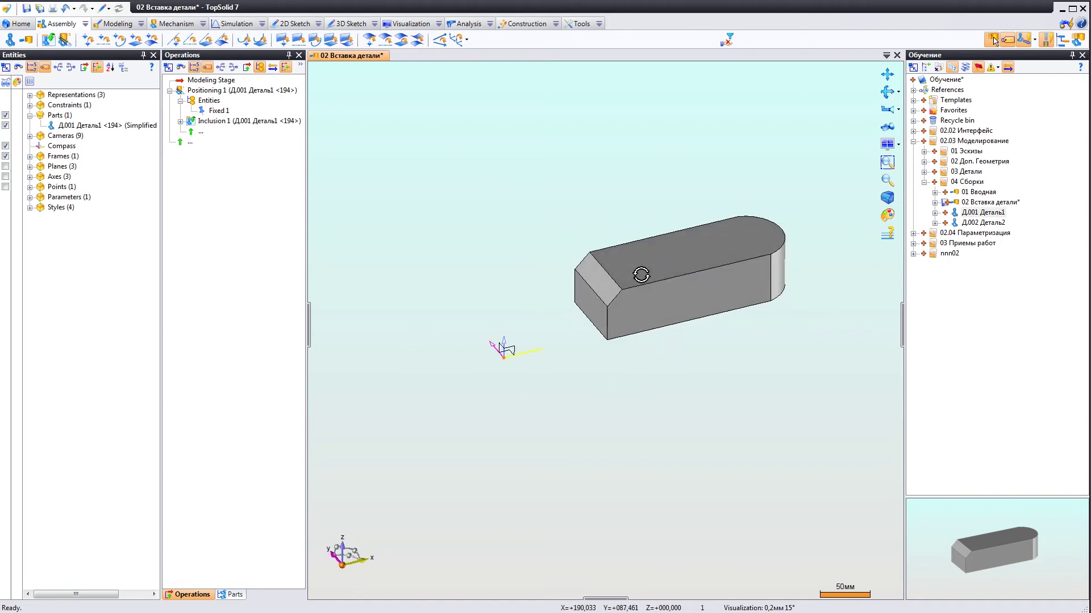
- Unfix the Д.001 Деталь1 bar from its top face's context menu
{"action": "right_click", "coordinate": [686, 257]}
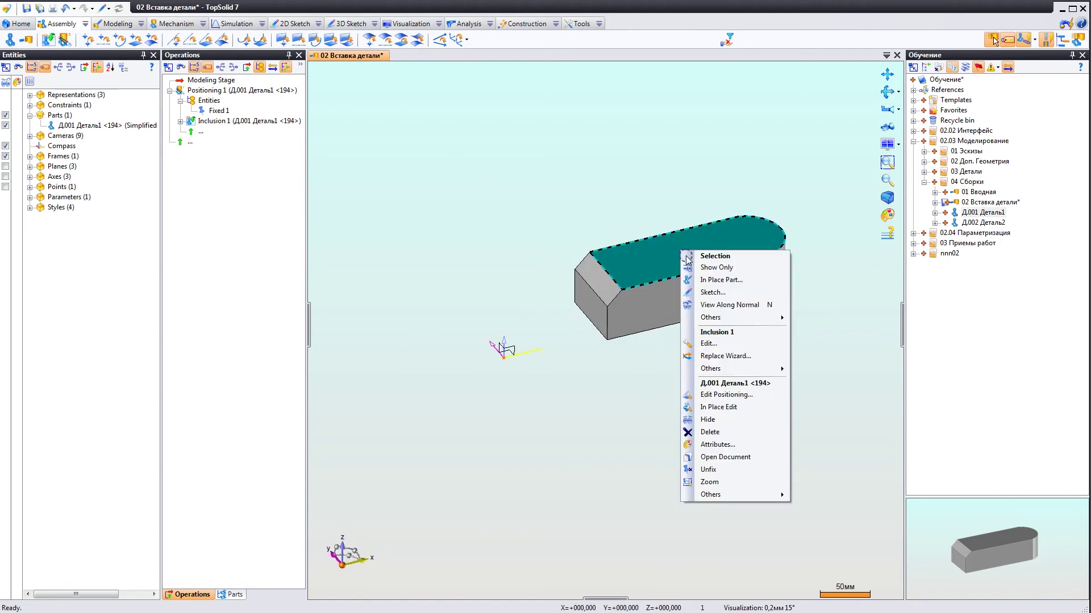
{"action": "left_click", "coordinate": [720, 470]}
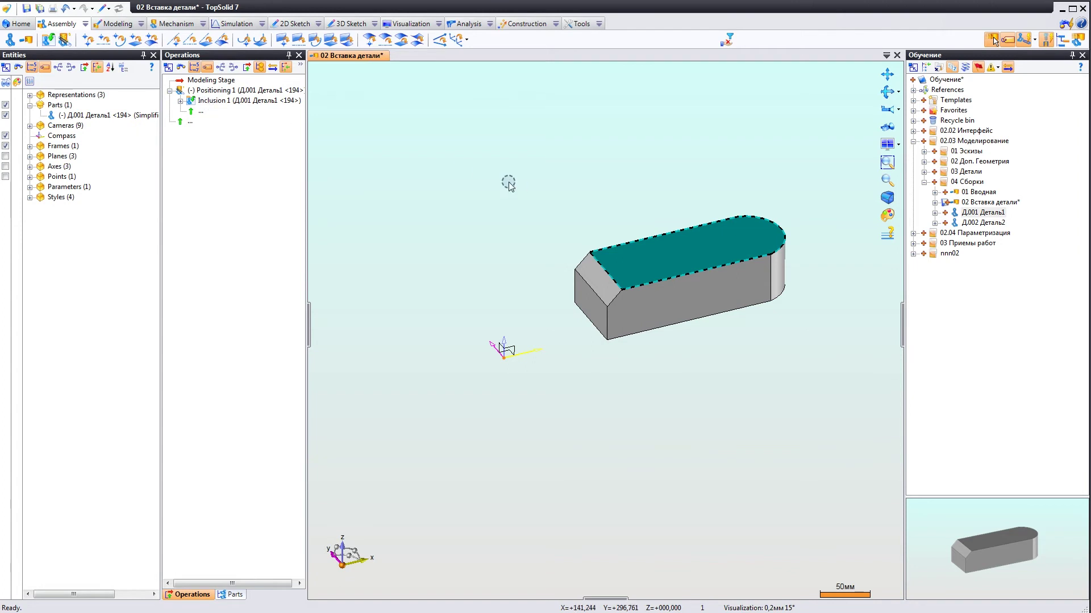
{"action": "mouse_move", "coordinate": [670, 334]}
{"action": "middle_mouse_down"}
{"action": "mouse_move", "coordinate": [515, 252]}
{"action": "mouse_move", "coordinate": [625, 337]}
{"action": "mouse_move", "coordinate": [637, 262]}
{"action": "mouse_move", "coordinate": [639, 273]}
{"action": "middle_mouse_up"}
{"action": "right_click", "coordinate": [653, 396]}
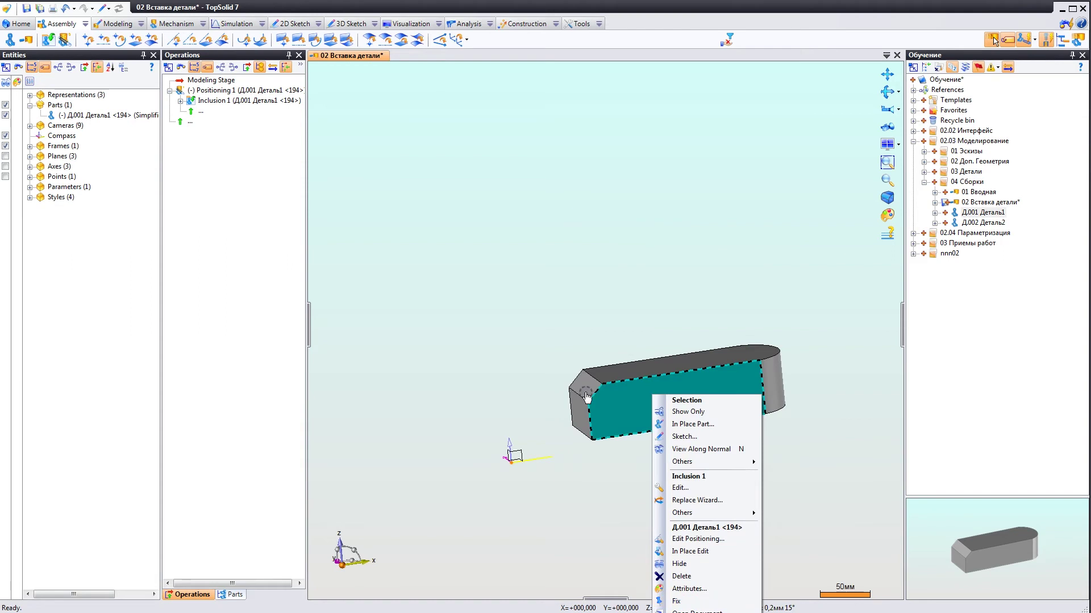
{"action": "left_click", "coordinate": [549, 272]}
- Expand Inclusion 1 and its Entities to list the Д.001 Деталь1 part
{"action": "right_click", "coordinate": [205, 91]}
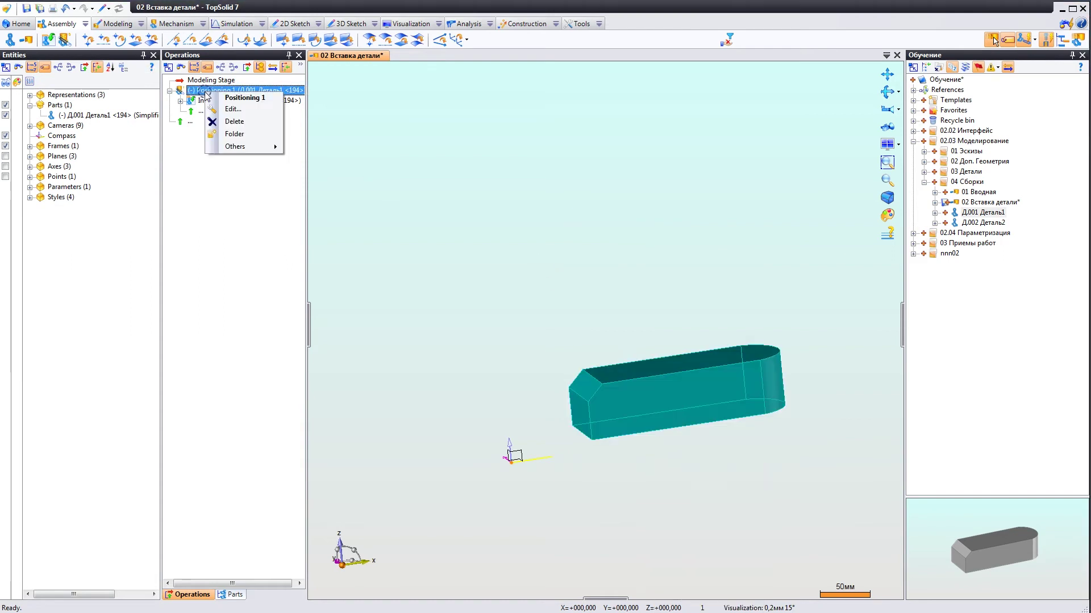
{"action": "key", "text": "Escape"}
{"action": "right_click", "coordinate": [212, 102]}
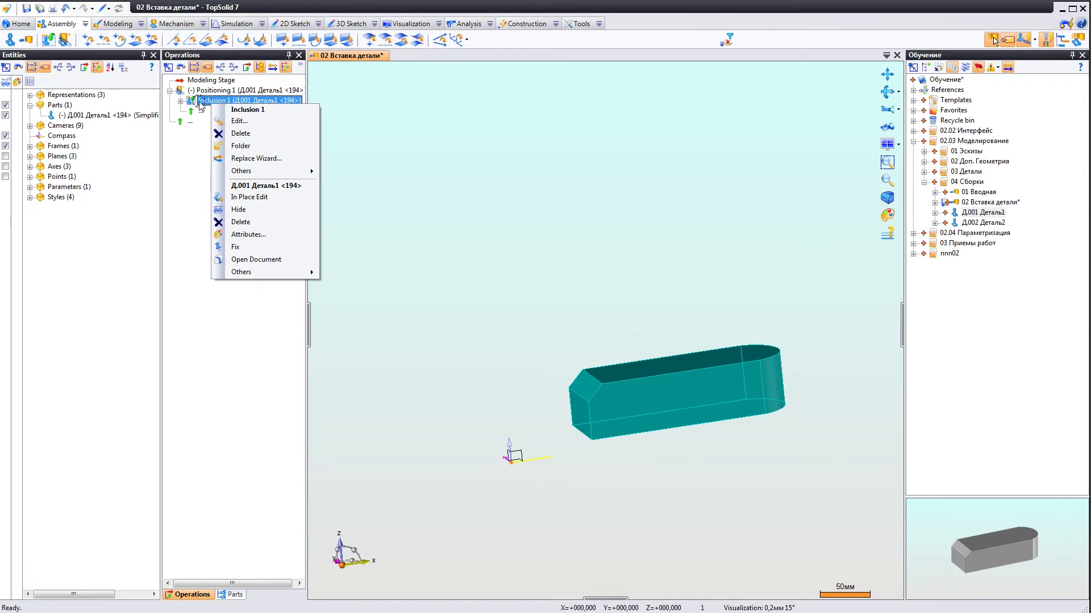
{"action": "key", "text": "Escape"}
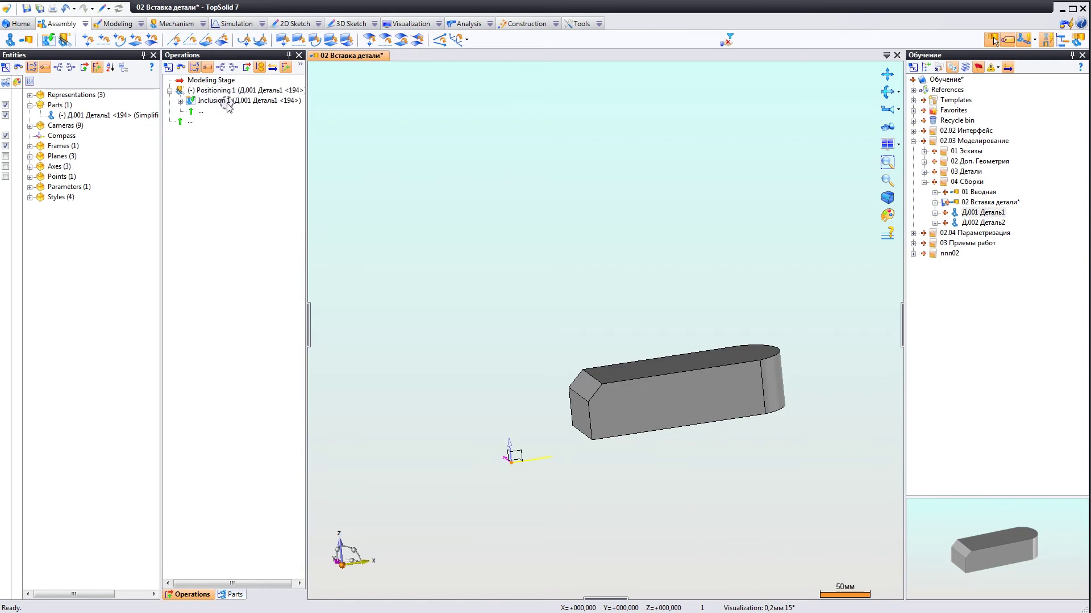
{"action": "left_click", "coordinate": [180, 101]}
{"action": "left_click", "coordinate": [191, 111]}
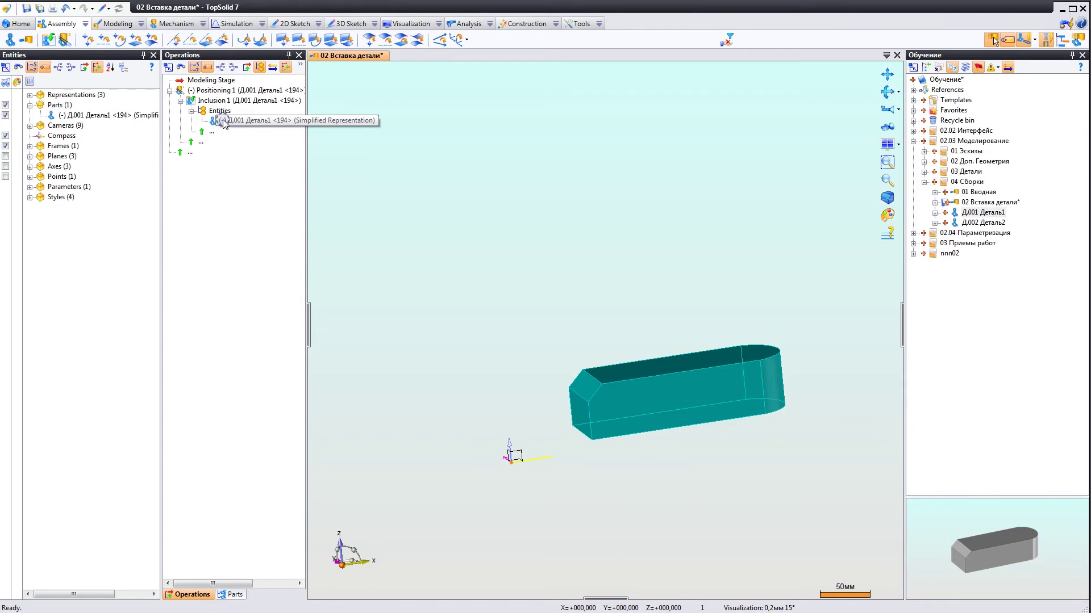
- Apply Fix to the first Д.001 Деталь1 bar through Inclusion 1's context menu
{"action": "right_click", "coordinate": [239, 122]}
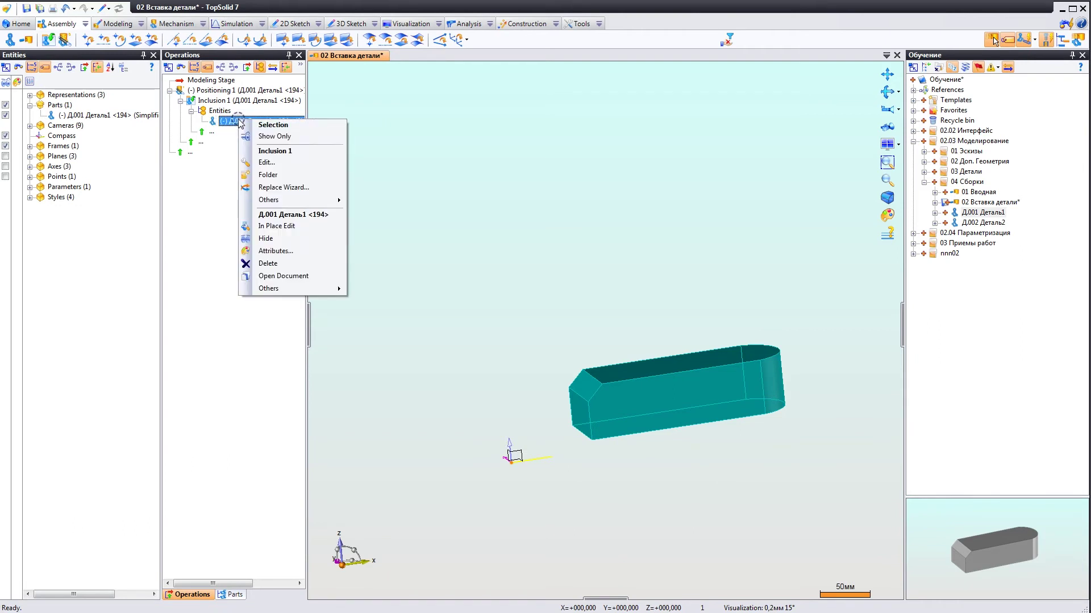
{"action": "right_click", "coordinate": [209, 102]}
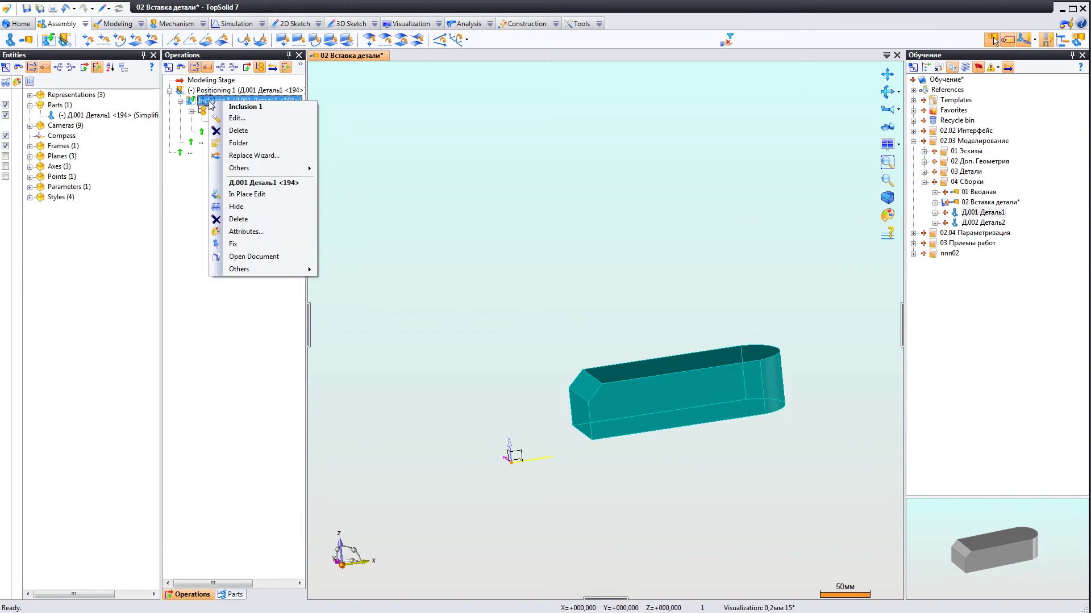
{"action": "left_click", "coordinate": [232, 245]}
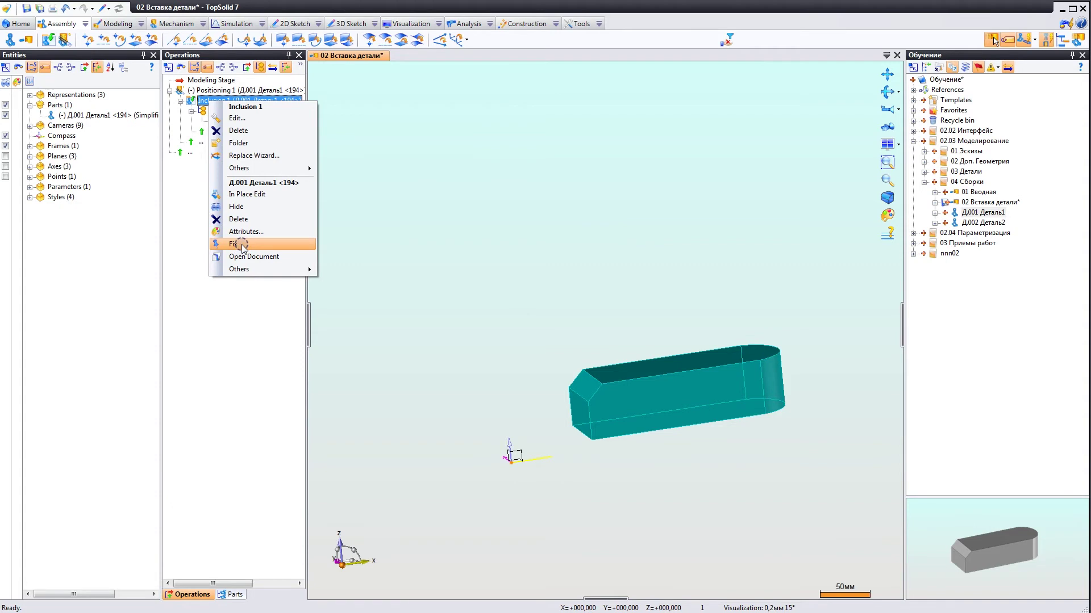
{"action": "left_click", "coordinate": [242, 246]}
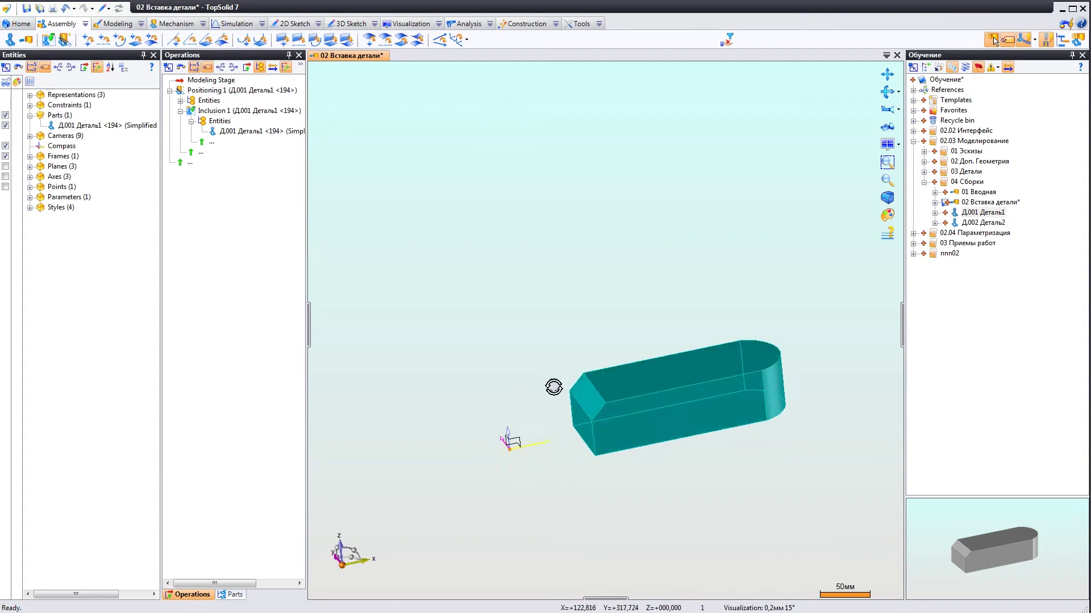
{"action": "mouse_move", "coordinate": [579, 338]}
{"action": "middle_mouse_down"}
{"action": "mouse_move", "coordinate": [544, 393]}
{"action": "mouse_move", "coordinate": [565, 407]}
{"action": "middle_mouse_up"}
{"action": "mouse_move", "coordinate": [571, 345]}
{"action": "middle_mouse_down"}
{"action": "mouse_move", "coordinate": [585, 338]}
{"action": "mouse_move", "coordinate": [608, 383]}
{"action": "mouse_move", "coordinate": [593, 375]}
{"action": "mouse_move", "coordinate": [591, 341]}
{"action": "mouse_move", "coordinate": [560, 360]}
{"action": "mouse_move", "coordinate": [577, 334]}
{"action": "mouse_move", "coordinate": [499, 297]}
{"action": "mouse_move", "coordinate": [544, 320]}
{"action": "middle_mouse_up"}
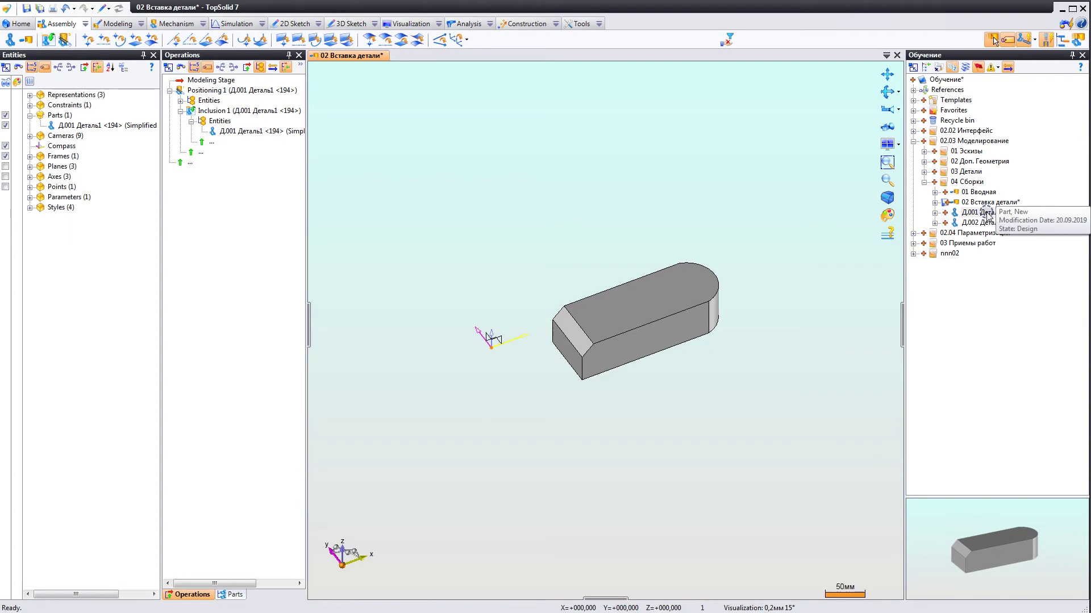
- Include a second Д.001 Деталь1 bar from the Обучение project tree
{"action": "left_click", "coordinate": [986, 213]}
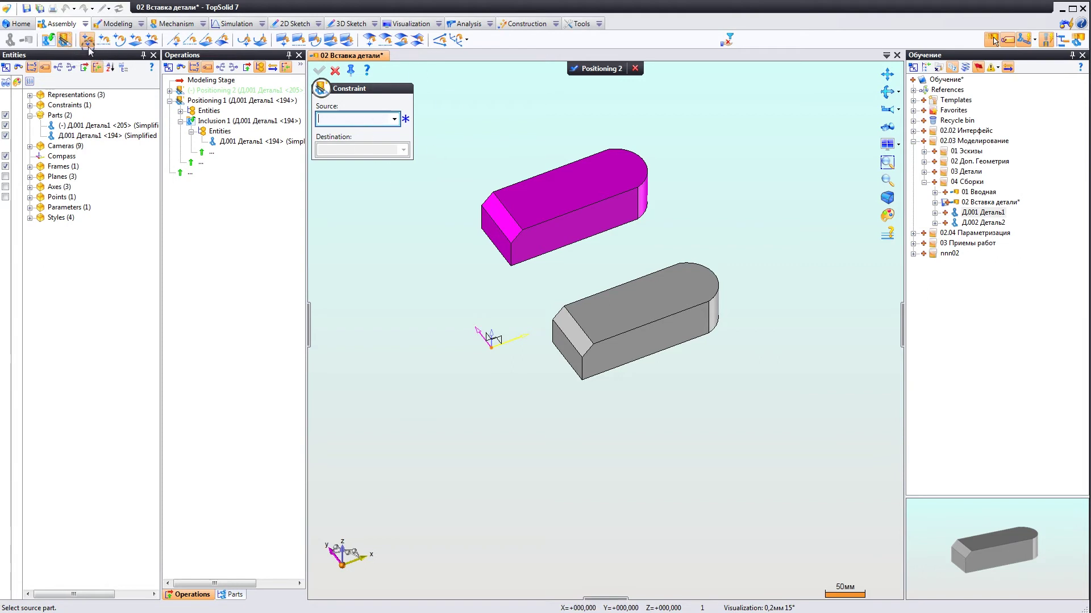
- Cancel the Constraint dialog and validate Positioning 2 with no constraints
{"action": "left_click", "coordinate": [335, 74]}
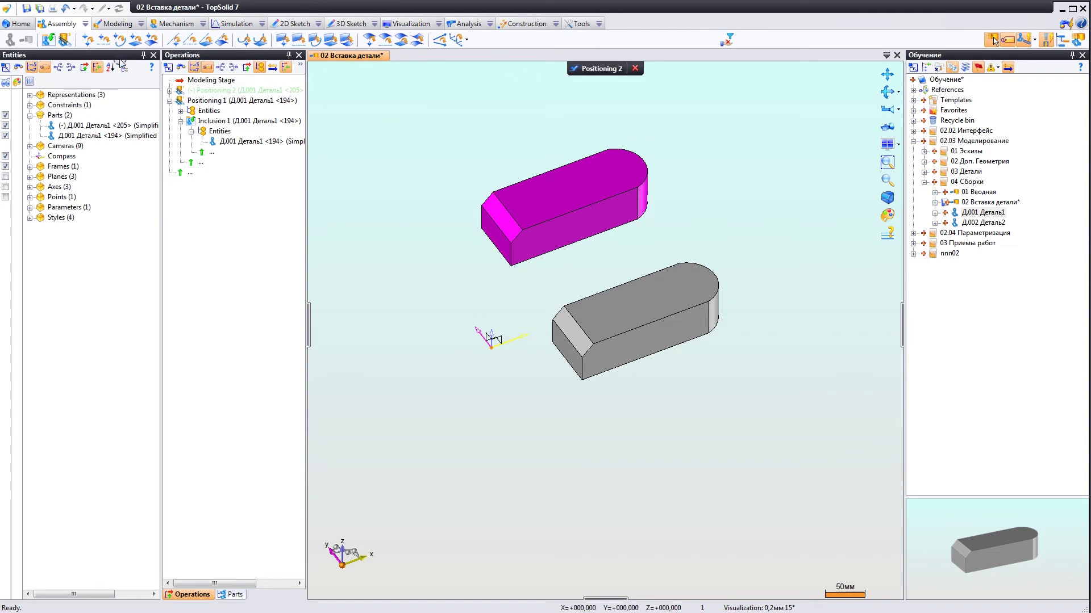
{"action": "left_click", "coordinate": [64, 41]}
{"action": "left_click", "coordinate": [576, 68]}
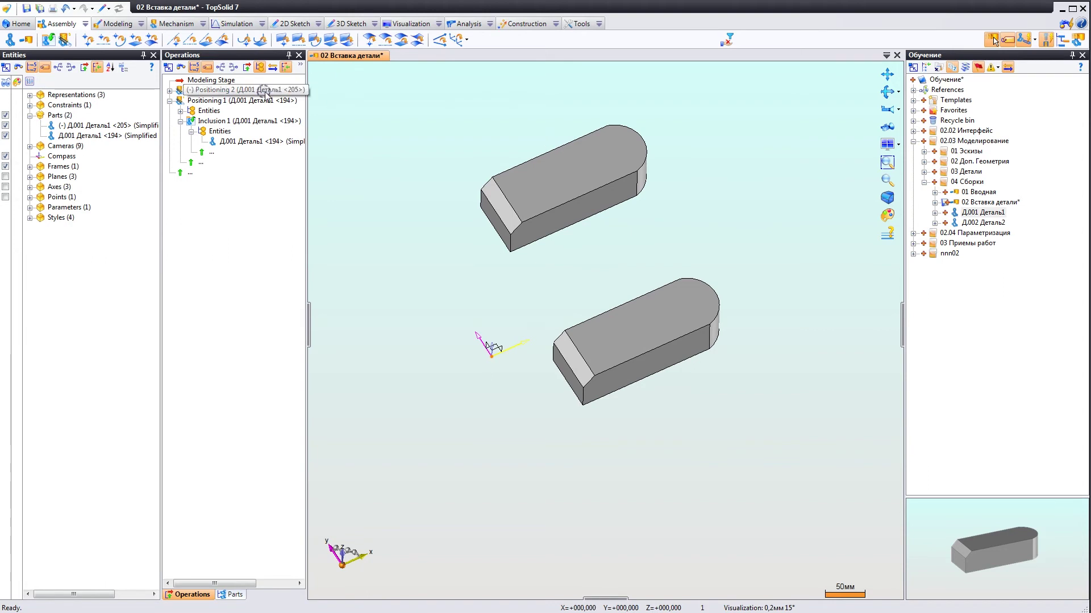
- Choose Edit Positioning on the upper second bar to reopen Positioning 2
{"action": "middle_click_drag", "start_coordinate": [485, 254], "coordinate": [581, 246]}
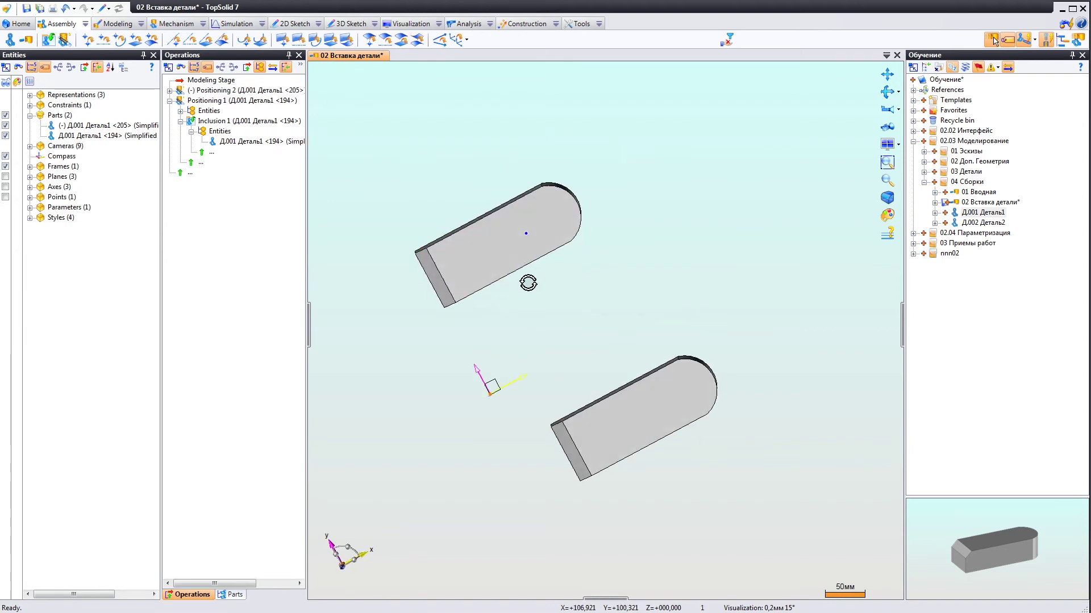
{"action": "left_click_drag", "start_coordinate": [550, 312], "coordinate": [605, 274]}
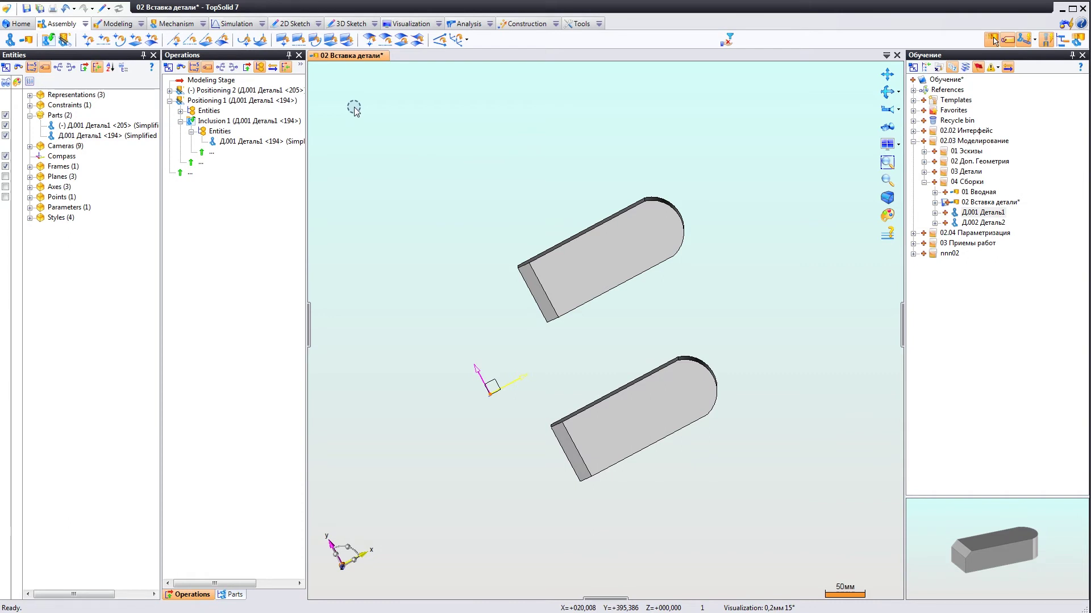
{"action": "right_click", "coordinate": [226, 92]}
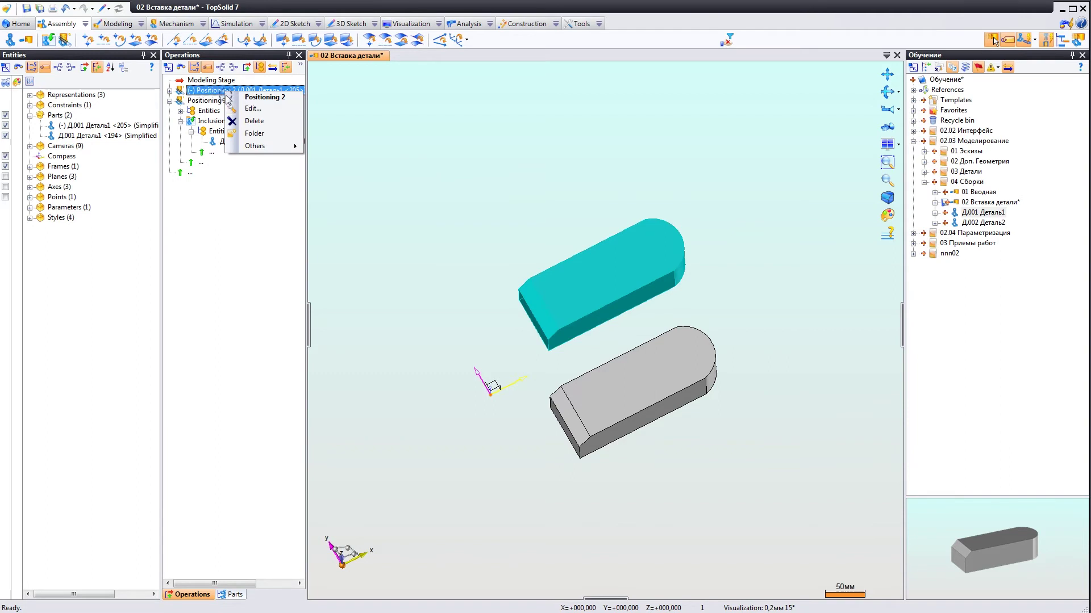
{"action": "left_click", "coordinate": [250, 108]}
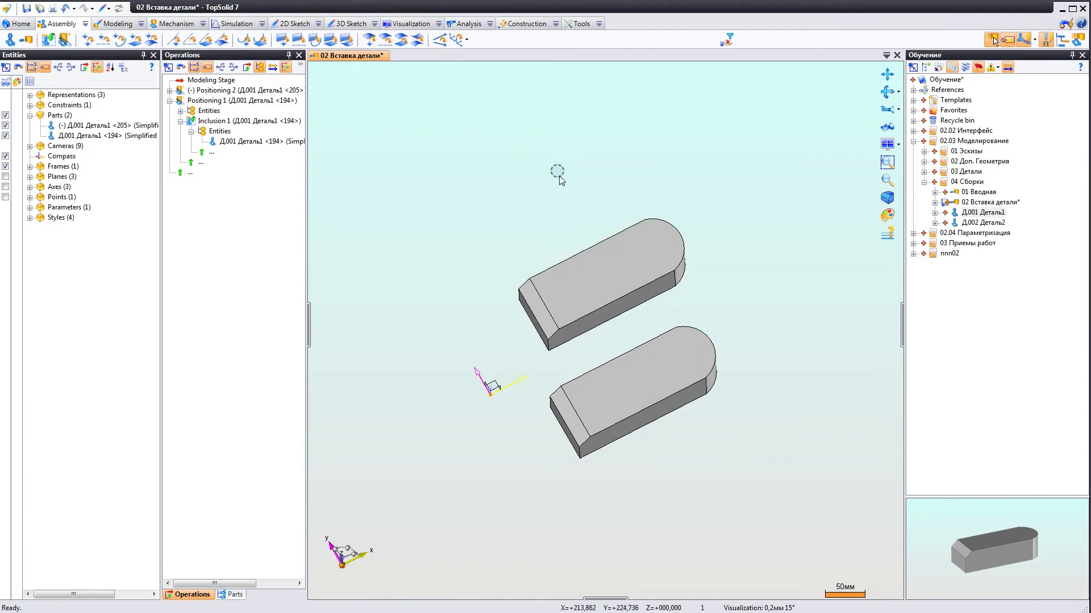
{"action": "right_click", "coordinate": [604, 278]}
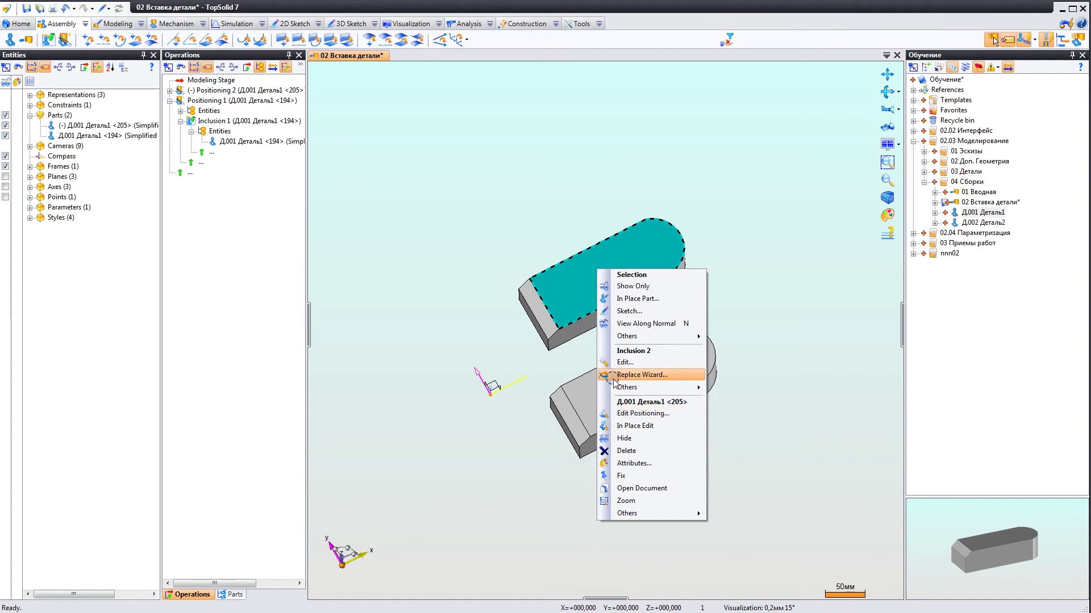
{"action": "left_click", "coordinate": [638, 415]}
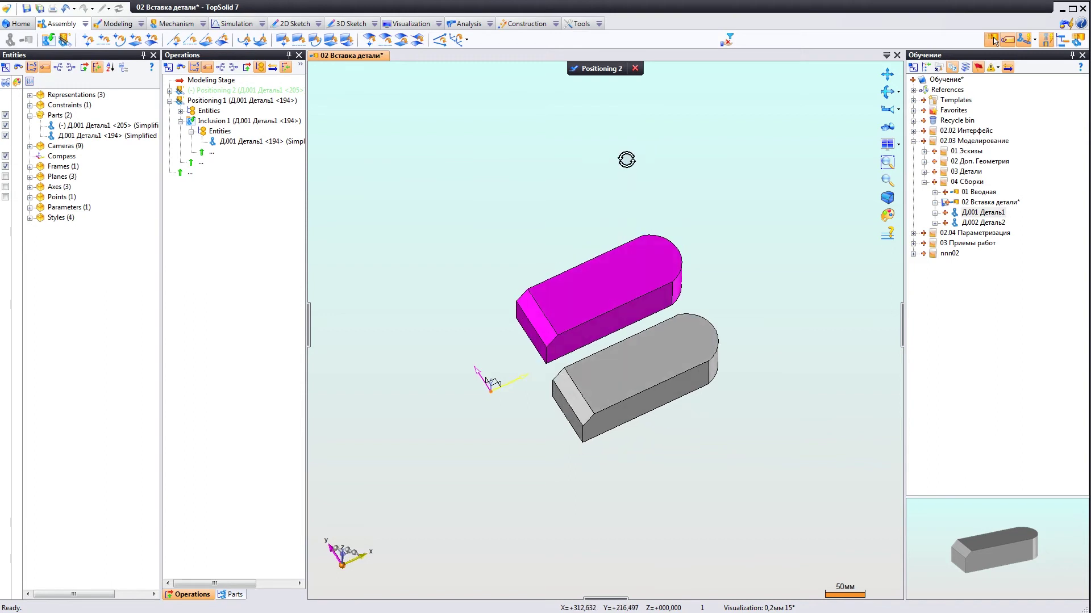
- Start a constraint with the magenta second bar's long side face as its source
{"action": "left_click", "coordinate": [64, 41]}
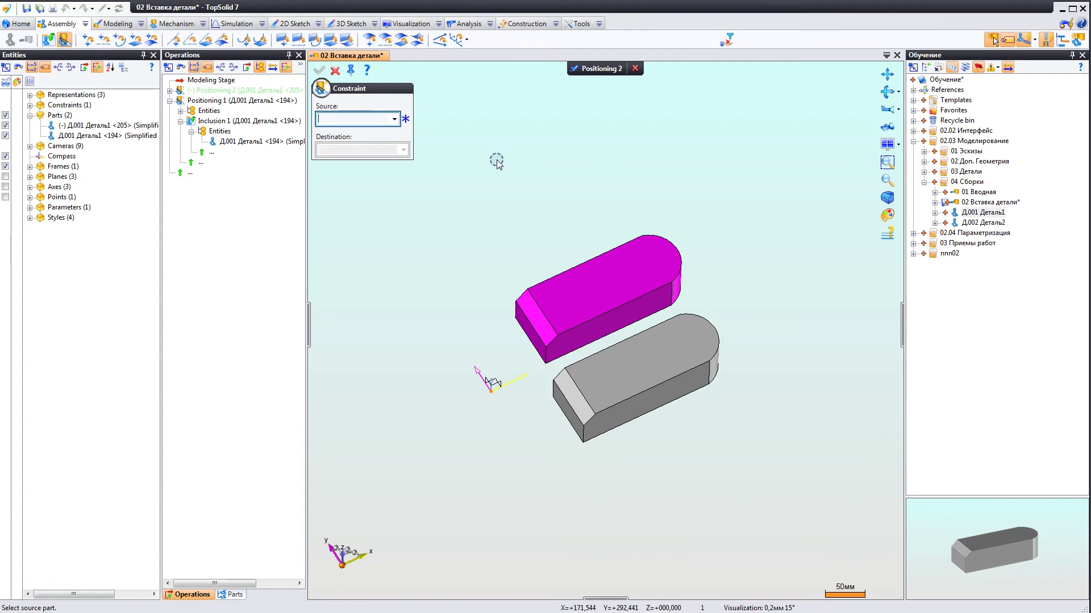
{"action": "scroll", "coordinate": [588, 383], "scroll_direction": "up", "scroll_amount": 1}
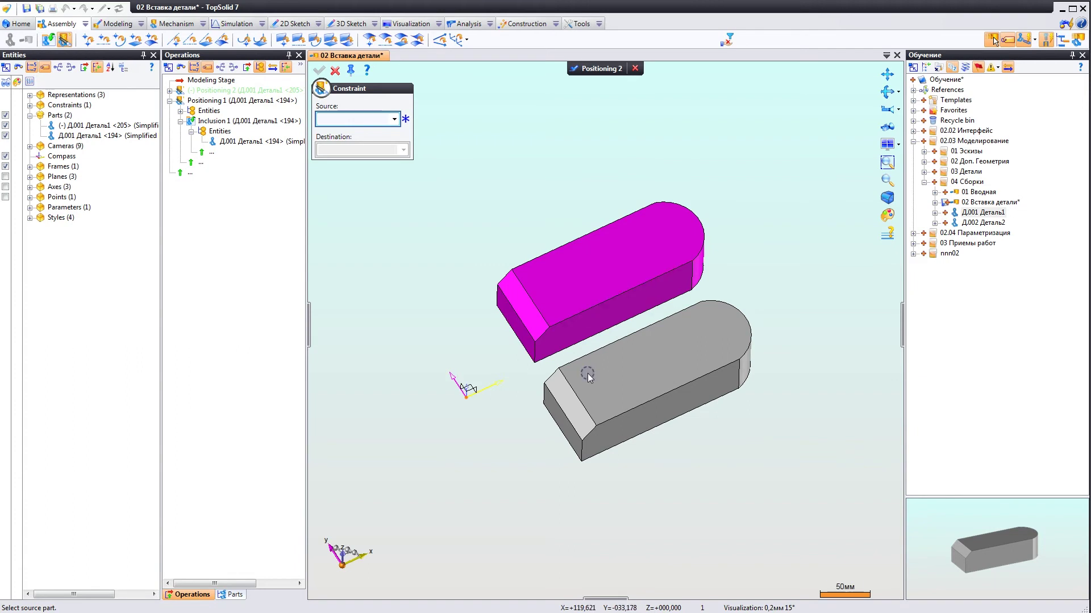
{"action": "middle_click_drag", "start_coordinate": [603, 364], "coordinate": [613, 385]}
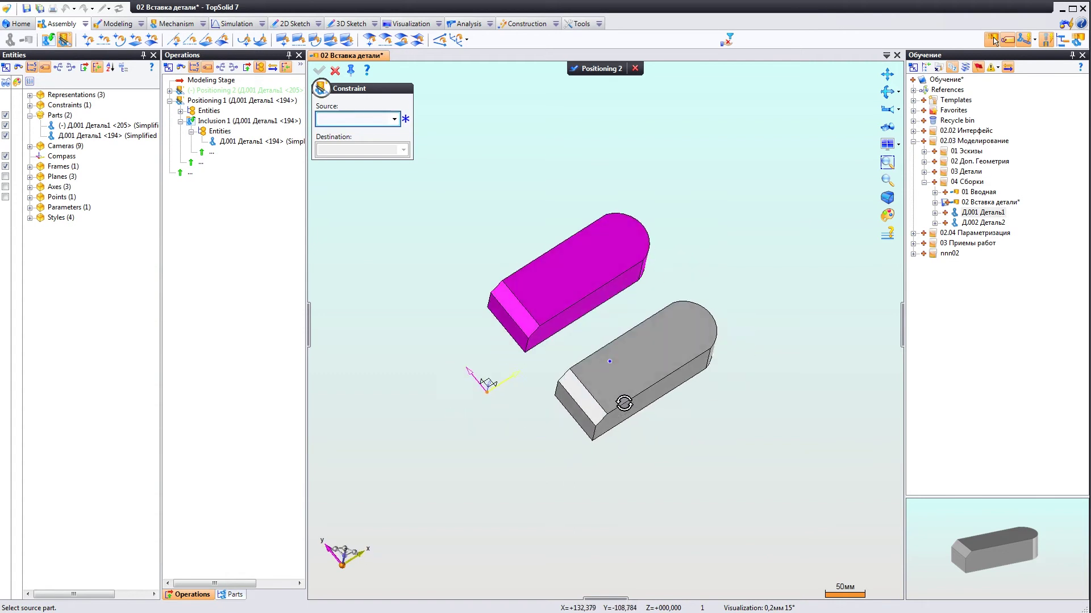
{"action": "scroll", "coordinate": [613, 386], "scroll_direction": "up", "scroll_amount": 3}
{"action": "scroll", "coordinate": [604, 364], "scroll_direction": "down", "scroll_amount": 2}
{"action": "scroll", "coordinate": [609, 360], "scroll_direction": "down", "scroll_amount": 1}
{"action": "scroll", "coordinate": [599, 384], "scroll_direction": "down", "scroll_amount": 1}
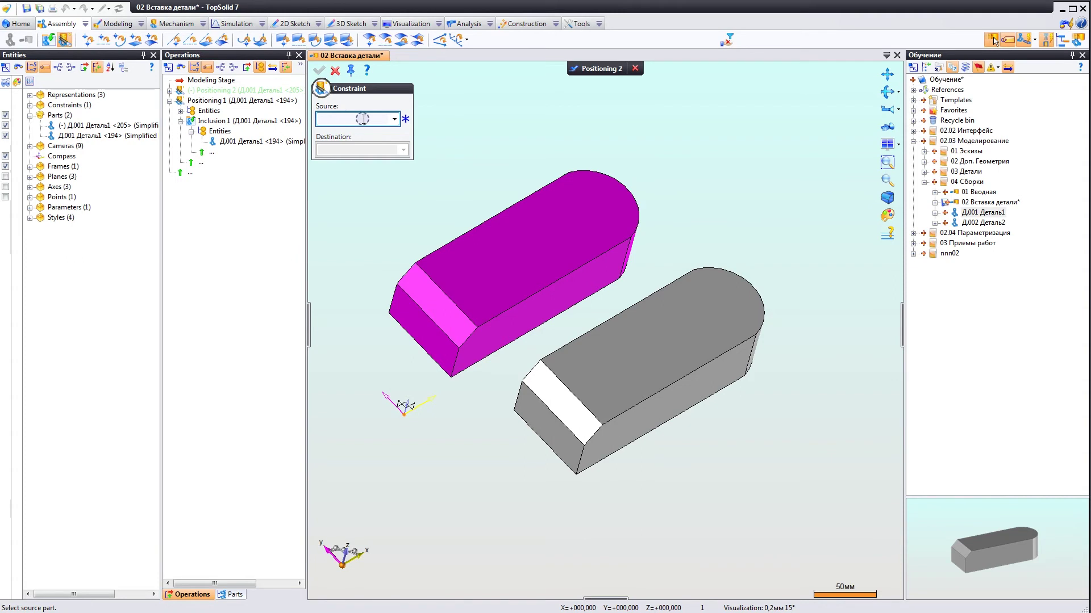
{"action": "left_click", "coordinate": [498, 334]}
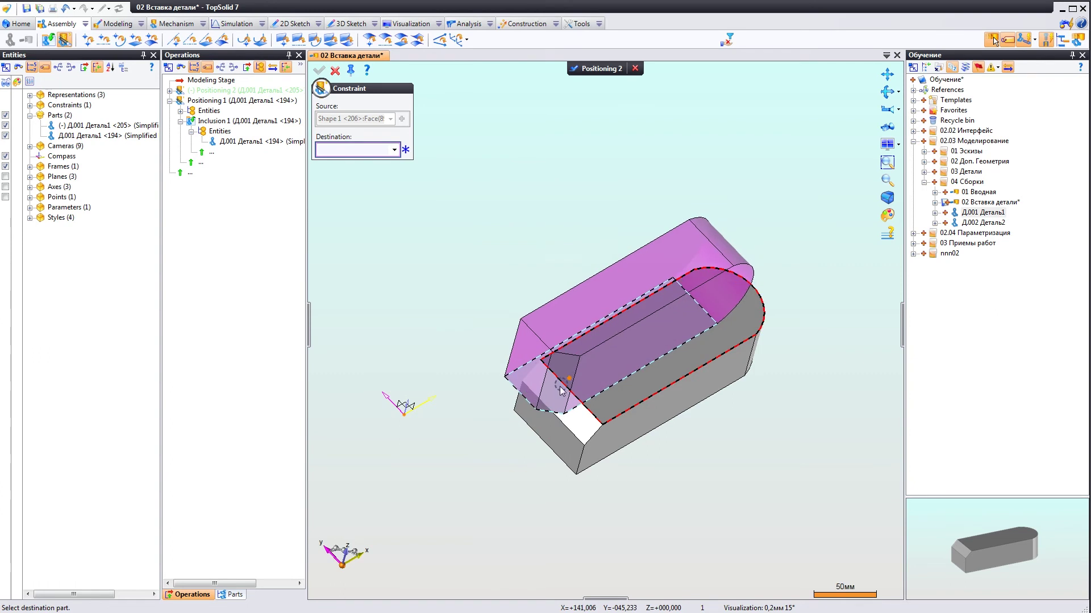
{"action": "scroll", "coordinate": [562, 391], "scroll_direction": "up", "scroll_amount": 4}
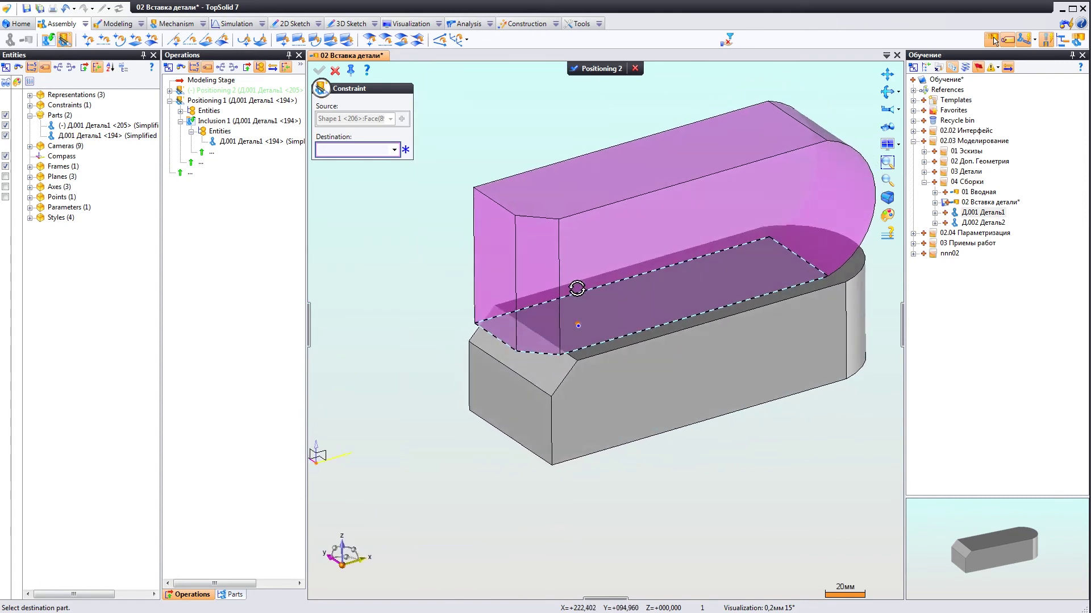
{"action": "middle_click_drag", "start_coordinate": [590, 308], "coordinate": [578, 313]}
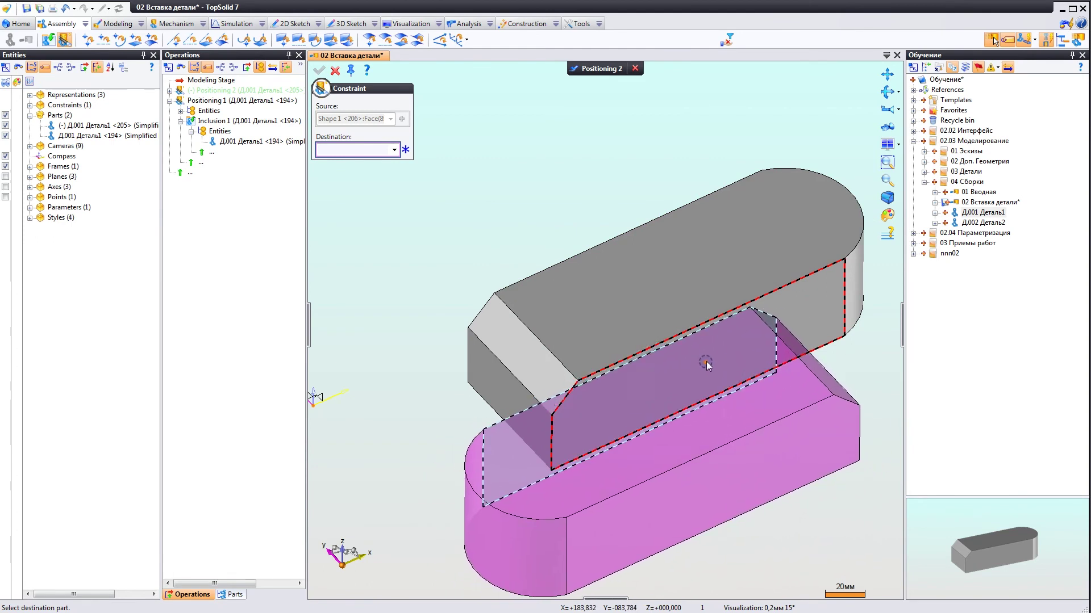
- Lay the second bar's side face onto the first bar's side face as Plane on Plane 1
{"action": "left_click", "coordinate": [718, 339]}
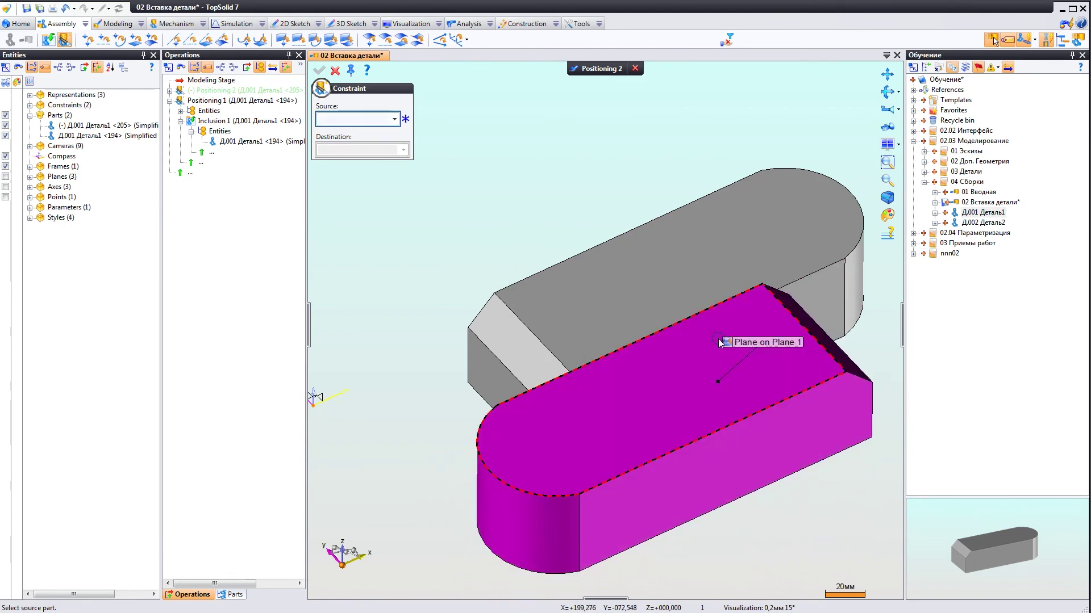
{"action": "middle_click_drag", "start_coordinate": [501, 234], "coordinate": [454, 213]}
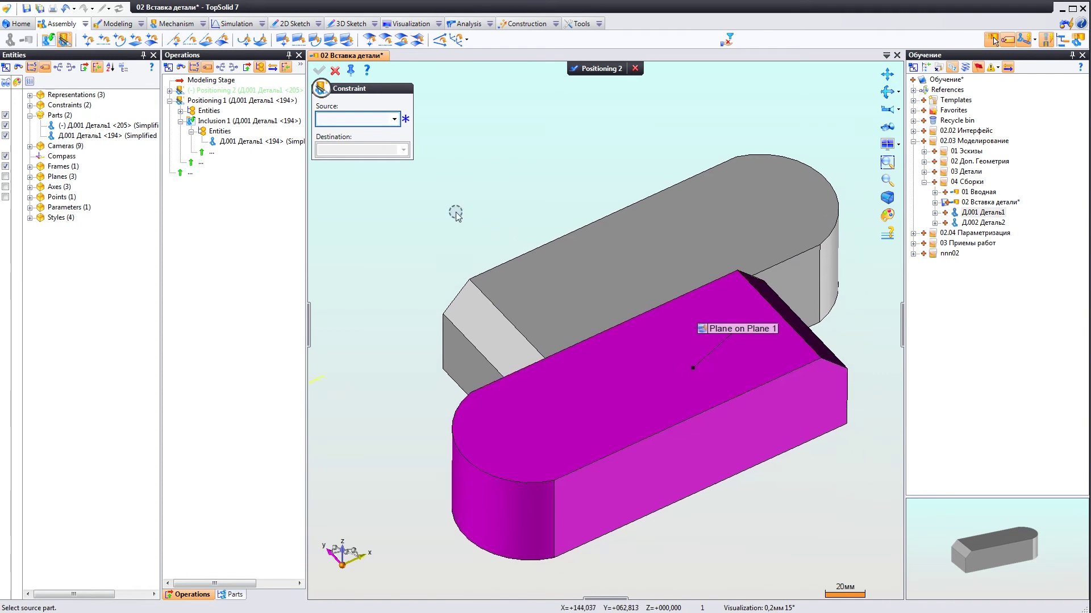
{"action": "scroll", "coordinate": [631, 332], "scroll_direction": "down", "scroll_amount": 1}
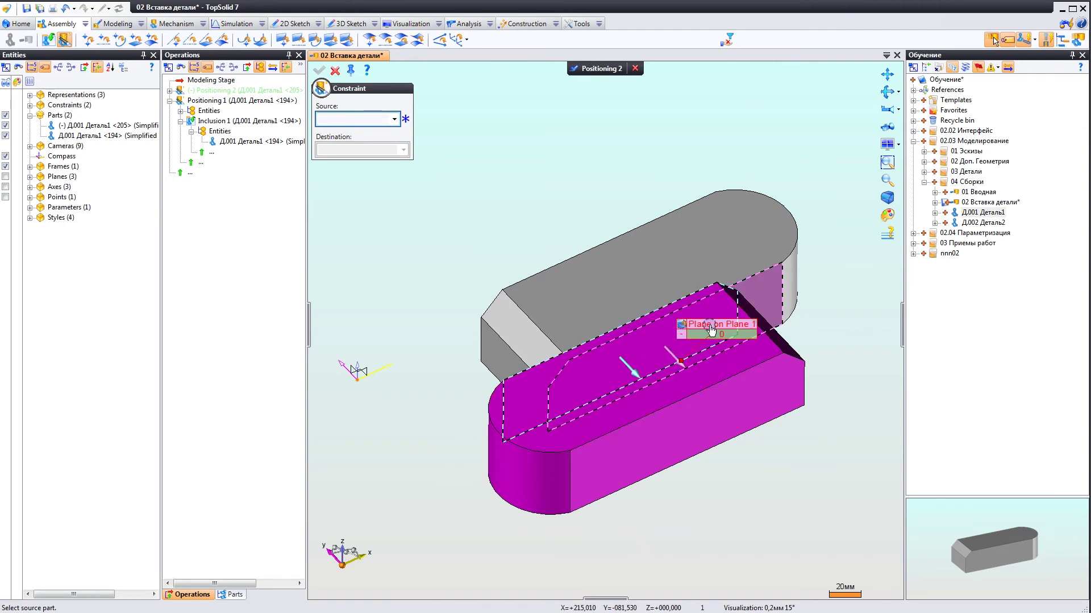
{"action": "left_click_drag", "start_coordinate": [714, 333], "coordinate": [568, 204]}
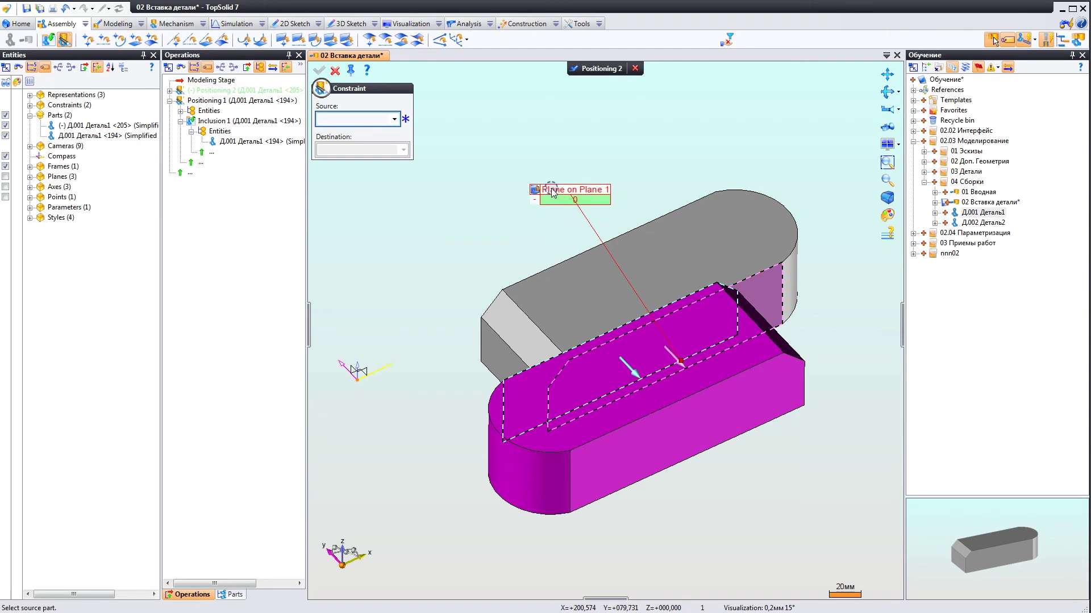
{"action": "middle_click_drag", "start_coordinate": [552, 193], "coordinate": [561, 188]}
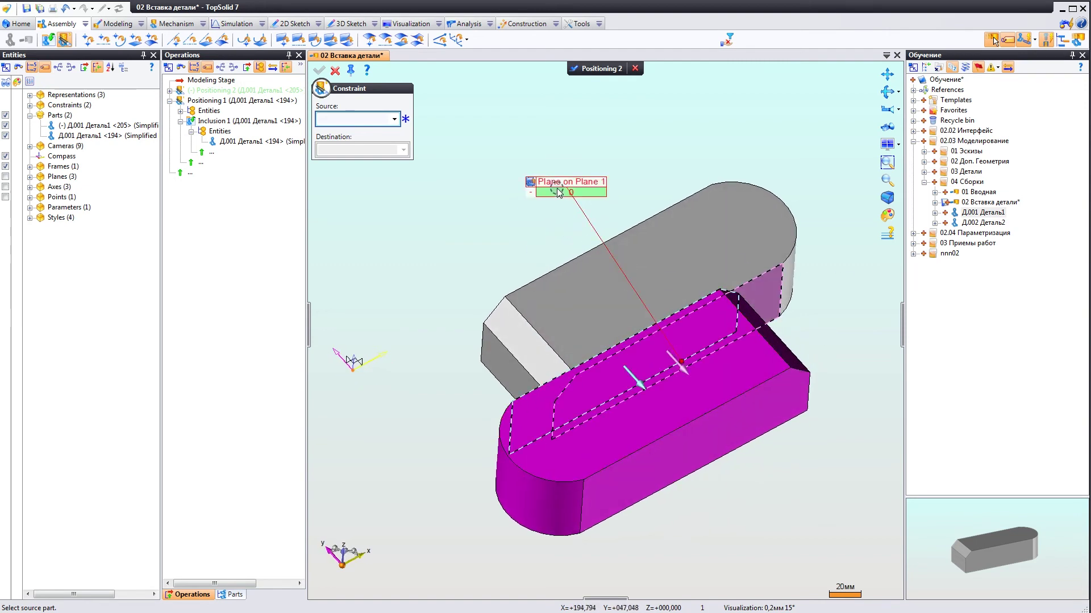
{"action": "left_click_drag", "start_coordinate": [558, 193], "coordinate": [567, 196]}
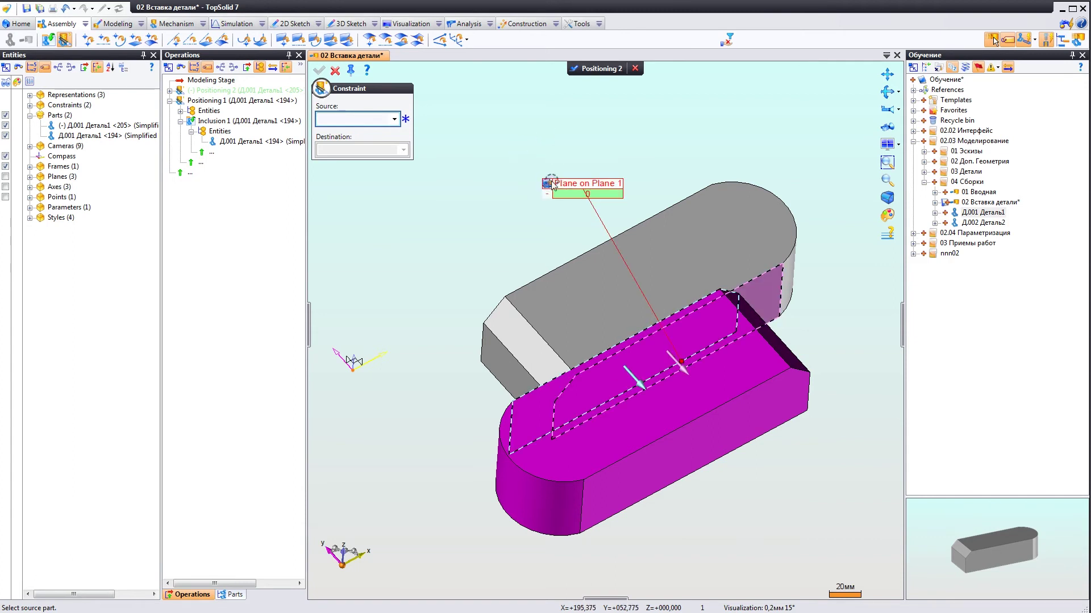
{"action": "left_click_drag", "start_coordinate": [551, 184], "coordinate": [547, 196]}
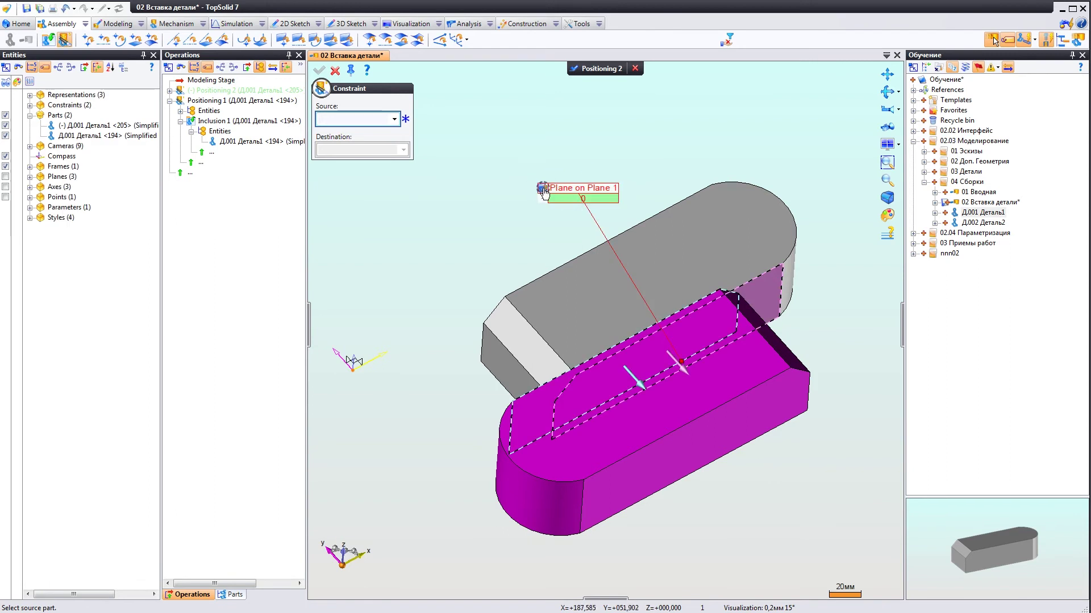
- Flip the second bar across Plane on Plane 1 and inspect the bars from several angles
{"action": "left_click", "coordinate": [542, 190]}
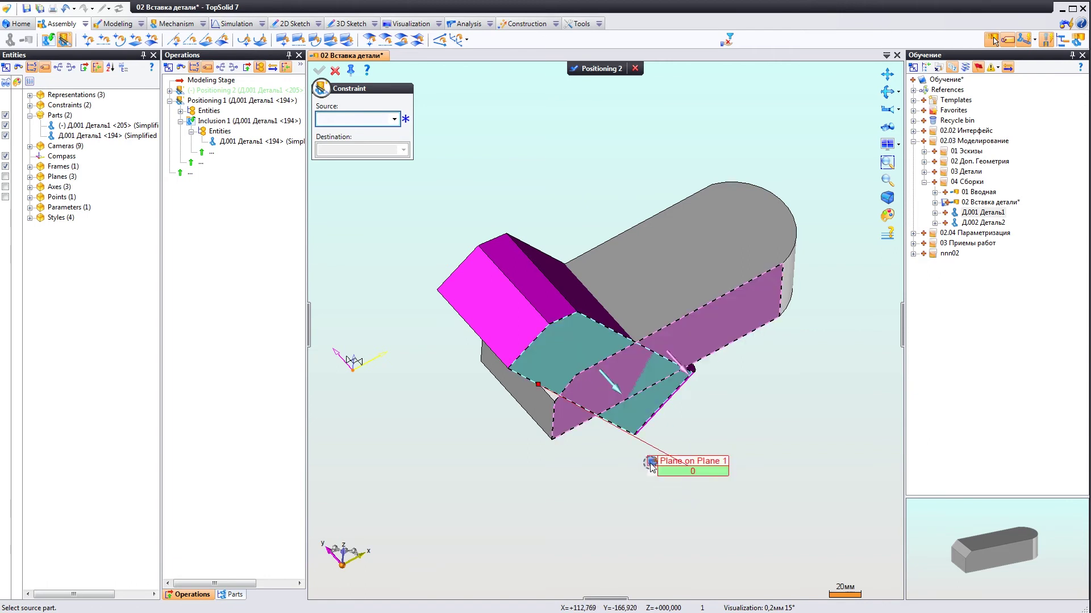
{"action": "mouse_move", "coordinate": [651, 465]}
{"action": "middle_mouse_down"}
{"action": "mouse_move", "coordinate": [734, 469]}
{"action": "mouse_move", "coordinate": [728, 458]}
{"action": "middle_mouse_up"}
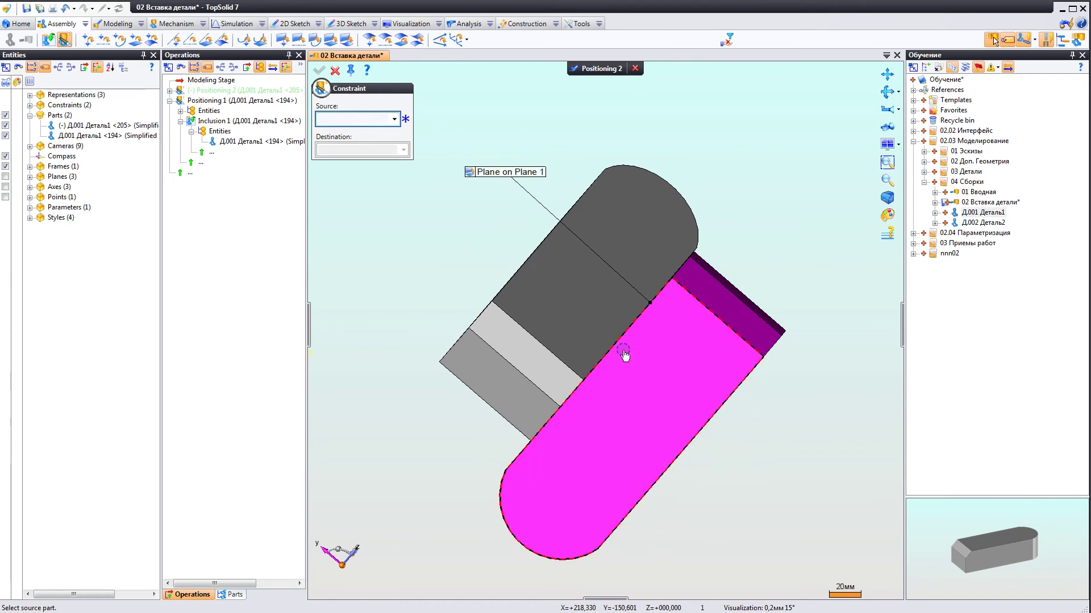
{"action": "left_click", "coordinate": [489, 172]}
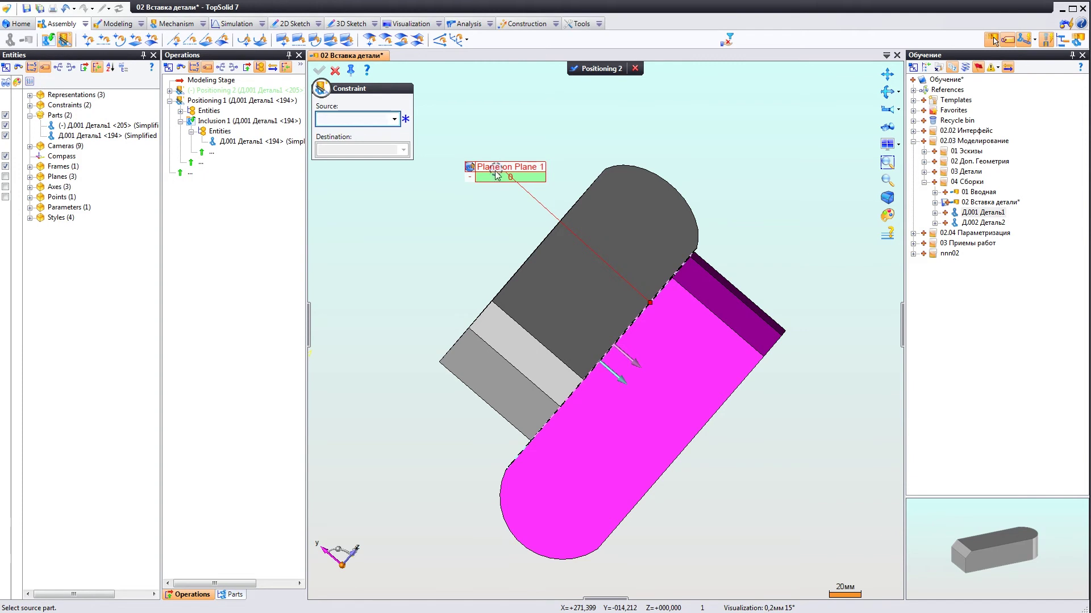
{"action": "mouse_move", "coordinate": [469, 170]}
{"action": "middle_mouse_down"}
{"action": "mouse_move", "coordinate": [523, 259]}
{"action": "mouse_move", "coordinate": [499, 275]}
{"action": "mouse_move", "coordinate": [516, 288]}
{"action": "middle_mouse_up"}
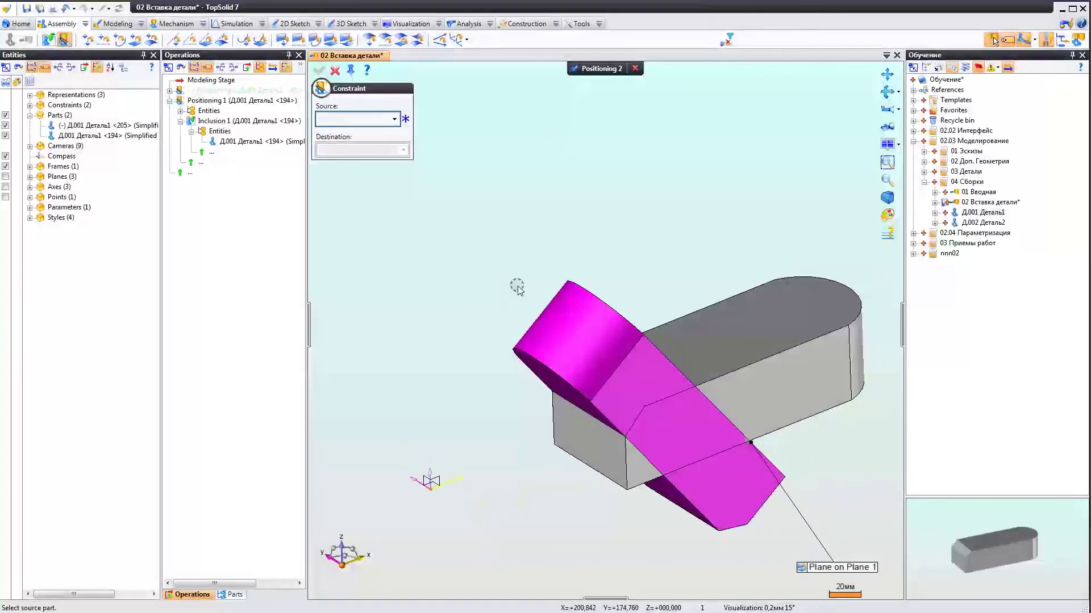
{"action": "scroll", "coordinate": [467, 382], "scroll_direction": "down", "scroll_amount": 3}
{"action": "middle_click_drag", "start_coordinate": [467, 382], "coordinate": [554, 369]}
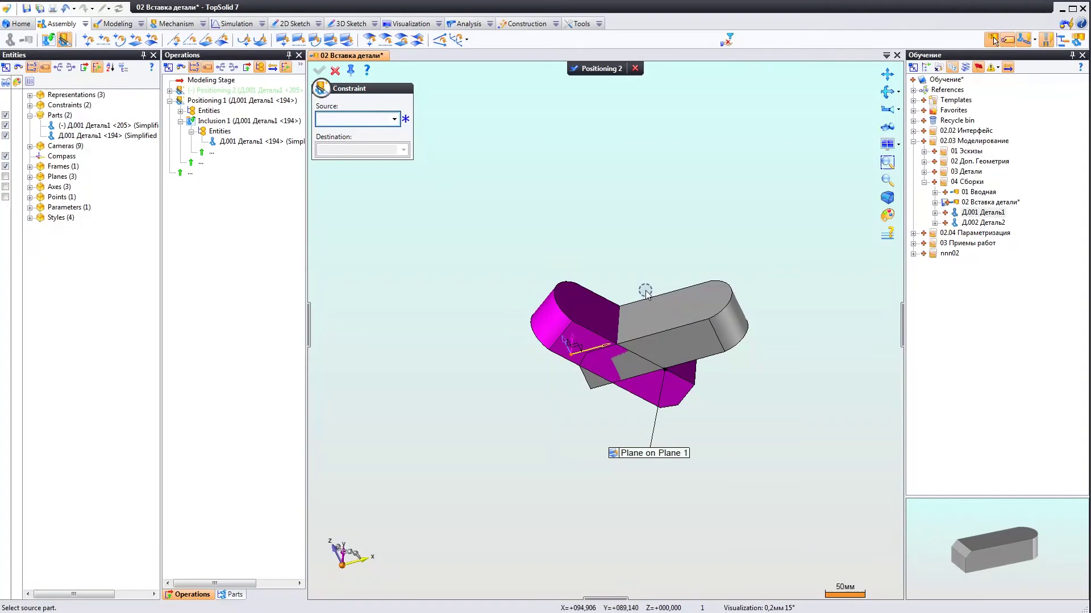
{"action": "middle_click_drag", "start_coordinate": [703, 426], "coordinate": [713, 334]}
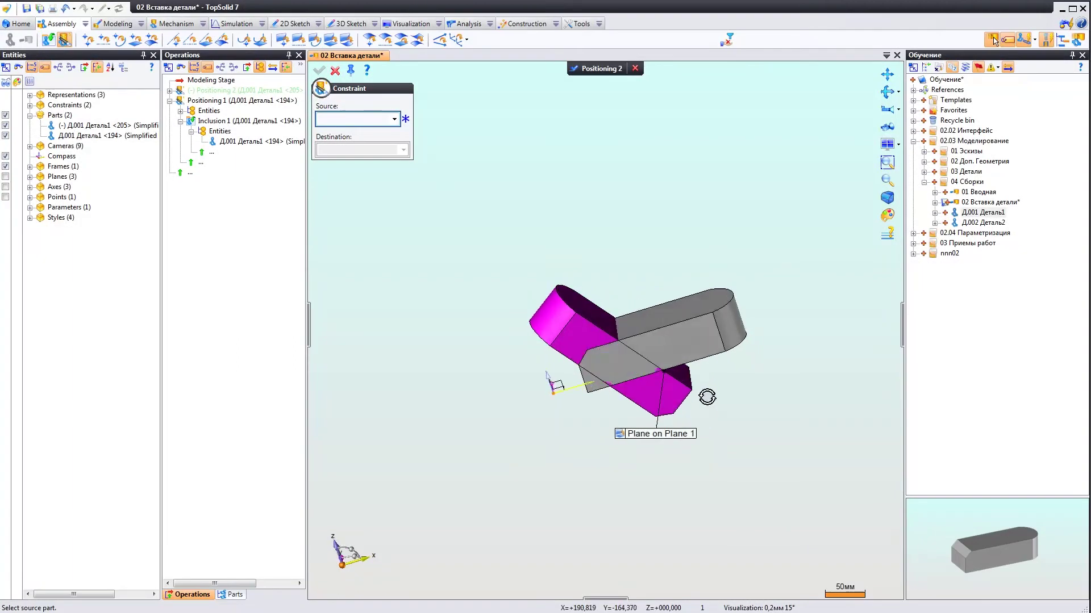
{"action": "scroll", "coordinate": [644, 375], "scroll_direction": "up", "scroll_amount": 3}
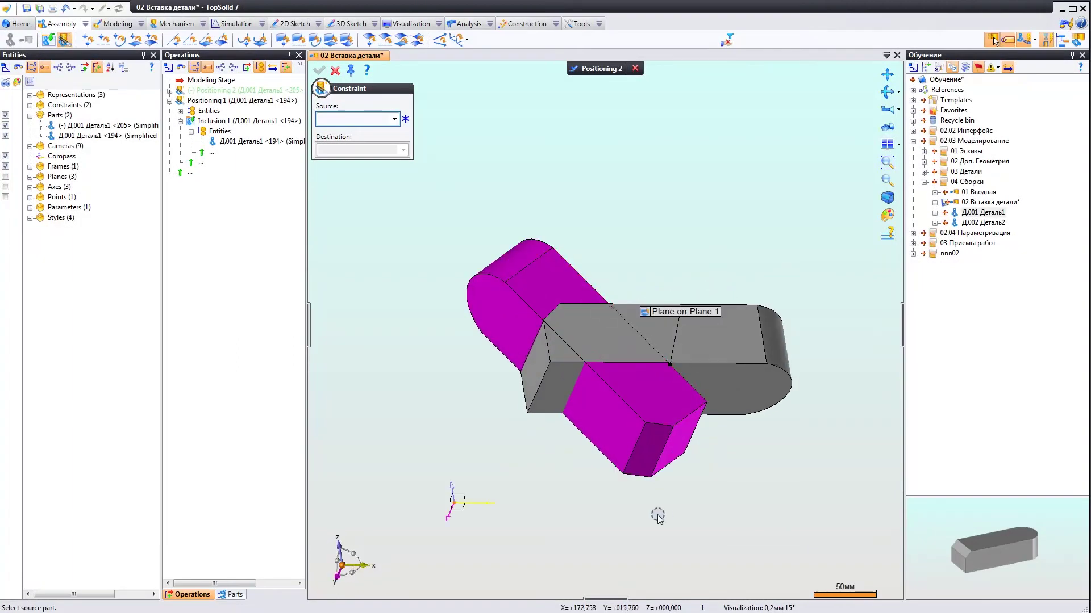
- Butt the magenta bar's end face against the grey bar's end face as Plane on Plane 2
{"action": "left_click", "coordinate": [649, 452]}
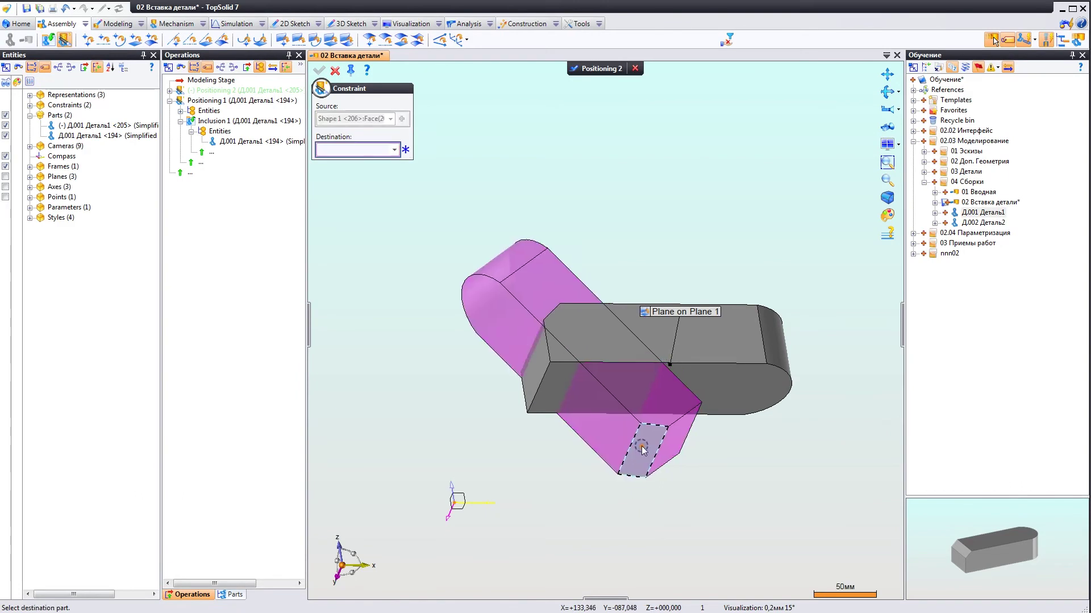
{"action": "middle_click_drag", "start_coordinate": [648, 451], "coordinate": [533, 347]}
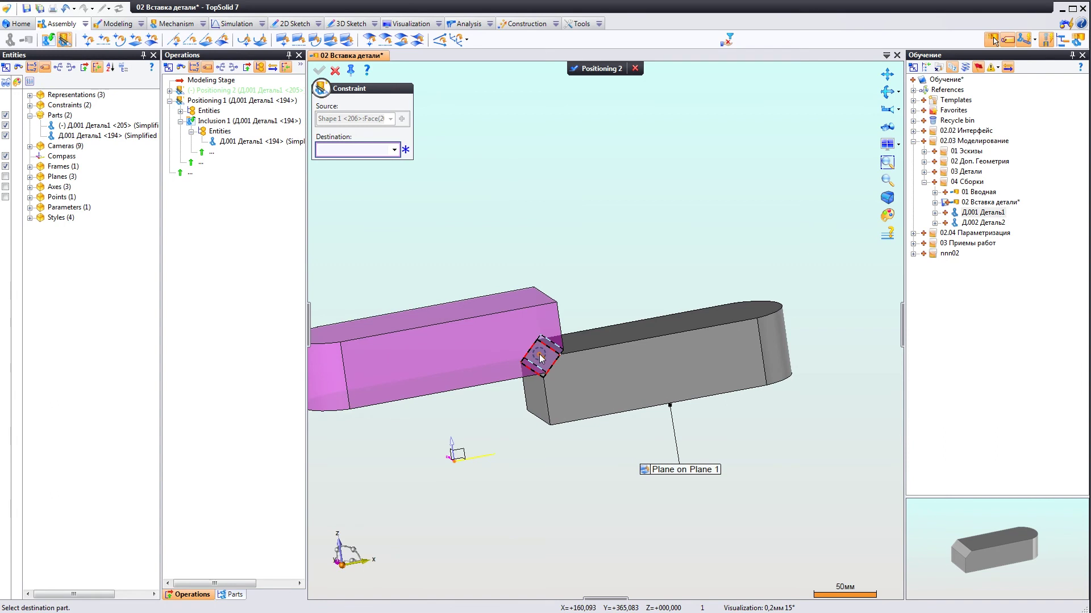
{"action": "left_click", "coordinate": [540, 358]}
{"action": "mouse_move", "coordinate": [540, 358]}
{"action": "middle_mouse_down"}
{"action": "mouse_move", "coordinate": [541, 396]}
{"action": "mouse_move", "coordinate": [531, 392]}
{"action": "mouse_move", "coordinate": [509, 420]}
{"action": "middle_mouse_up"}
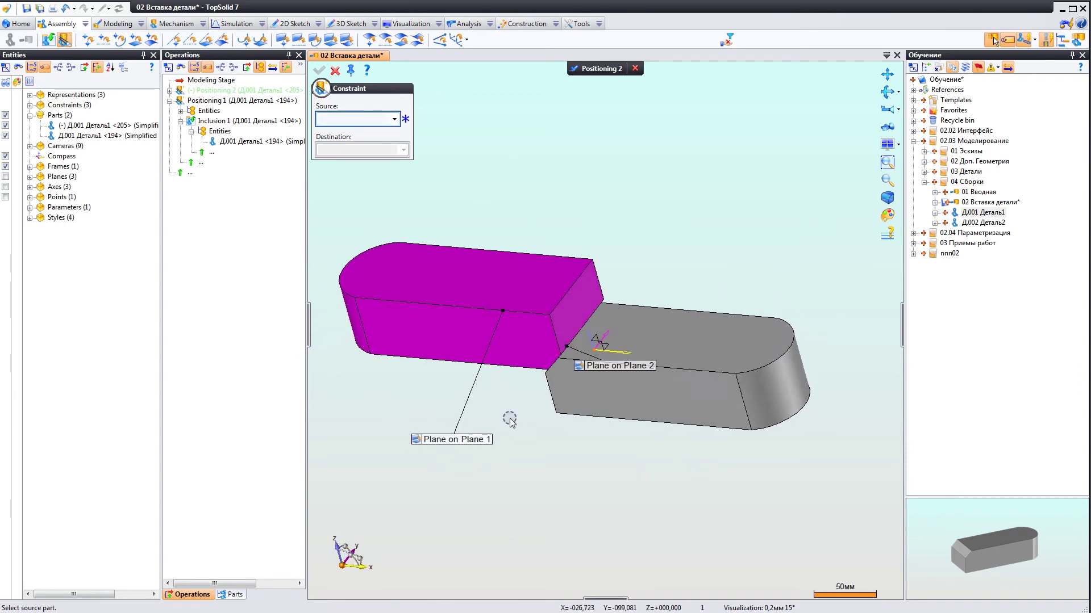
{"action": "scroll", "coordinate": [566, 314], "scroll_direction": "up", "scroll_amount": 5}
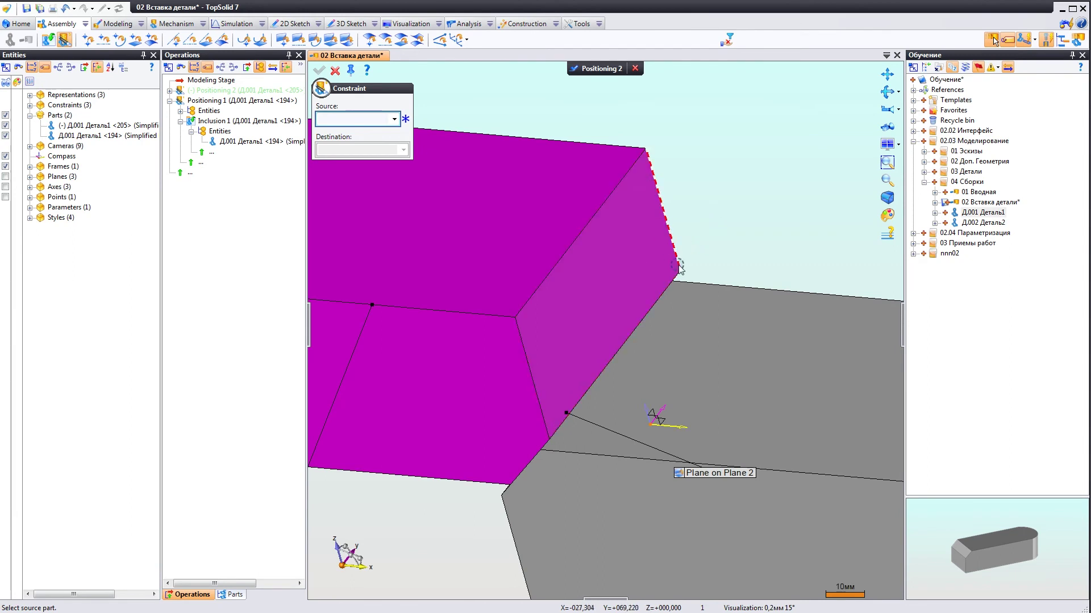
{"action": "scroll", "coordinate": [678, 267], "scroll_direction": "up", "scroll_amount": 3}
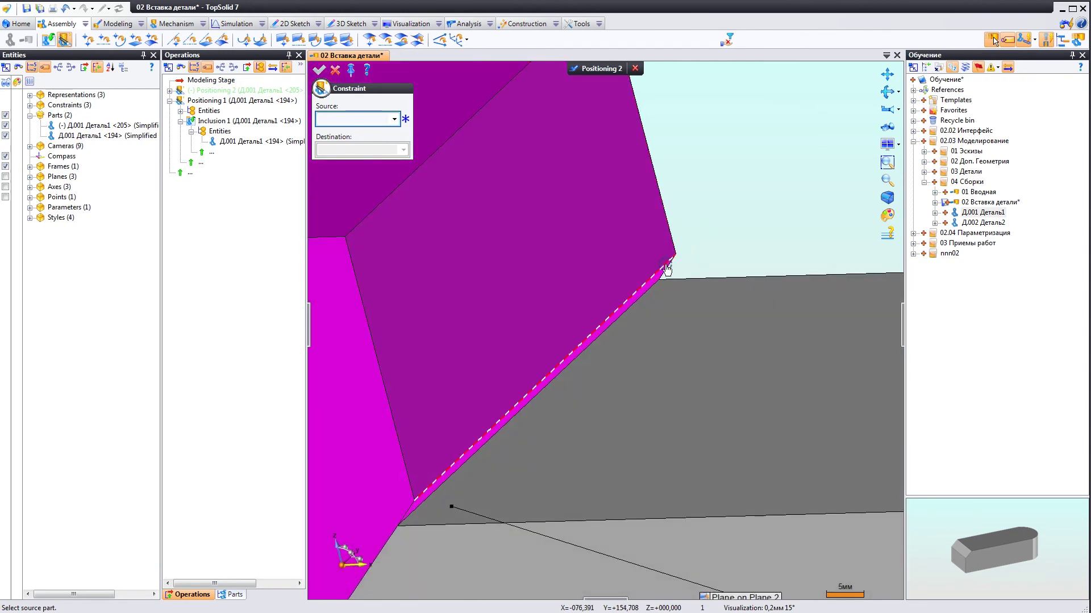
- Lay the magenta bar's lower edge on the grey bar's top face as Axis on Plane 1
{"action": "left_click", "coordinate": [666, 270]}
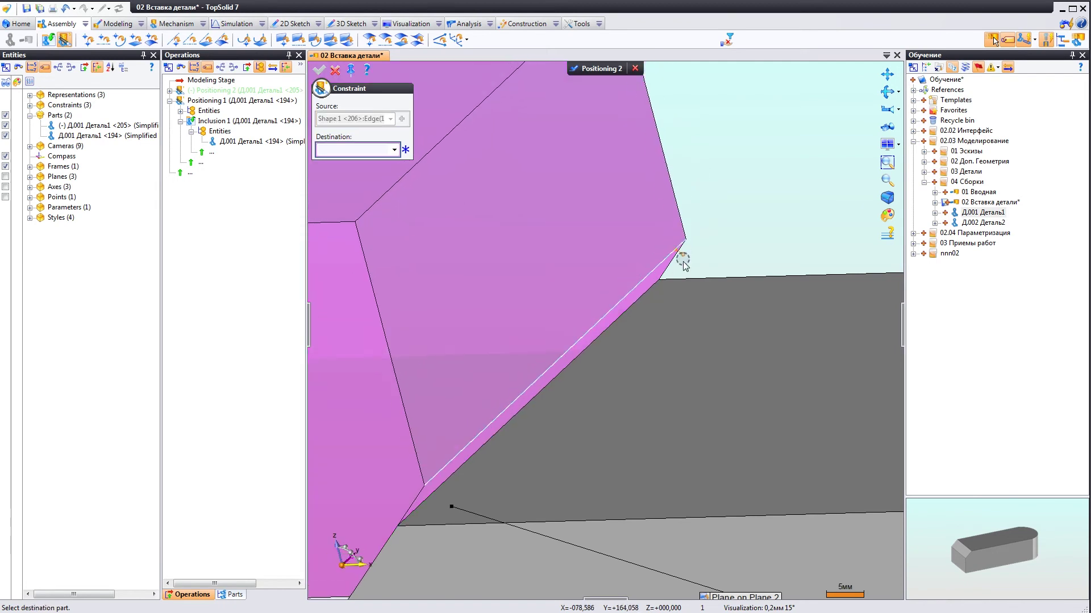
{"action": "left_click", "coordinate": [657, 346]}
{"action": "scroll", "coordinate": [601, 408], "scroll_direction": "down", "scroll_amount": 5}
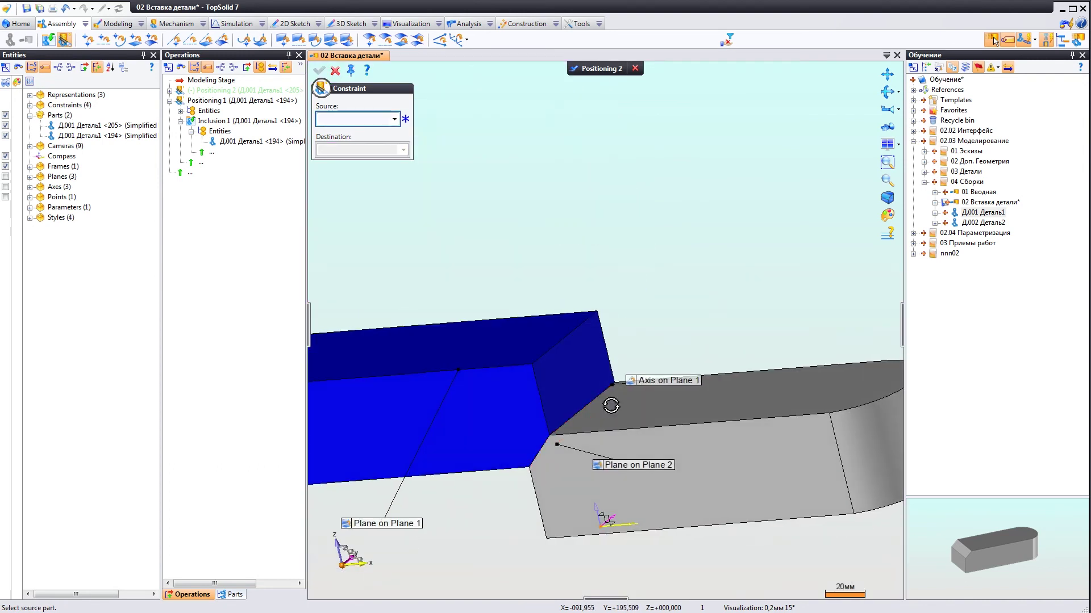
- Drag the Axis on Plane 1 label above the bars and orbit to inspect the joint
{"action": "scroll", "coordinate": [611, 405], "scroll_direction": "down", "scroll_amount": 2}
{"action": "scroll", "coordinate": [653, 418], "scroll_direction": "down", "scroll_amount": 2}
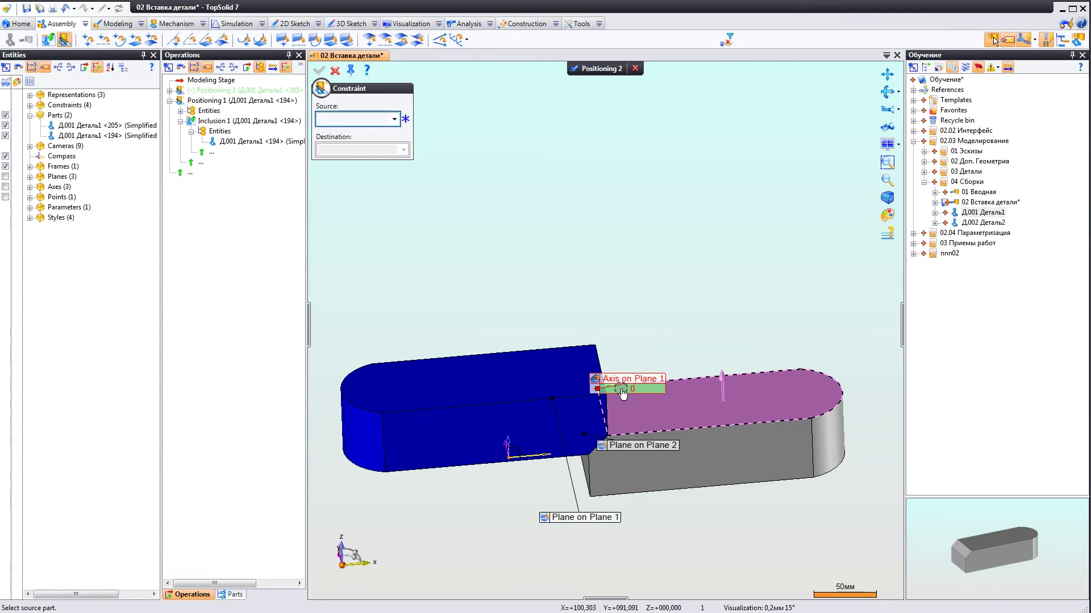
{"action": "left_click_drag", "start_coordinate": [623, 393], "coordinate": [628, 337]}
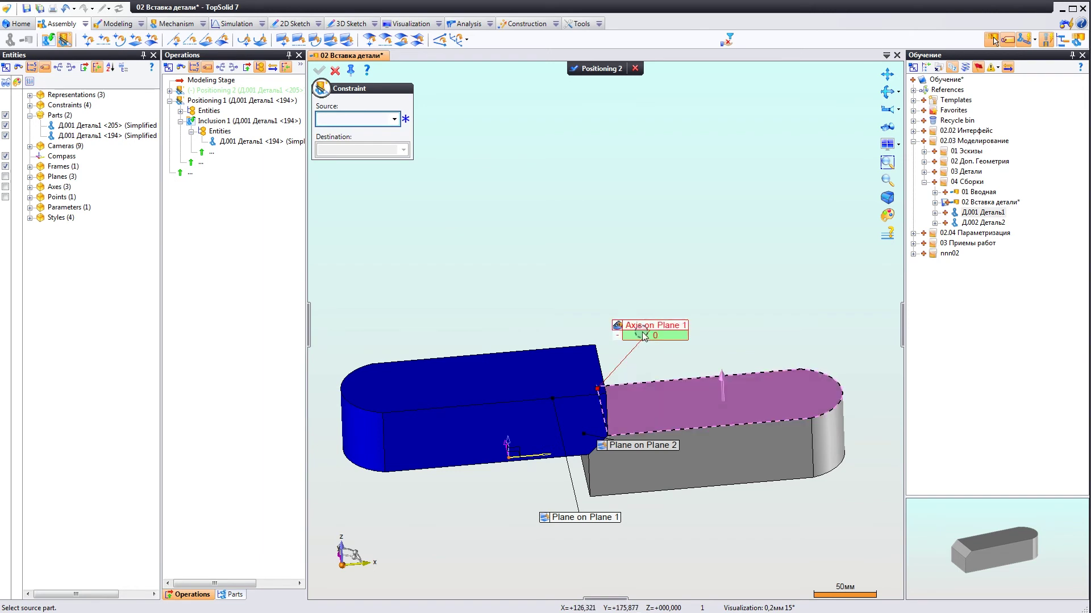
{"action": "middle_click_drag", "start_coordinate": [591, 430], "coordinate": [396, 307]}
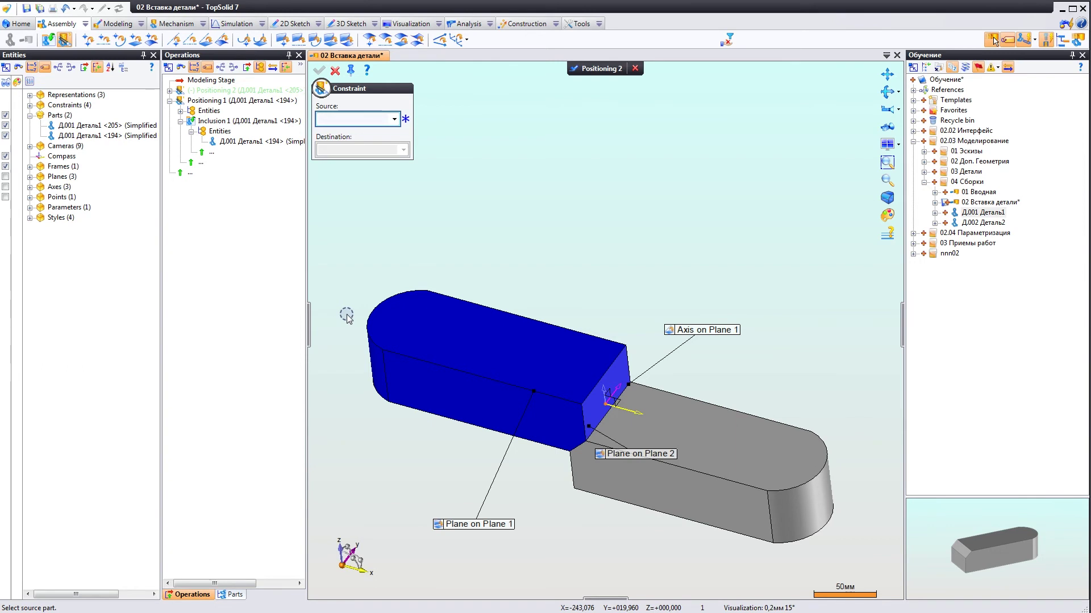
{"action": "mouse_move", "coordinate": [474, 276]}
{"action": "middle_mouse_down"}
{"action": "mouse_move", "coordinate": [494, 244]}
{"action": "mouse_move", "coordinate": [475, 270]}
{"action": "mouse_move", "coordinate": [489, 261]}
{"action": "mouse_move", "coordinate": [483, 292]}
{"action": "middle_mouse_up"}
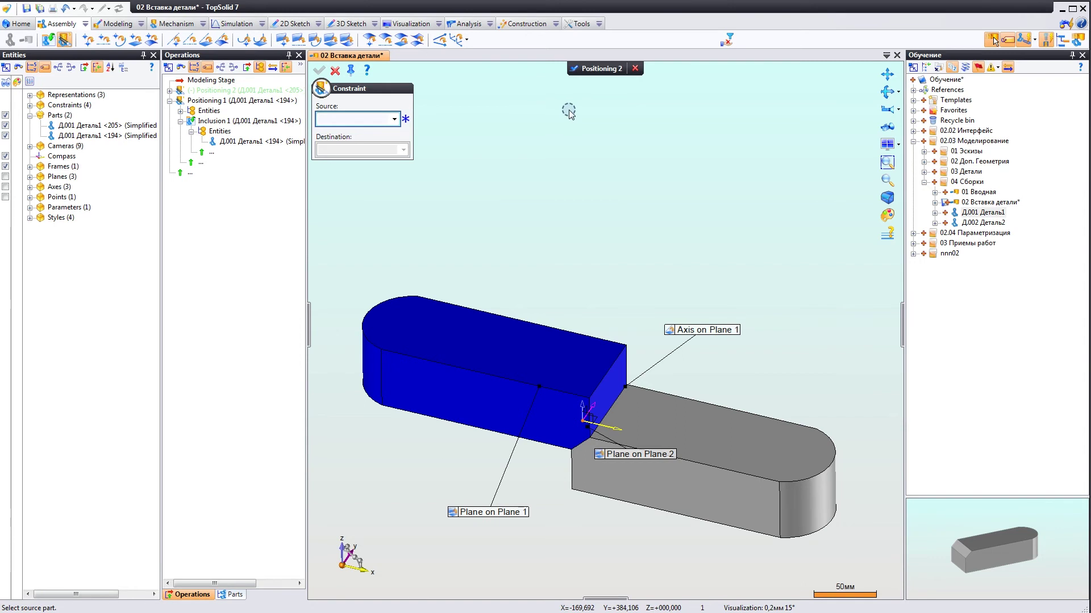
{"action": "middle_click_drag", "start_coordinate": [570, 252], "coordinate": [556, 192]}
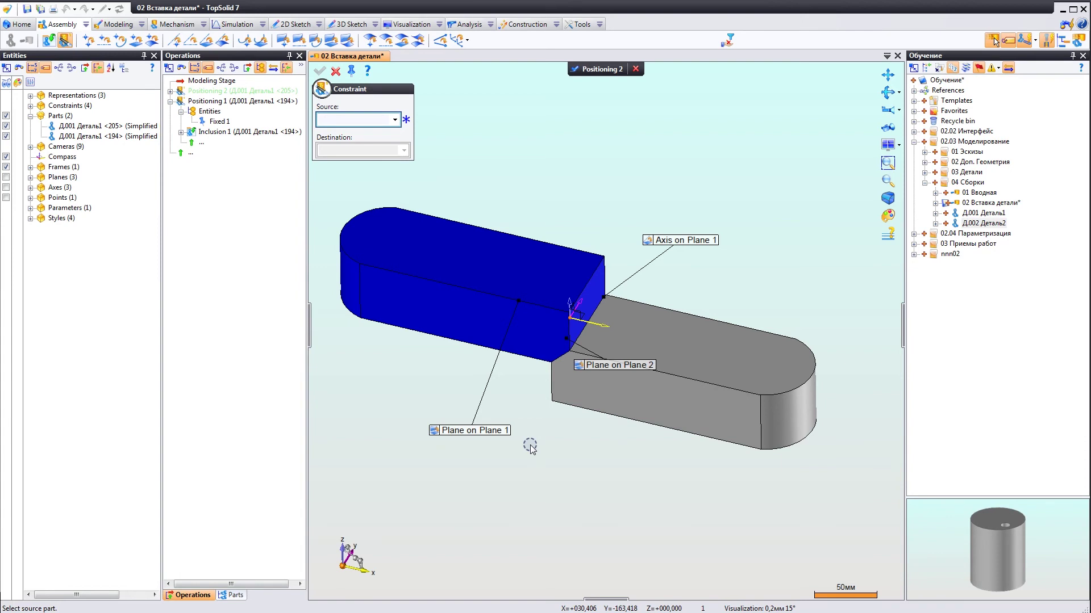
{"action": "middle_click_drag", "start_coordinate": [534, 447], "coordinate": [540, 448]}
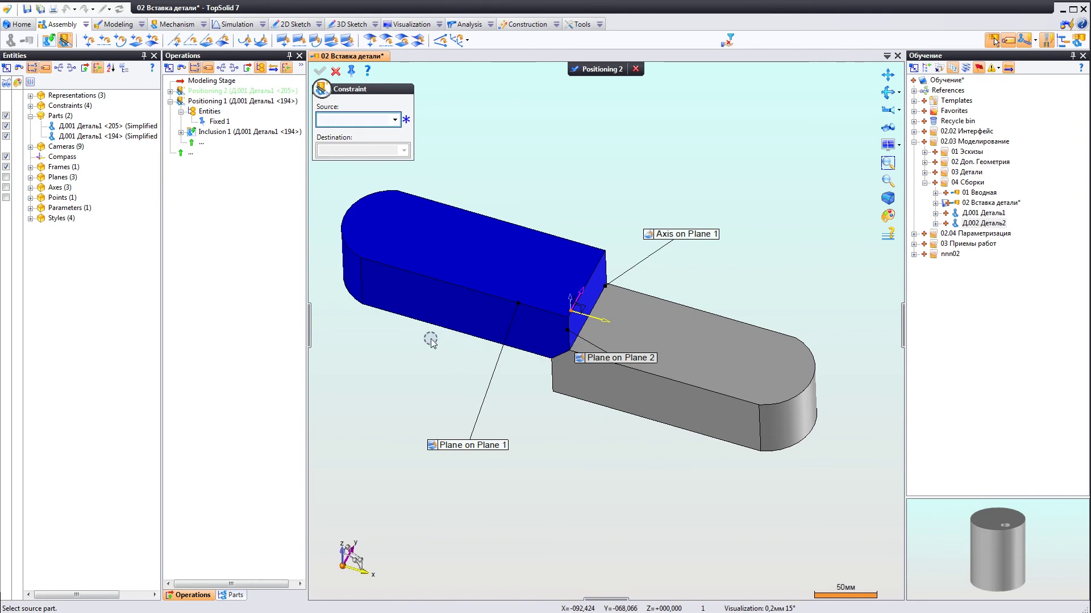
- Put the blue bar's front face on the grey bar's front face, moving the Plane on Plane 3 label aside
{"action": "left_click", "coordinate": [467, 310]}
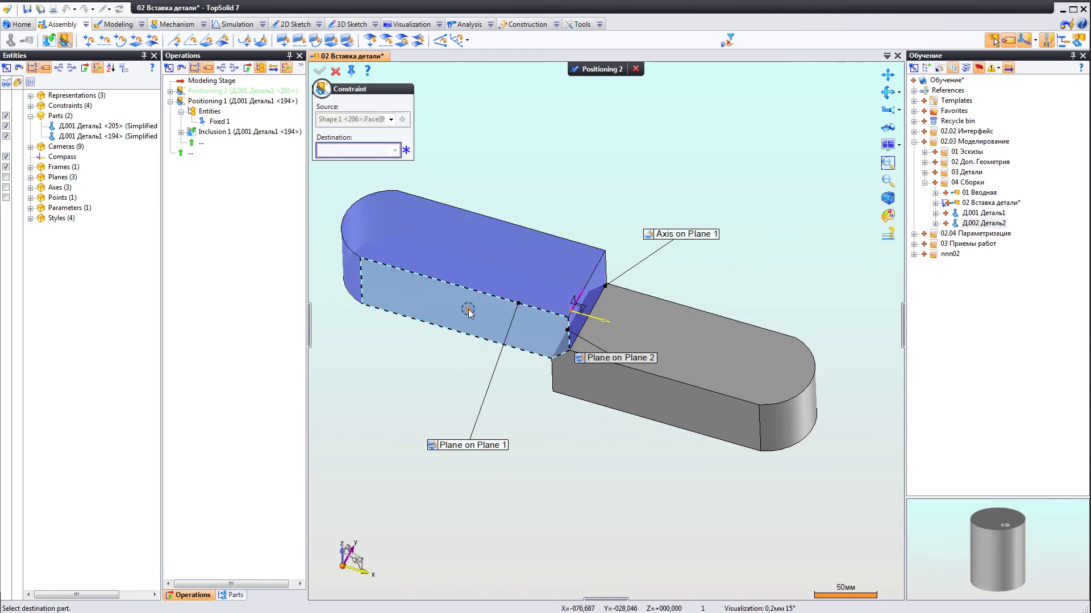
{"action": "left_click", "coordinate": [626, 396]}
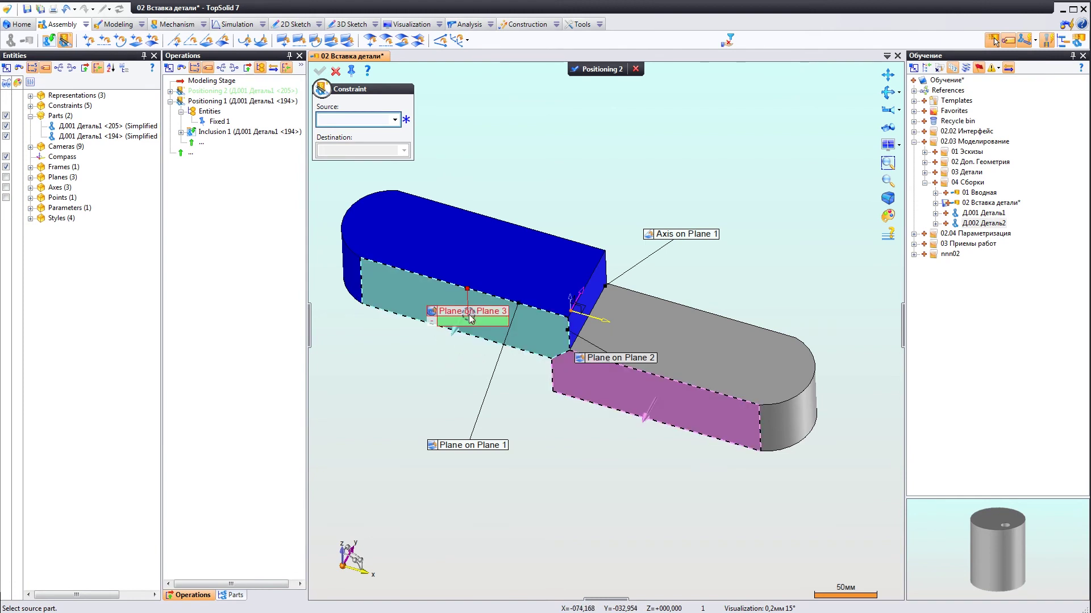
{"action": "left_click_drag", "start_coordinate": [471, 319], "coordinate": [400, 379]}
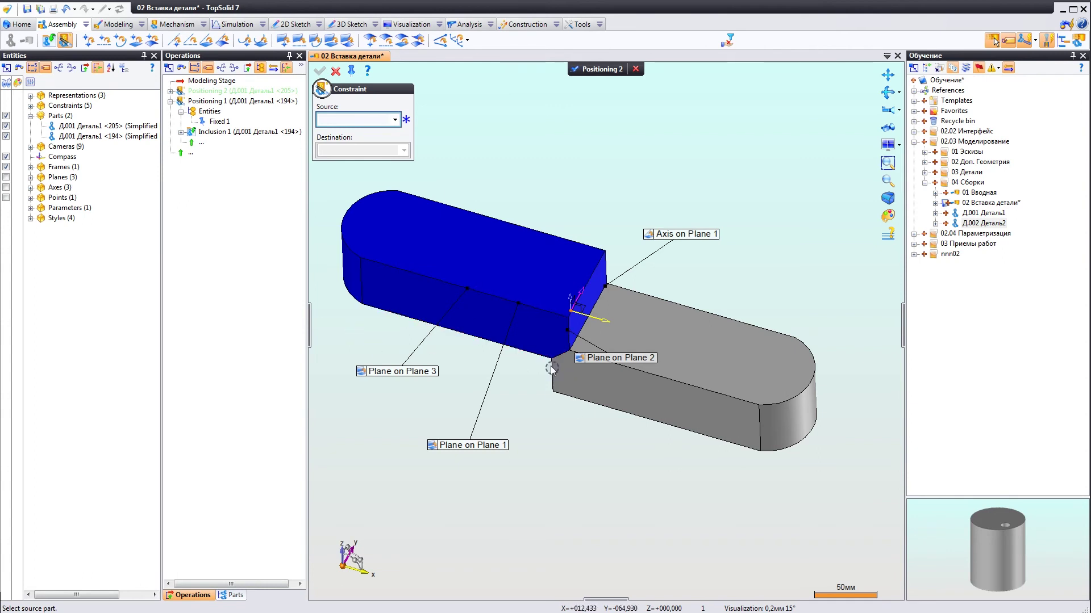
{"action": "mouse_move", "coordinate": [405, 368]}
{"action": "left_mouse_down"}
{"action": "mouse_move", "coordinate": [418, 359]}
{"action": "mouse_move", "coordinate": [403, 367]}
{"action": "left_mouse_up"}
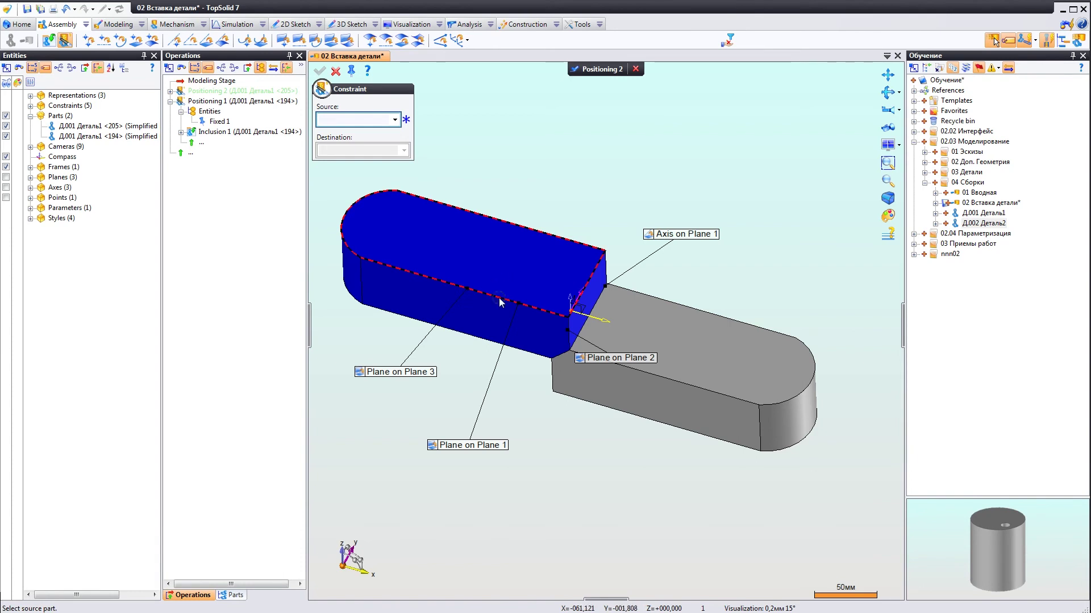
- Orient the blue bar's top face to the grey bar's top face, reposition its label, and finish
{"action": "left_click", "coordinate": [509, 263]}
{"action": "left_click", "coordinate": [695, 348]}
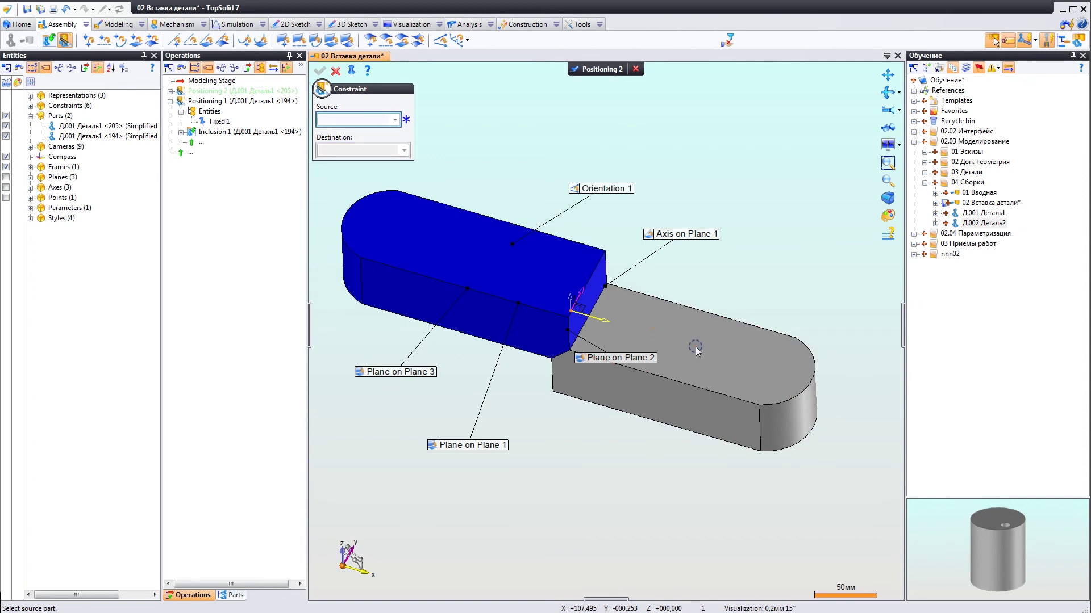
{"action": "mouse_move", "coordinate": [604, 182]}
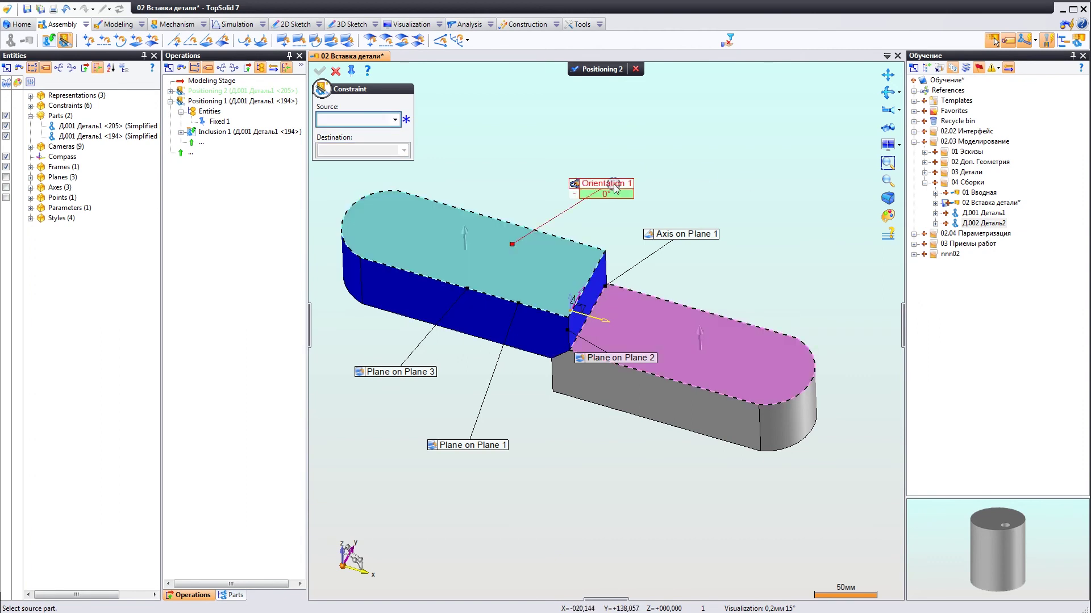
{"action": "left_click_drag", "start_coordinate": [615, 187], "coordinate": [575, 170]}
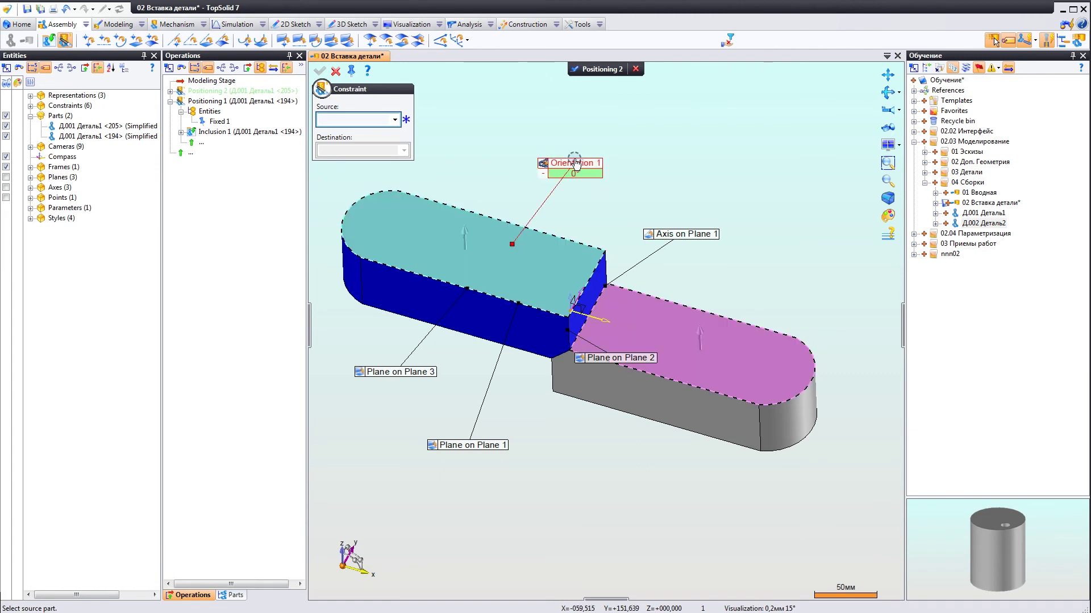
{"action": "left_click_drag", "start_coordinate": [575, 163], "coordinate": [556, 166]}
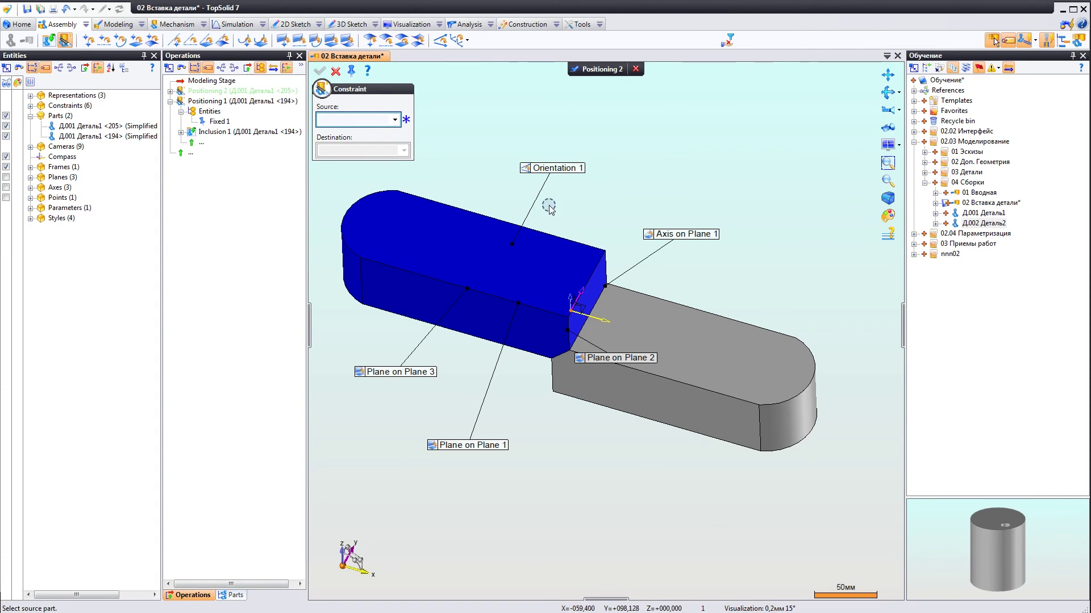
{"action": "left_click_drag", "start_coordinate": [550, 161], "coordinate": [539, 169]}
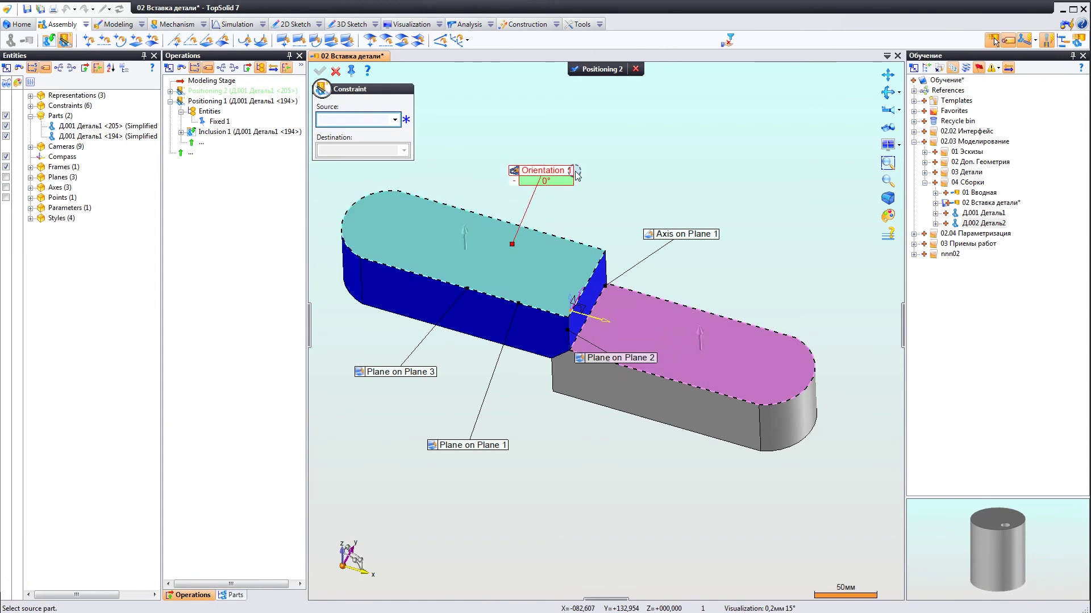
{"action": "key", "text": "Escape"}
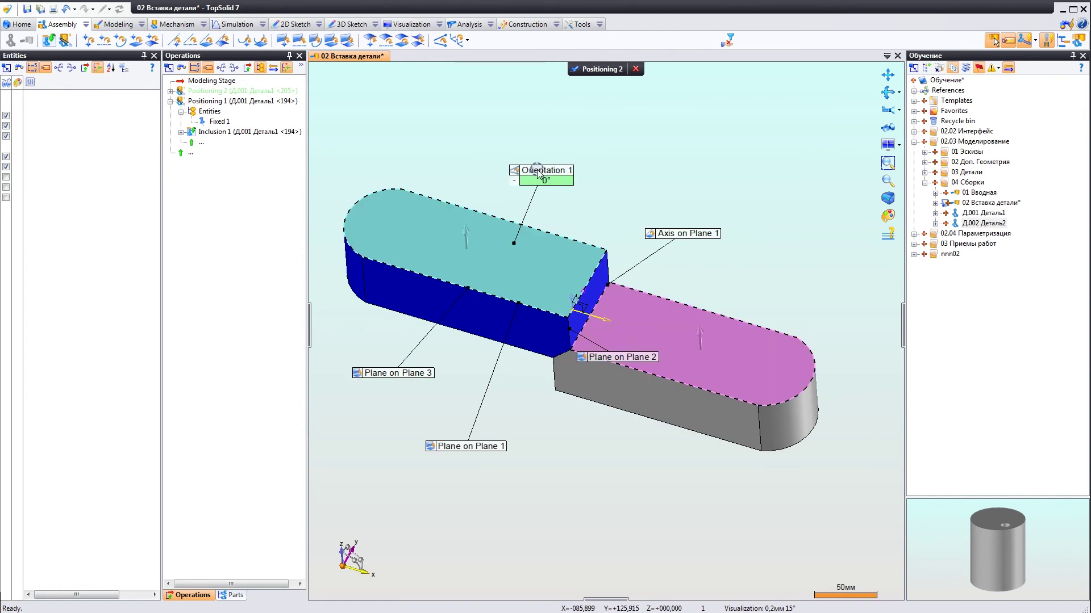
- Give Plane on Plane 3 a 10 mm offset, then delete that constraint
{"action": "mouse_move", "coordinate": [389, 382]}
{"action": "left_mouse_down"}
{"action": "mouse_move", "coordinate": [407, 358]}
{"action": "mouse_move", "coordinate": [388, 384]}
{"action": "left_mouse_up"}
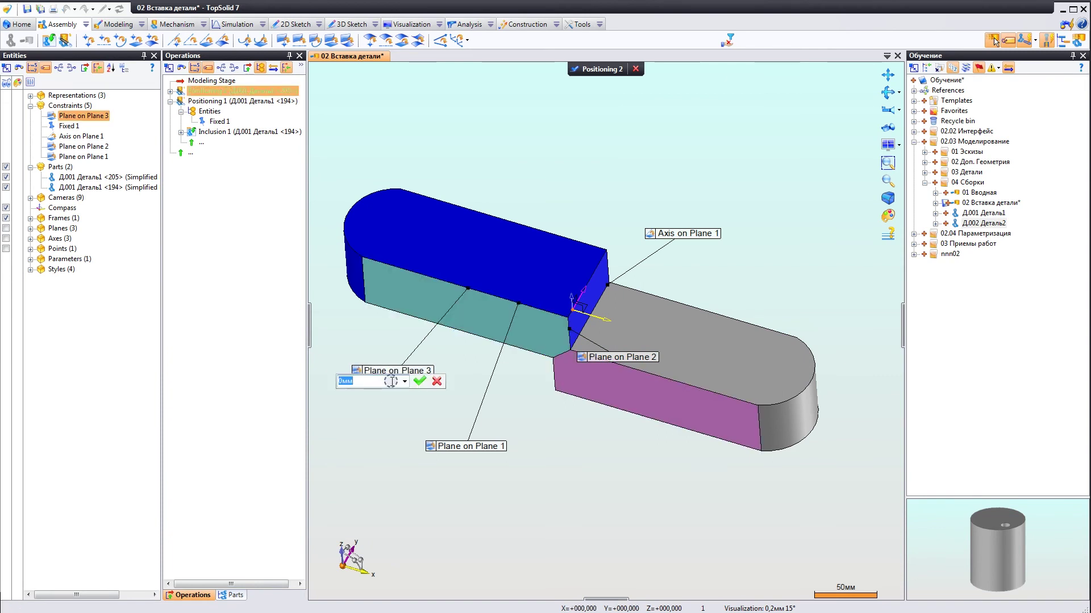
{"action": "type", "text": "10"}
{"action": "key", "text": "Return"}
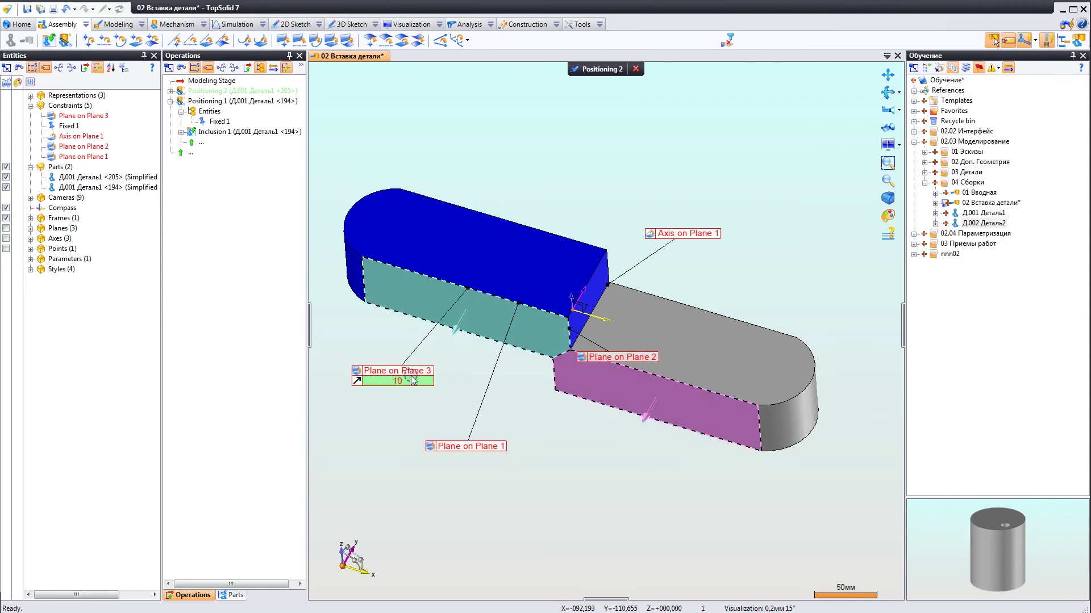
{"action": "mouse_move", "coordinate": [397, 370]}
{"action": "left_click", "coordinate": [405, 372]}
{"action": "key", "text": "Delete"}
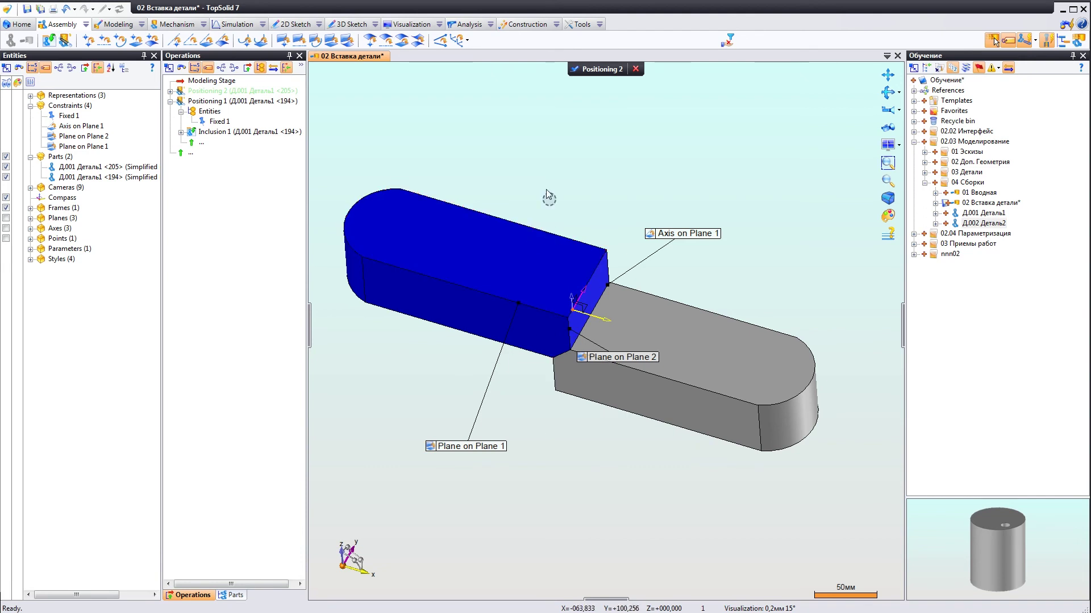
- Orient the blue bar's top face to the grey bar's top face at a 3° angle
{"action": "left_click", "coordinate": [70, 41]}
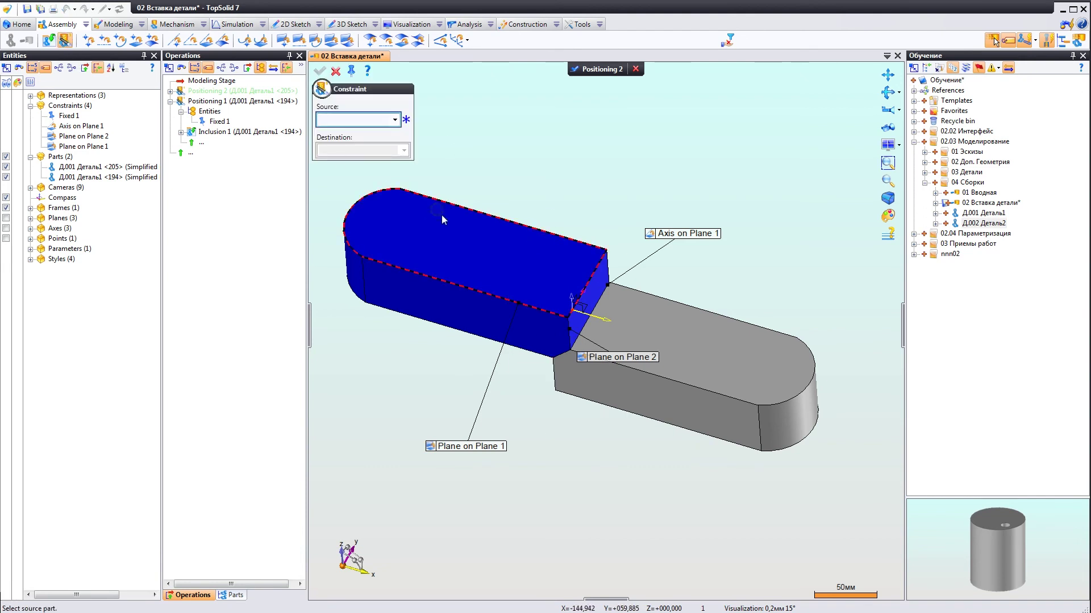
{"action": "left_click", "coordinate": [482, 257]}
{"action": "left_click", "coordinate": [685, 337]}
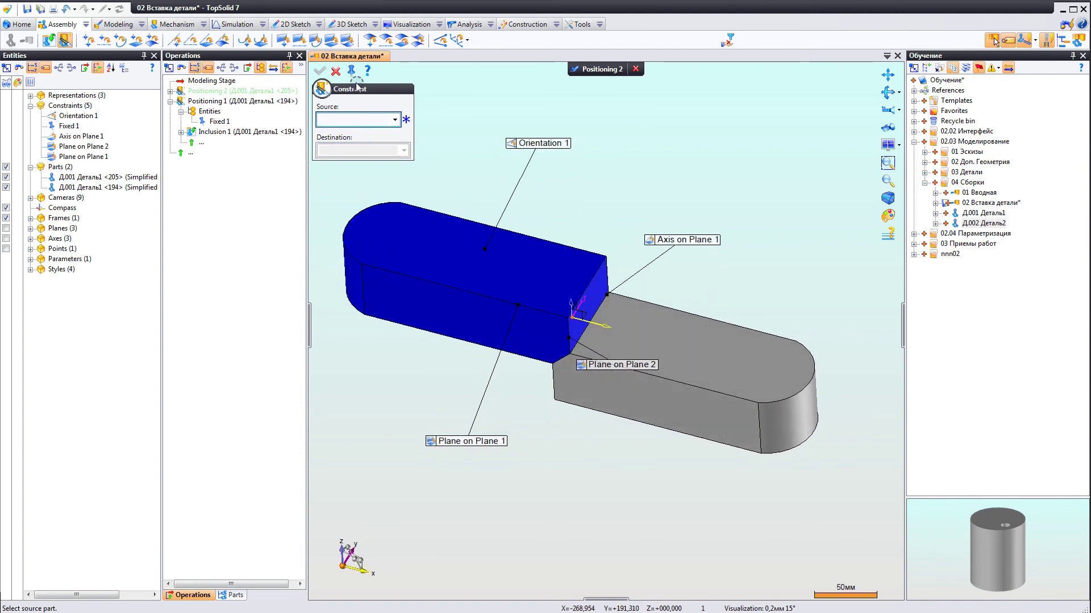
{"action": "double_click", "coordinate": [550, 145]}
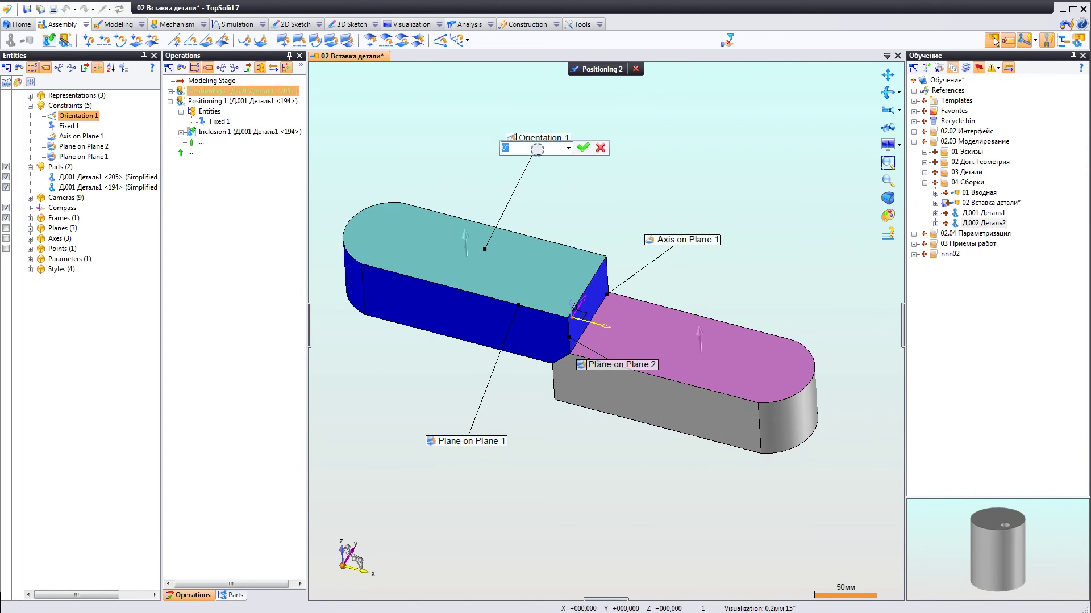
{"action": "left_click", "coordinate": [581, 149]}
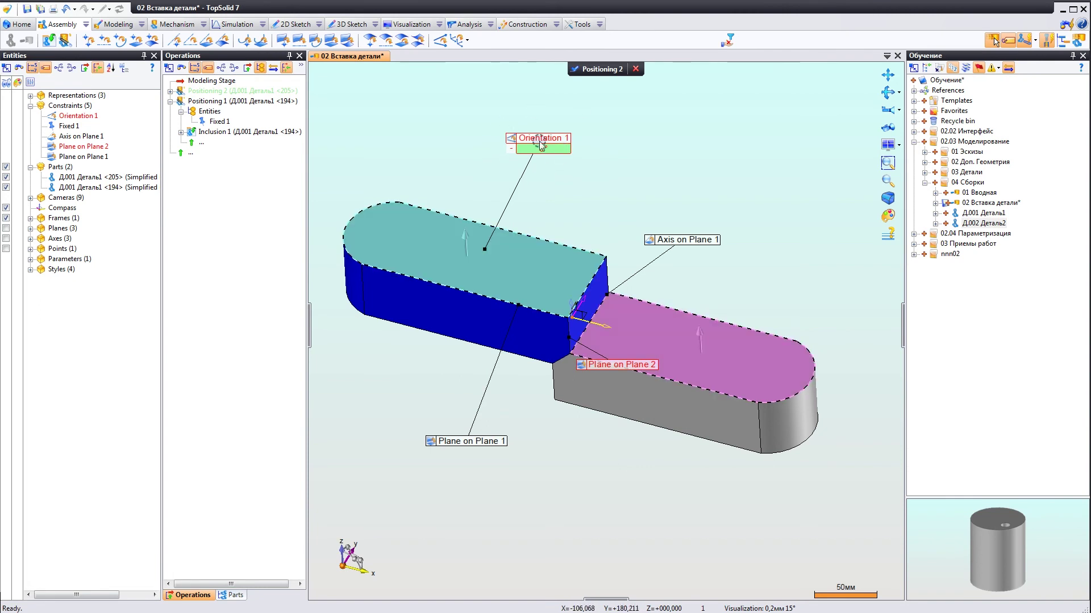
{"action": "left_click_drag", "start_coordinate": [539, 147], "coordinate": [559, 165]}
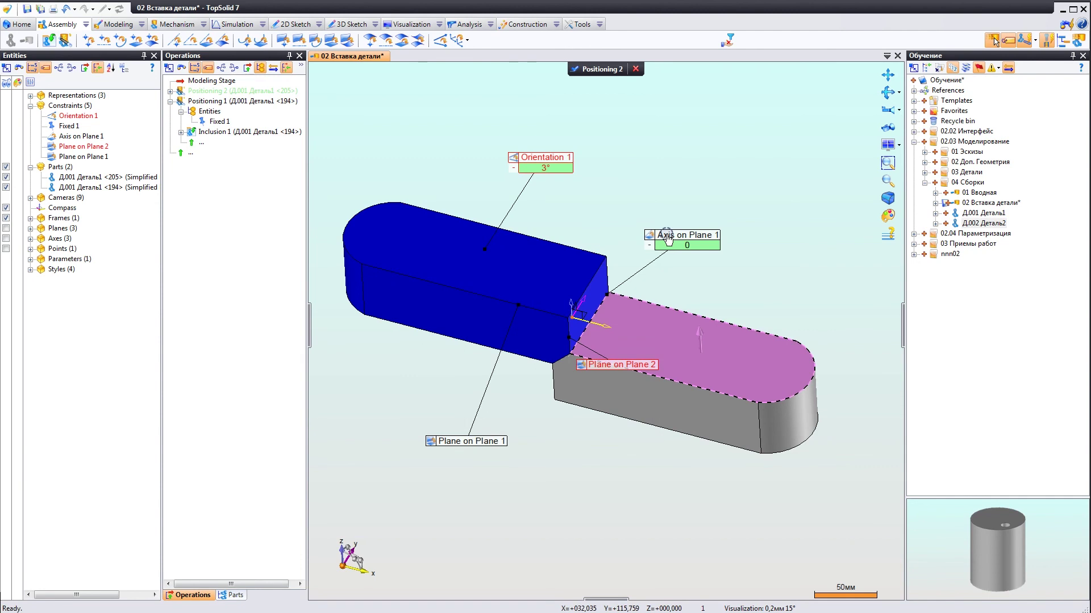
{"action": "mouse_move", "coordinate": [621, 364]}
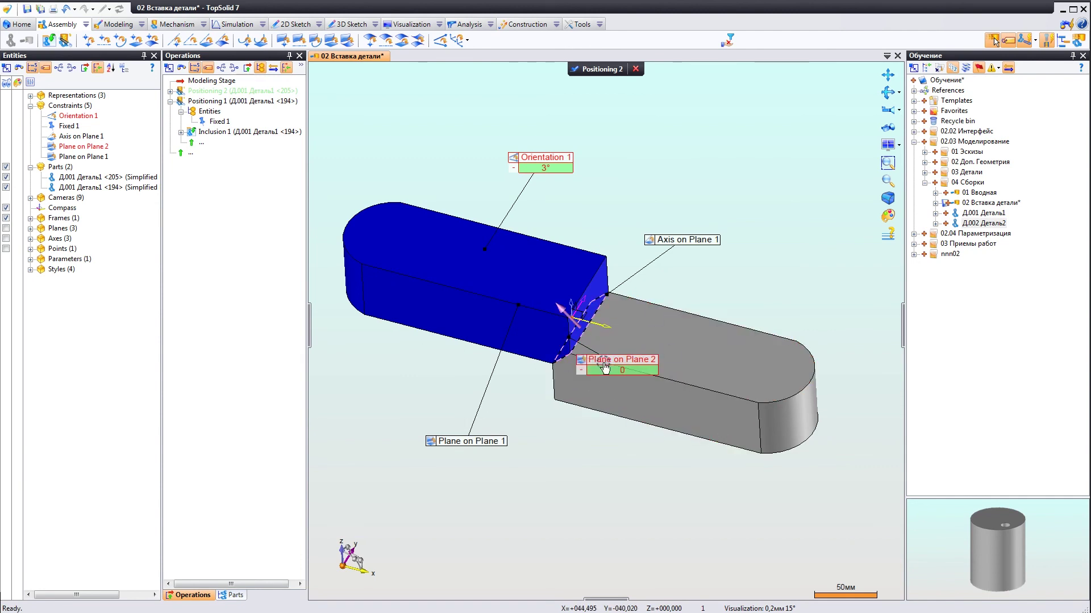
- Delete Plane on Plane 2 and drag the freed upper bar away from the lower bar
{"action": "left_click_drag", "start_coordinate": [605, 368], "coordinate": [573, 431]}
{"action": "key", "text": "Delete"}
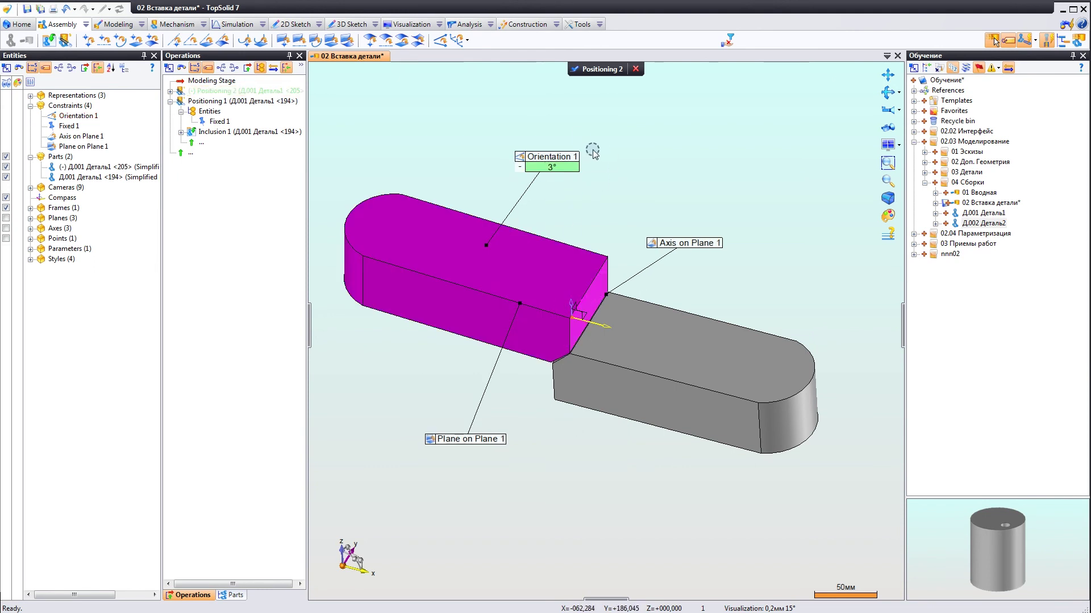
{"action": "left_click_drag", "start_coordinate": [533, 264], "coordinate": [523, 285]}
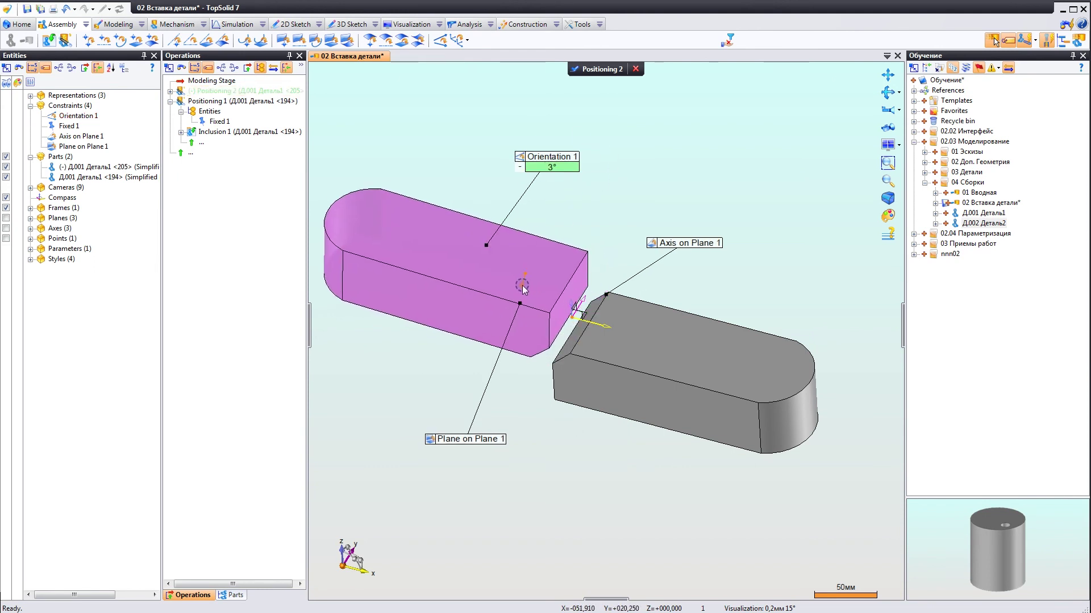
{"action": "middle_click_drag", "start_coordinate": [585, 361], "coordinate": [578, 355]}
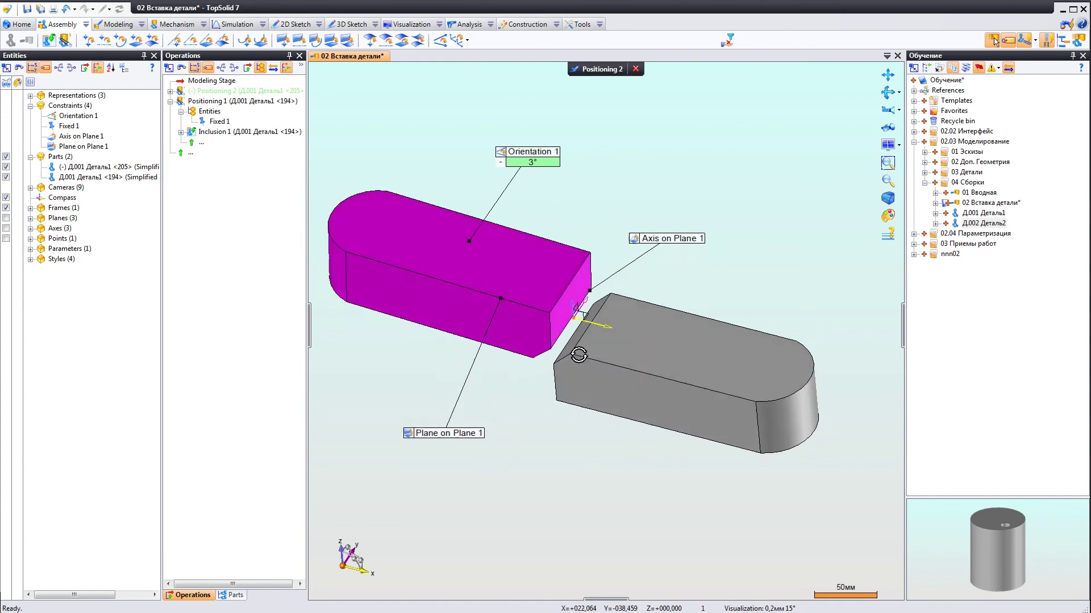
{"action": "scroll", "coordinate": [578, 355], "scroll_direction": "up", "scroll_amount": 3}
{"action": "scroll", "coordinate": [487, 326], "scroll_direction": "up", "scroll_amount": 1}
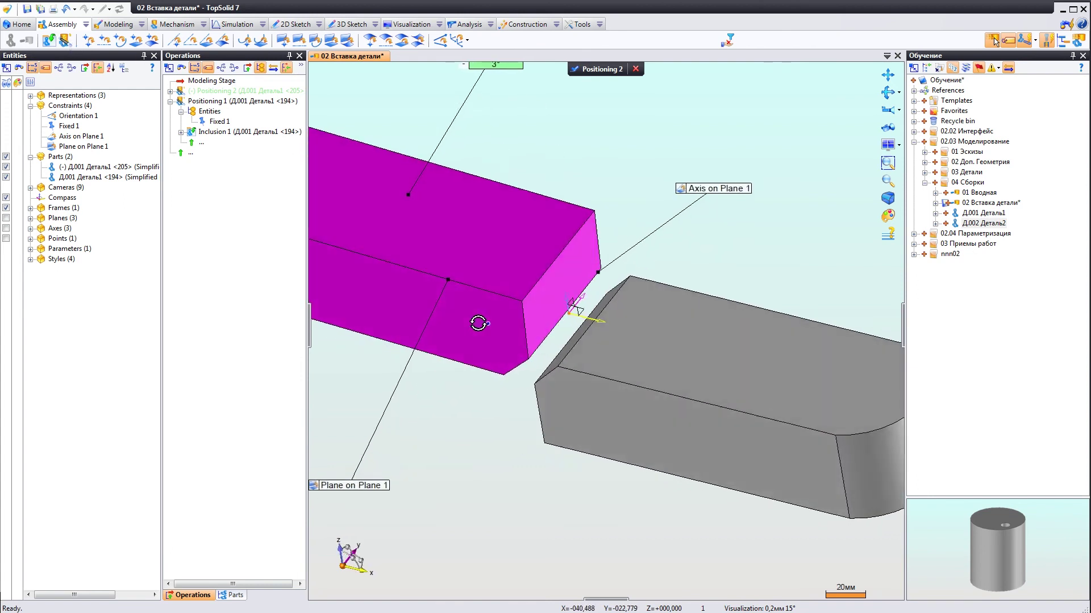
{"action": "middle_click_drag", "start_coordinate": [478, 323], "coordinate": [490, 330]}
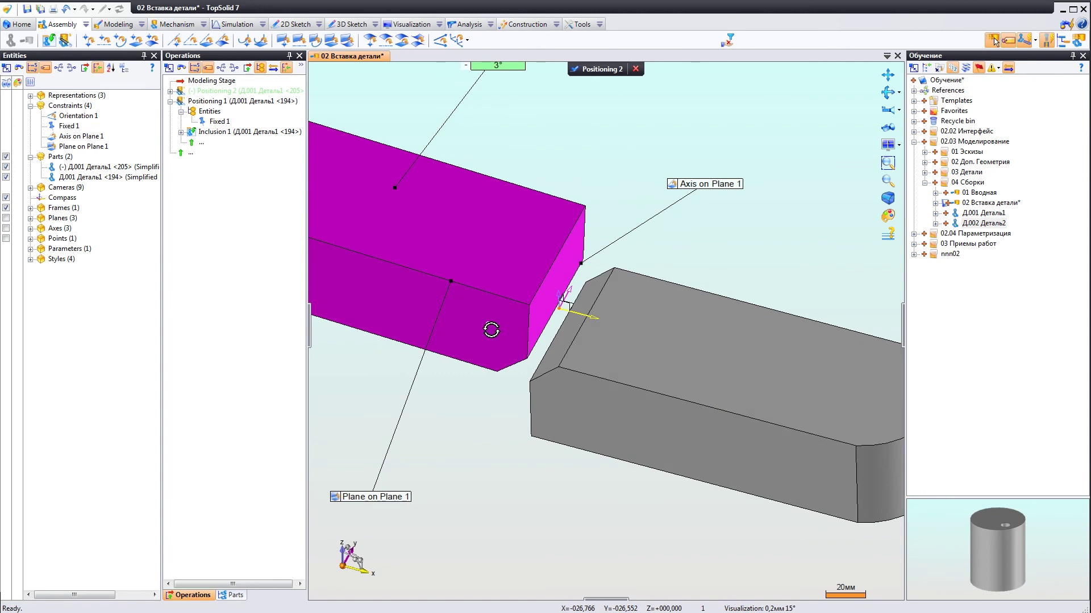
{"action": "scroll", "coordinate": [491, 329], "scroll_direction": "down", "scroll_amount": 1}
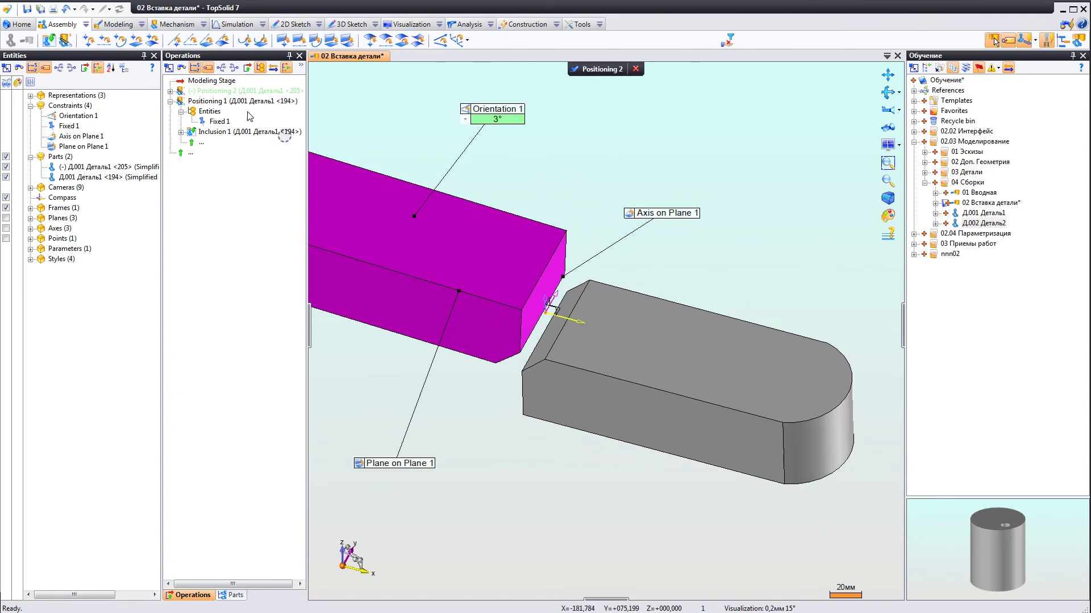
{"action": "left_click", "coordinate": [66, 39]}
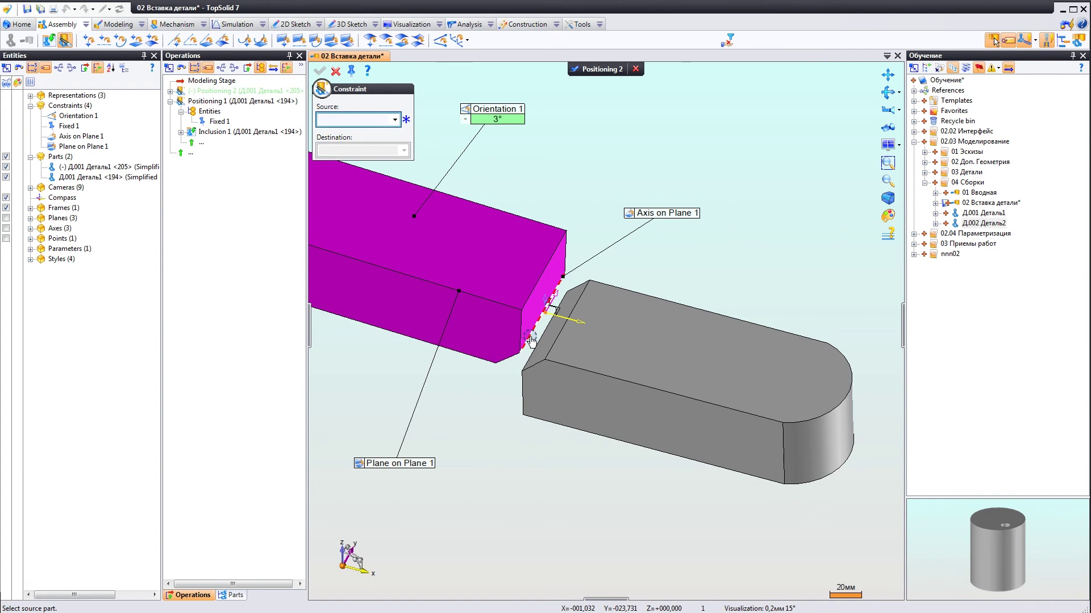
- Attach an edge of the upper bar to the lower bar's face as Axis on Plane 2
{"action": "left_click", "coordinate": [531, 341]}
{"action": "left_click", "coordinate": [543, 352]}
{"action": "scroll", "coordinate": [542, 349], "scroll_direction": "down", "scroll_amount": 2}
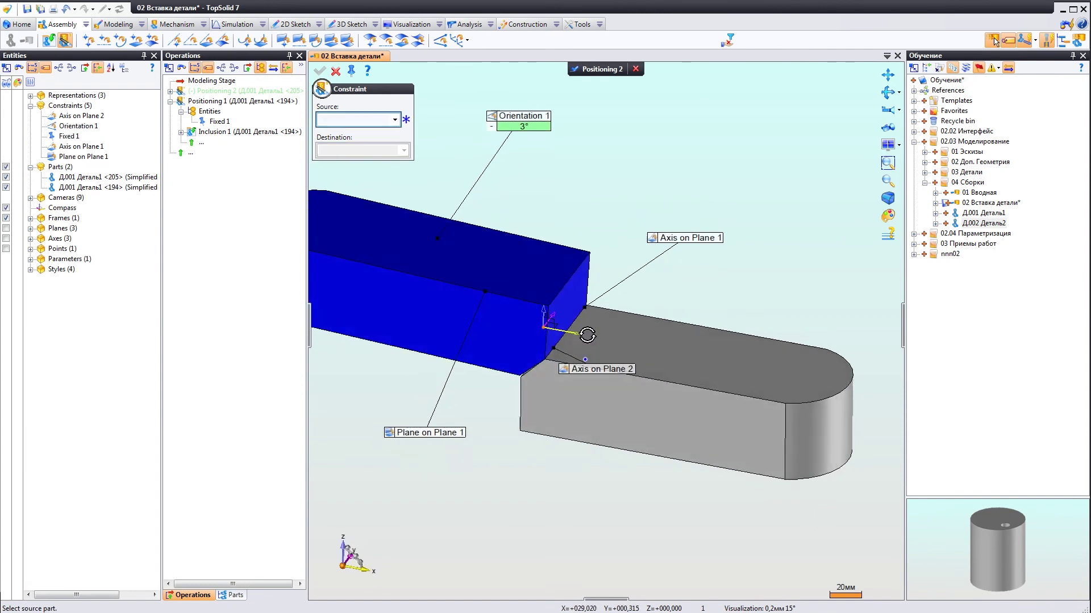
{"action": "scroll", "coordinate": [543, 341], "scroll_direction": "down", "scroll_amount": 2}
{"action": "scroll", "coordinate": [544, 334], "scroll_direction": "down", "scroll_amount": 2}
{"action": "scroll", "coordinate": [534, 323], "scroll_direction": "up", "scroll_amount": 1}
{"action": "scroll", "coordinate": [526, 318], "scroll_direction": "up", "scroll_amount": 1}
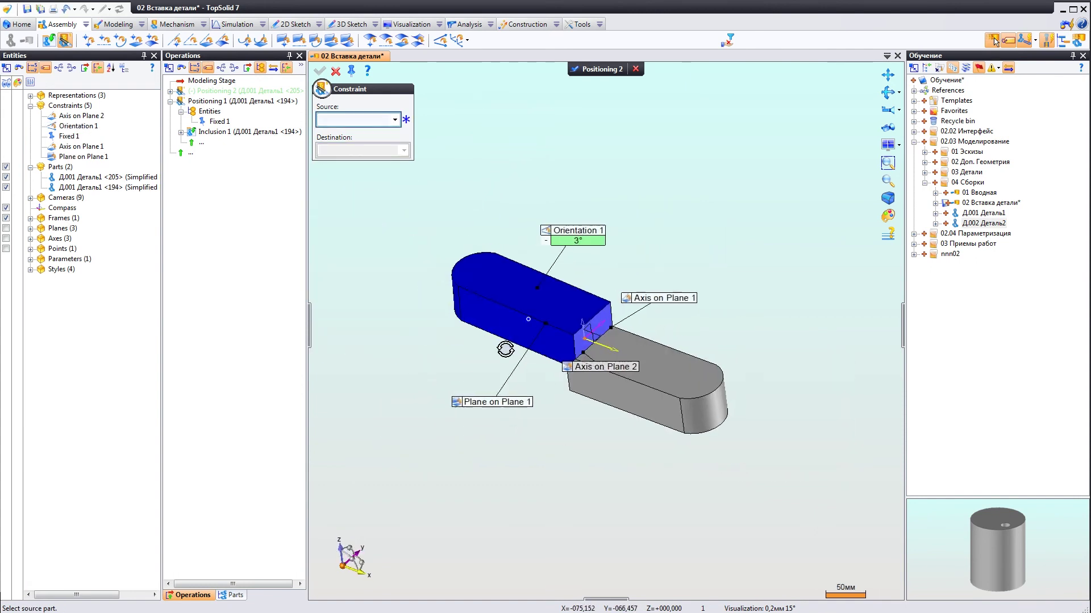
{"action": "scroll", "coordinate": [526, 319], "scroll_direction": "up", "scroll_amount": 1}
- Change the Orientation 1 angle to 22° and inspect the tilted blue bar
{"action": "double_click", "coordinate": [582, 203]}
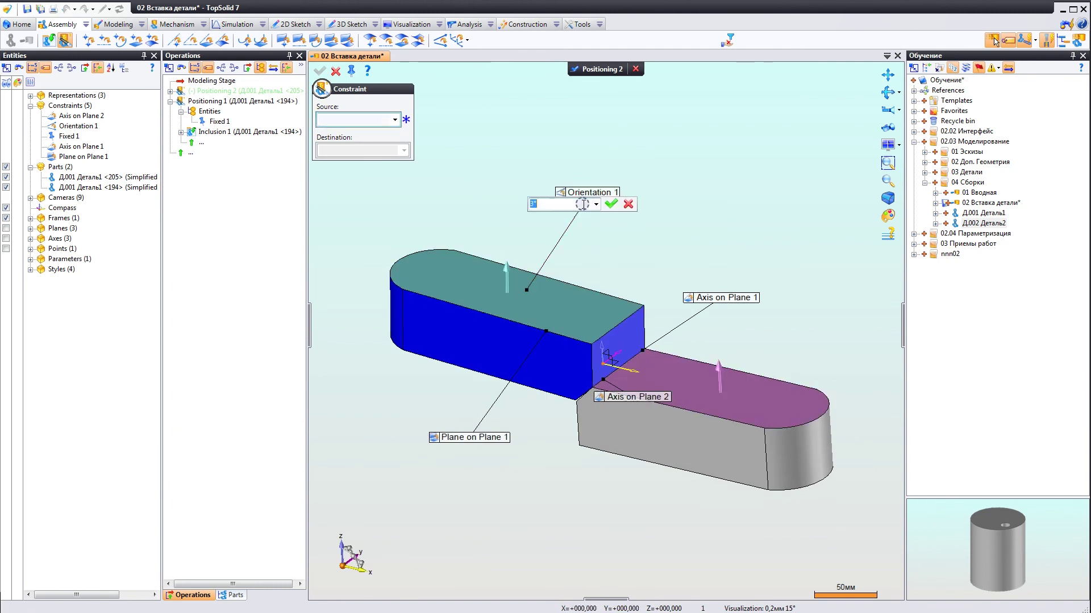
{"action": "type", "text": "22"}
{"action": "key", "text": "Return"}
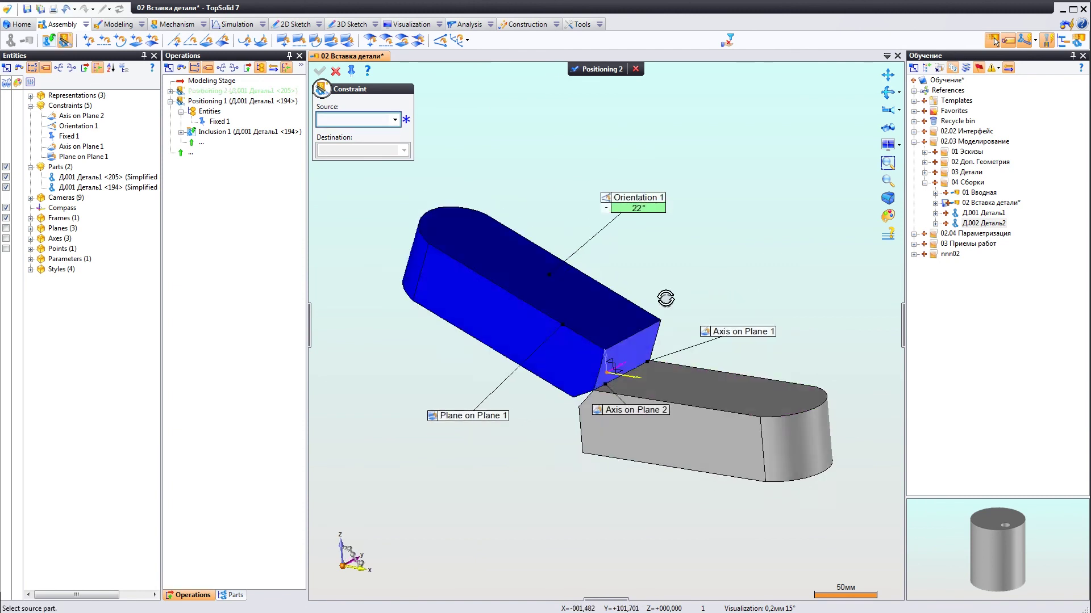
{"action": "left_click_drag", "start_coordinate": [658, 297], "coordinate": [646, 351]}
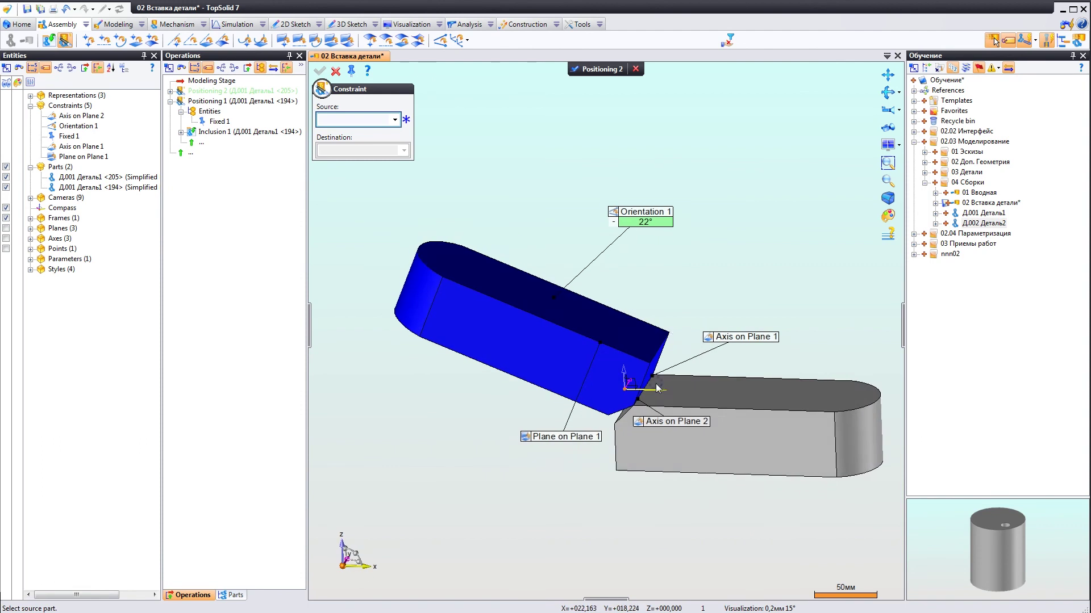
{"action": "scroll", "coordinate": [625, 412], "scroll_direction": "up", "scroll_amount": 5}
{"action": "scroll", "coordinate": [620, 411], "scroll_direction": "up", "scroll_amount": 2}
{"action": "scroll", "coordinate": [654, 454], "scroll_direction": "down", "scroll_amount": 1}
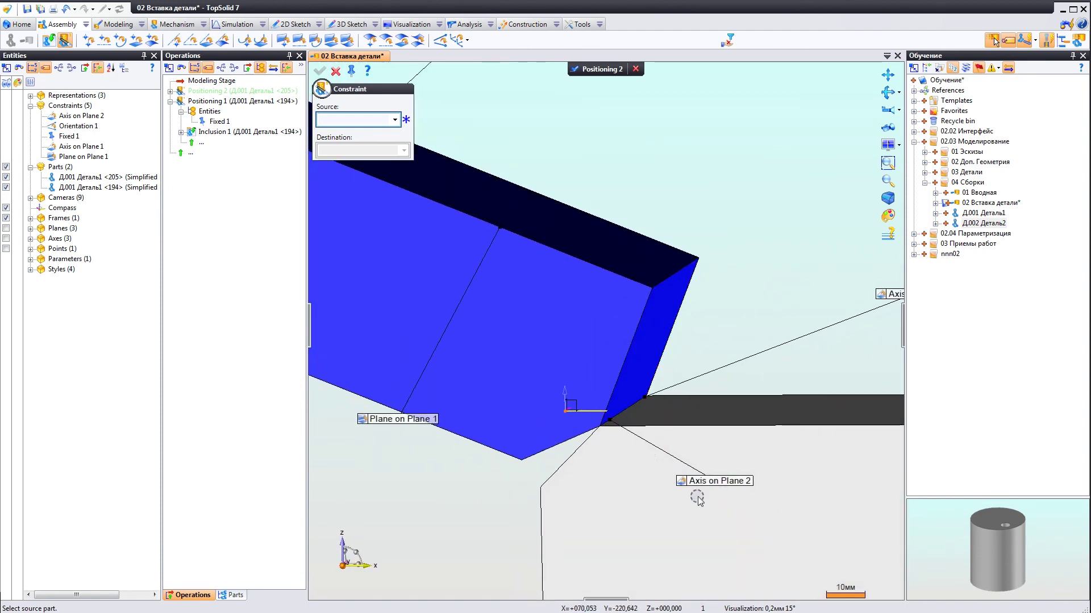
{"action": "scroll", "coordinate": [680, 477], "scroll_direction": "down", "scroll_amount": 2}
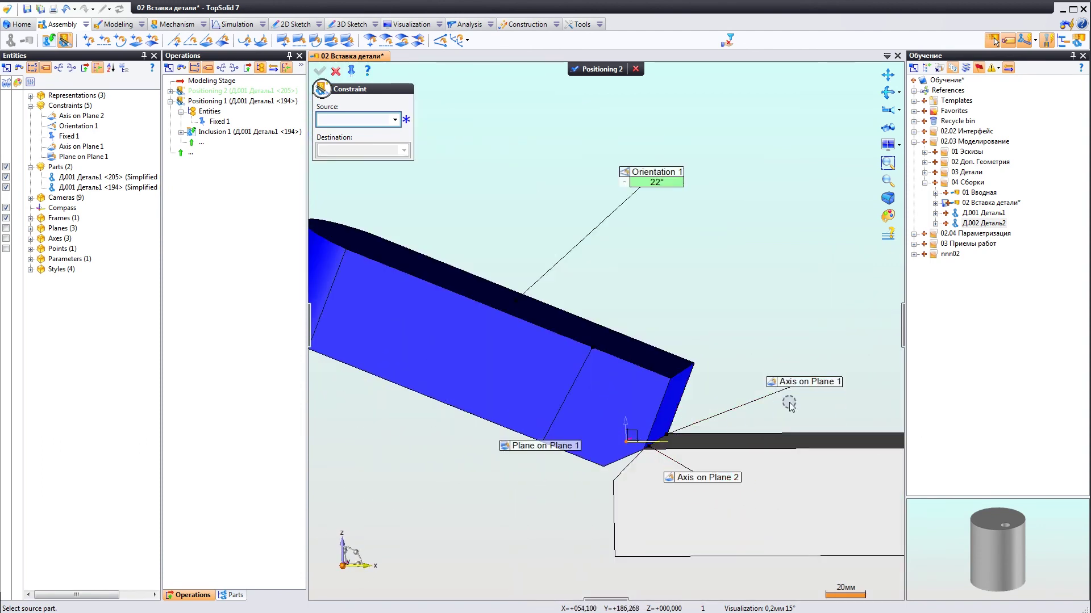
{"action": "middle_click_drag", "start_coordinate": [706, 471], "coordinate": [672, 480]}
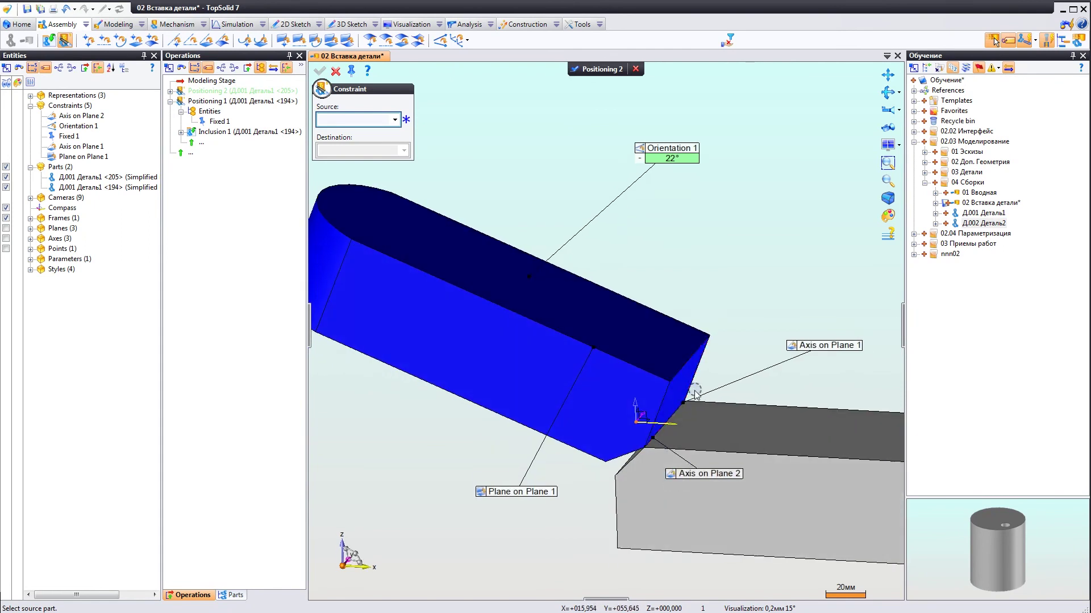
{"action": "mouse_move", "coordinate": [690, 439]}
{"action": "middle_mouse_down"}
{"action": "mouse_move", "coordinate": [642, 459]}
{"action": "mouse_move", "coordinate": [657, 463]}
{"action": "middle_mouse_up"}
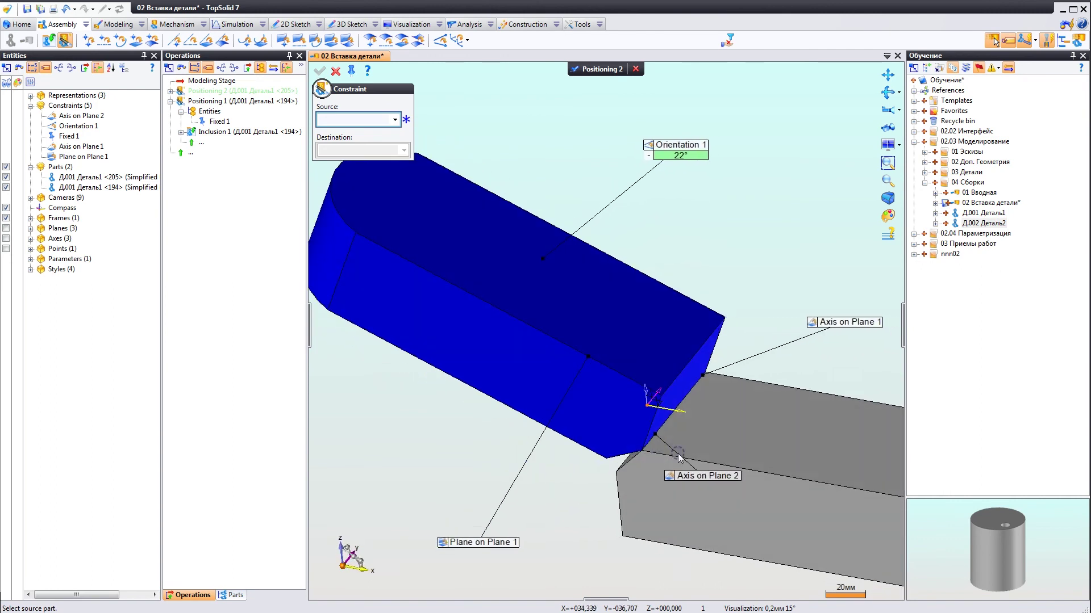
{"action": "scroll", "coordinate": [679, 458], "scroll_direction": "down", "scroll_amount": 3}
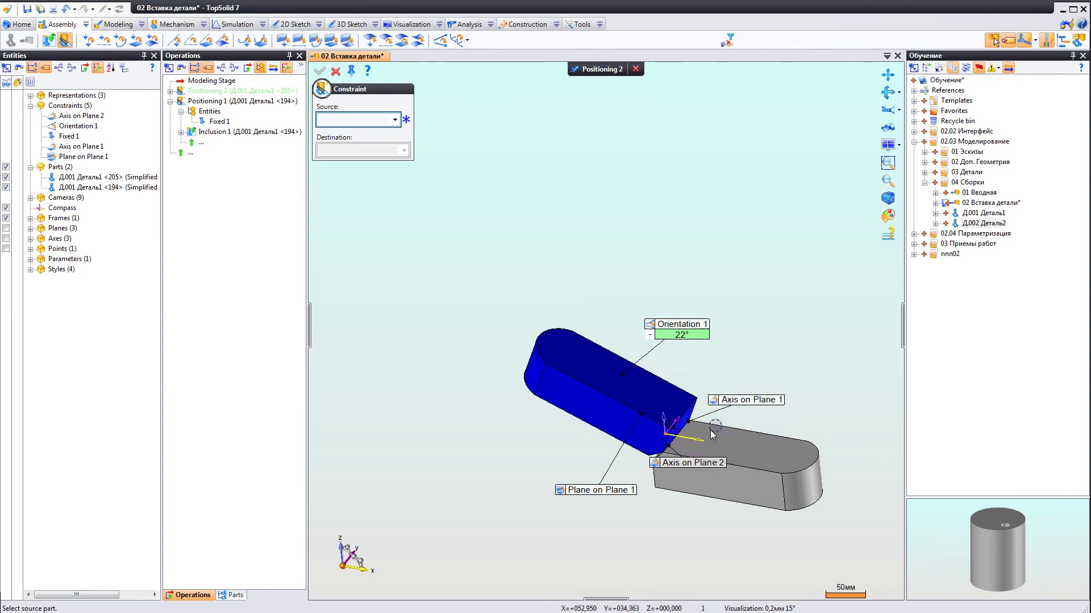
- Delete both Axis on Plane constraints and drag the freed upper bar away from the lower bar
{"action": "left_click", "coordinate": [337, 72]}
{"action": "left_click", "coordinate": [684, 466]}
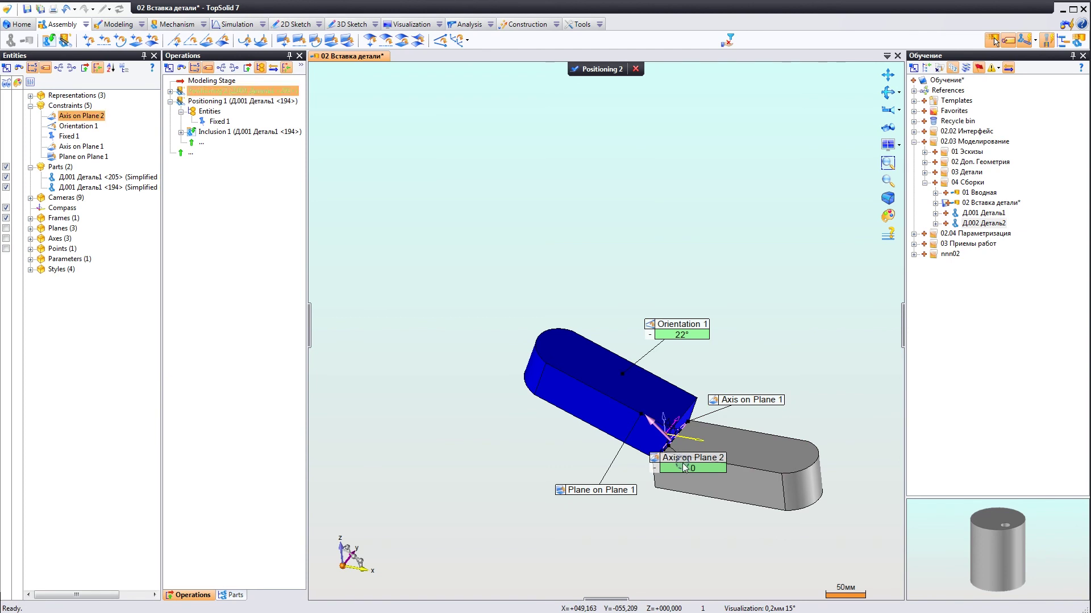
{"action": "left_click_drag", "start_coordinate": [684, 405], "coordinate": [631, 383]}
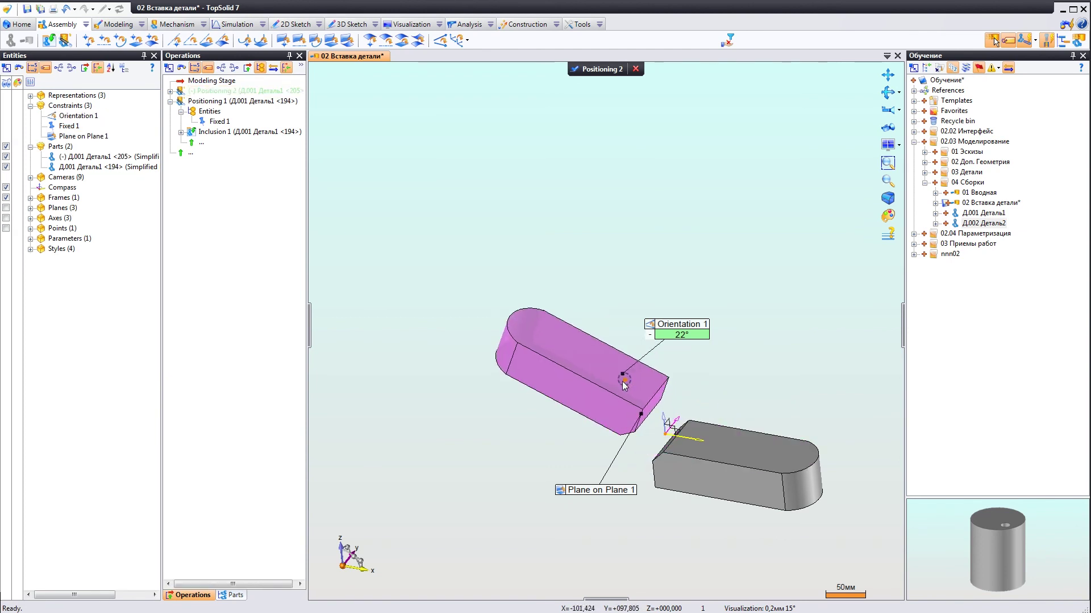
{"action": "scroll", "coordinate": [667, 452], "scroll_direction": "up", "scroll_amount": 1}
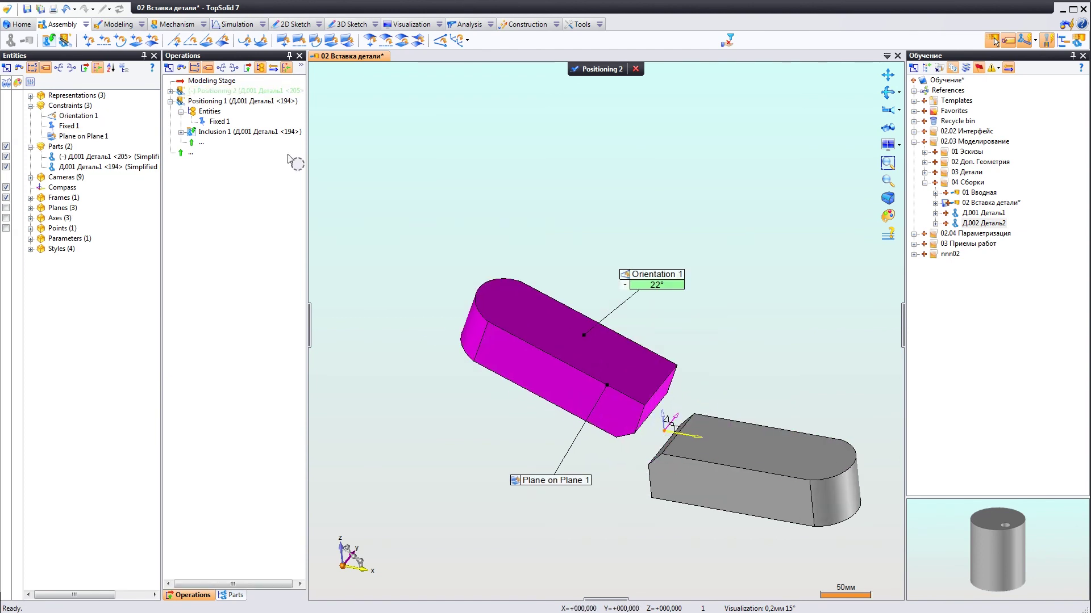
{"action": "left_click", "coordinate": [64, 40]}
- Join the upper bar's bottom edge to the lower bar's end edge with Axis on Axis 1
{"action": "scroll", "coordinate": [665, 442], "scroll_direction": "up", "scroll_amount": 3}
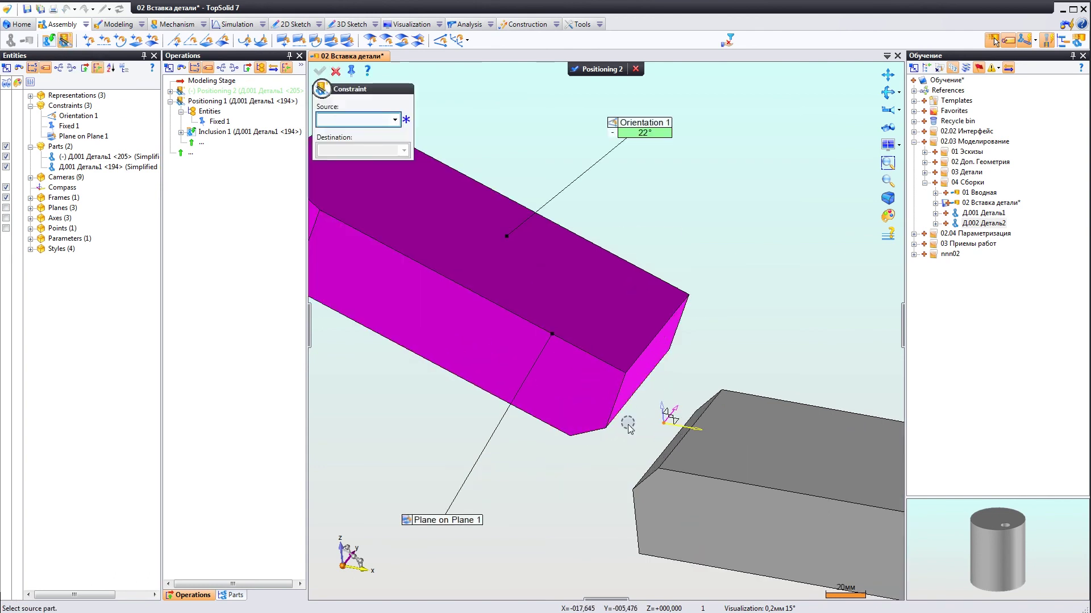
{"action": "middle_click_drag", "start_coordinate": [626, 419], "coordinate": [618, 397]}
{"action": "left_click", "coordinate": [636, 450]}
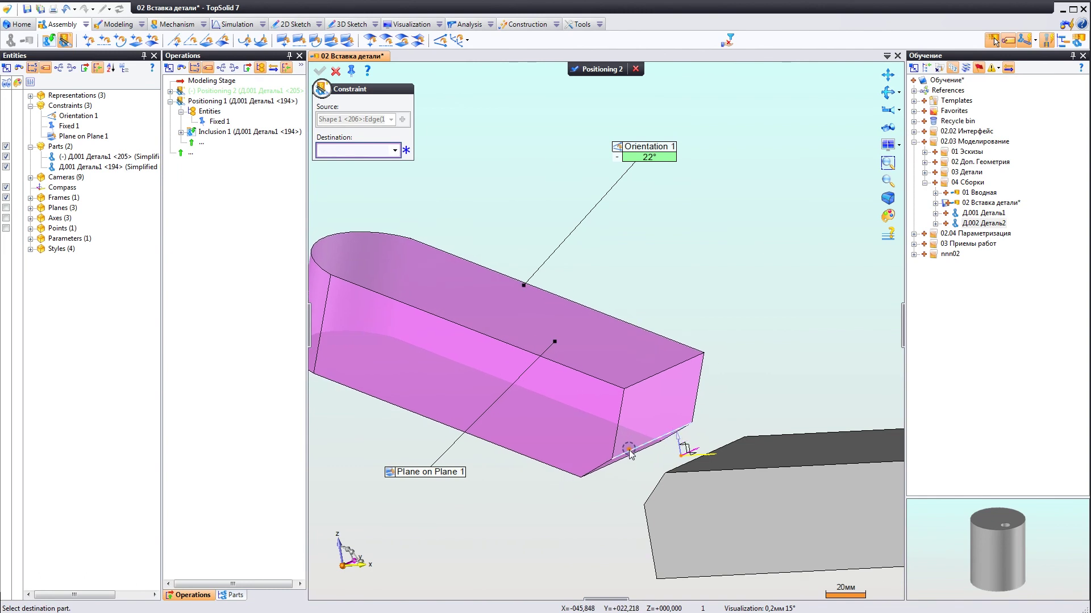
{"action": "middle_click_drag", "start_coordinate": [639, 452], "coordinate": [667, 436]}
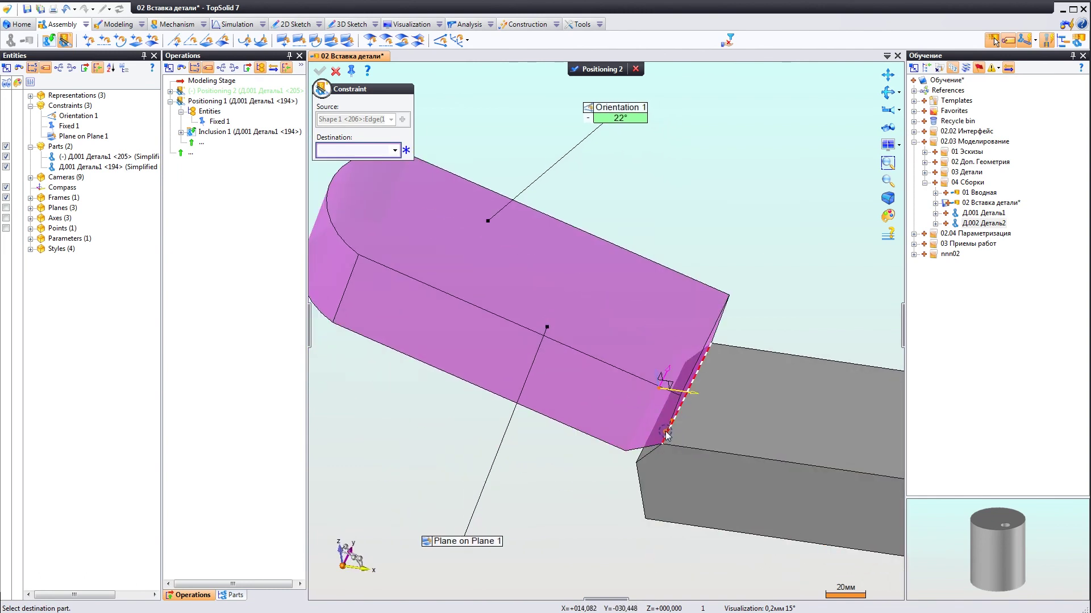
{"action": "left_click", "coordinate": [666, 435]}
{"action": "mouse_move", "coordinate": [741, 480]}
{"action": "left_mouse_down"}
{"action": "mouse_move", "coordinate": [733, 550]}
{"action": "mouse_move", "coordinate": [746, 571]}
{"action": "left_mouse_up"}
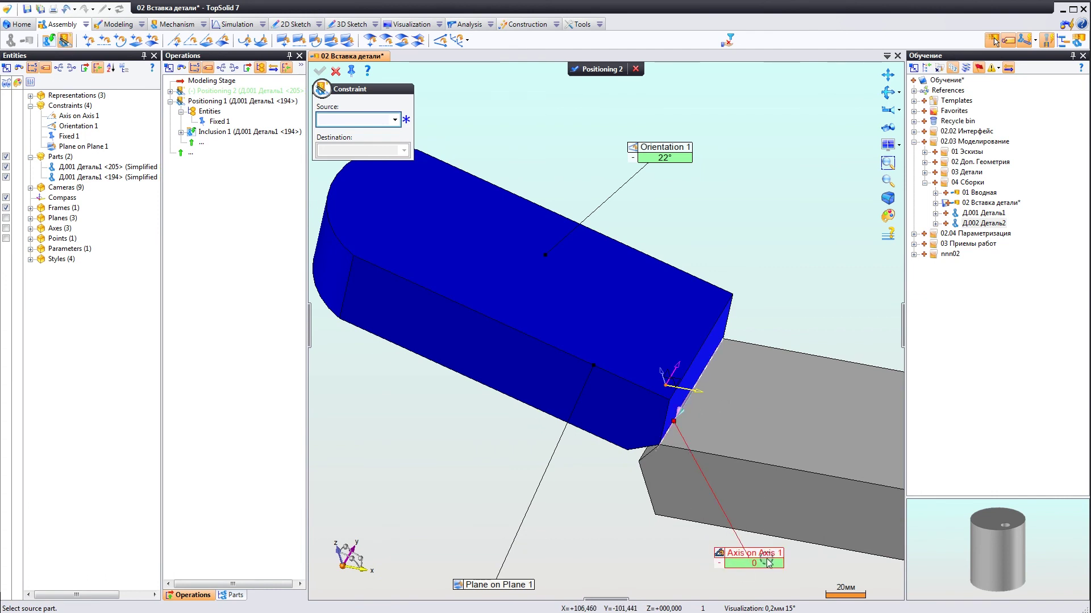
{"action": "scroll", "coordinate": [685, 511], "scroll_direction": "down", "scroll_amount": 5}
{"action": "mouse_move", "coordinate": [685, 512]}
{"action": "middle_mouse_down"}
{"action": "mouse_move", "coordinate": [666, 466]}
{"action": "mouse_move", "coordinate": [638, 506]}
{"action": "mouse_move", "coordinate": [653, 477]}
{"action": "middle_mouse_up"}
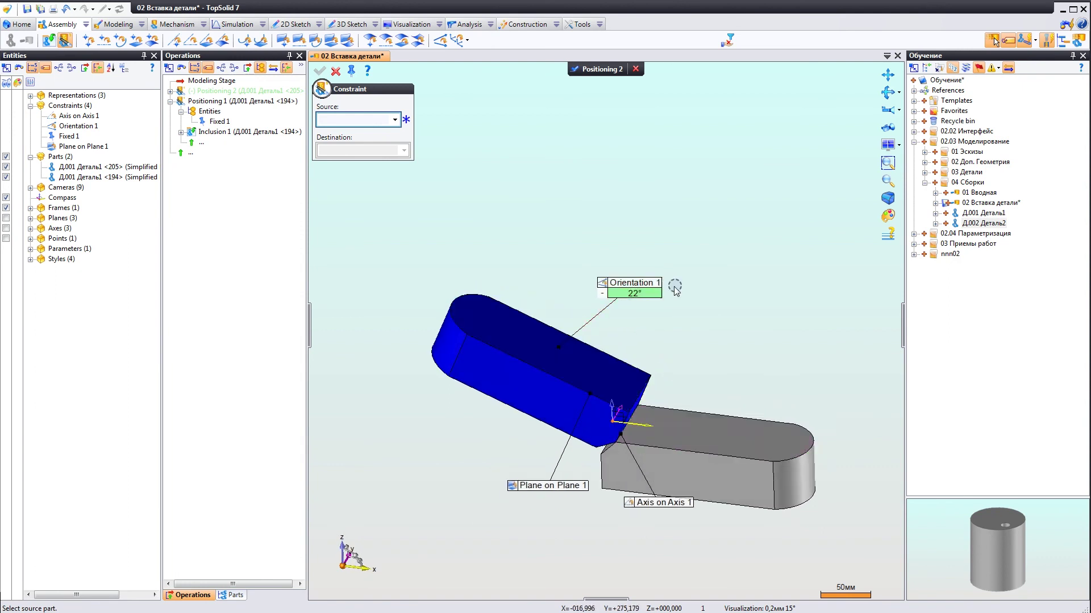
- Set Orientation 1 to 0°, then to 90°, so the upper bar forms an L-joint with the lower bar
{"action": "left_click", "coordinate": [624, 293]}
{"action": "key", "text": "Return"}
{"action": "mouse_move", "coordinate": [628, 333]}
{"action": "middle_mouse_down"}
{"action": "mouse_move", "coordinate": [653, 415]}
{"action": "mouse_move", "coordinate": [646, 442]}
{"action": "mouse_move", "coordinate": [581, 323]}
{"action": "middle_mouse_up"}
{"action": "left_click", "coordinate": [587, 289]}
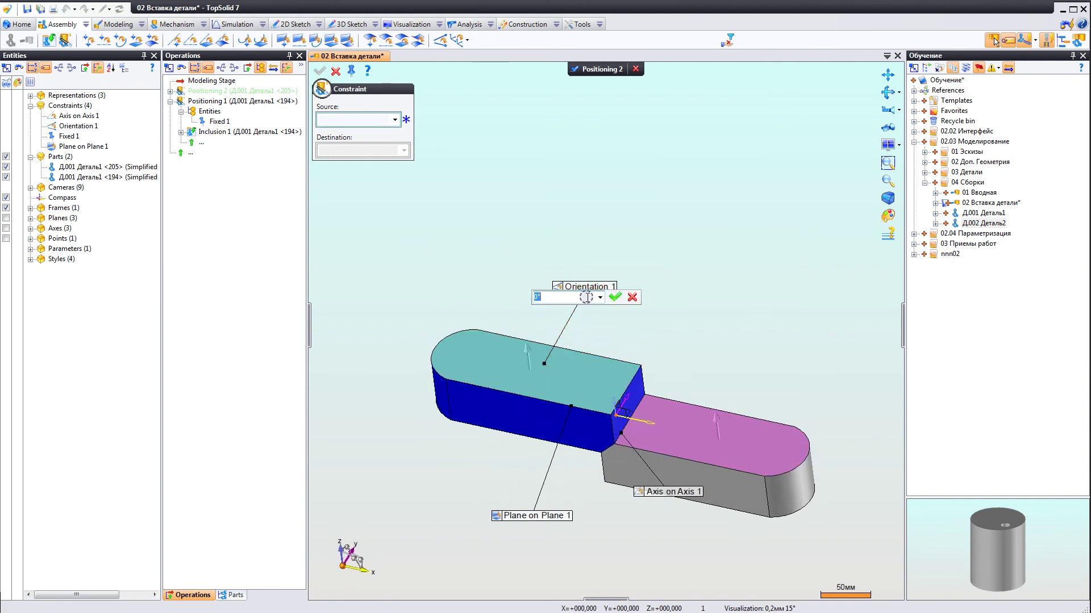
{"action": "type", "text": "90"}
{"action": "key", "text": "Return"}
{"action": "mouse_move", "coordinate": [587, 289]}
{"action": "middle_mouse_down"}
{"action": "mouse_move", "coordinate": [682, 370]}
{"action": "mouse_move", "coordinate": [653, 382]}
{"action": "mouse_move", "coordinate": [663, 397]}
{"action": "mouse_move", "coordinate": [647, 347]}
{"action": "mouse_move", "coordinate": [654, 378]}
{"action": "mouse_move", "coordinate": [684, 394]}
{"action": "mouse_move", "coordinate": [662, 434]}
{"action": "middle_mouse_up"}
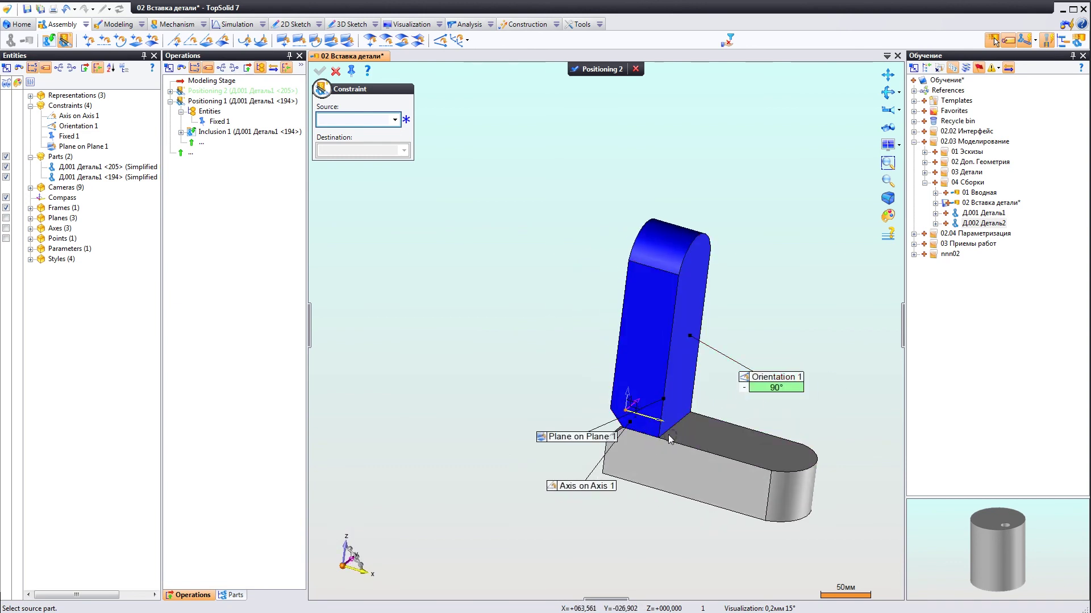
{"action": "mouse_move", "coordinate": [659, 442]}
{"action": "middle_mouse_down"}
{"action": "mouse_move", "coordinate": [628, 414]}
{"action": "mouse_move", "coordinate": [647, 447]}
{"action": "mouse_move", "coordinate": [639, 442]}
{"action": "middle_mouse_up"}
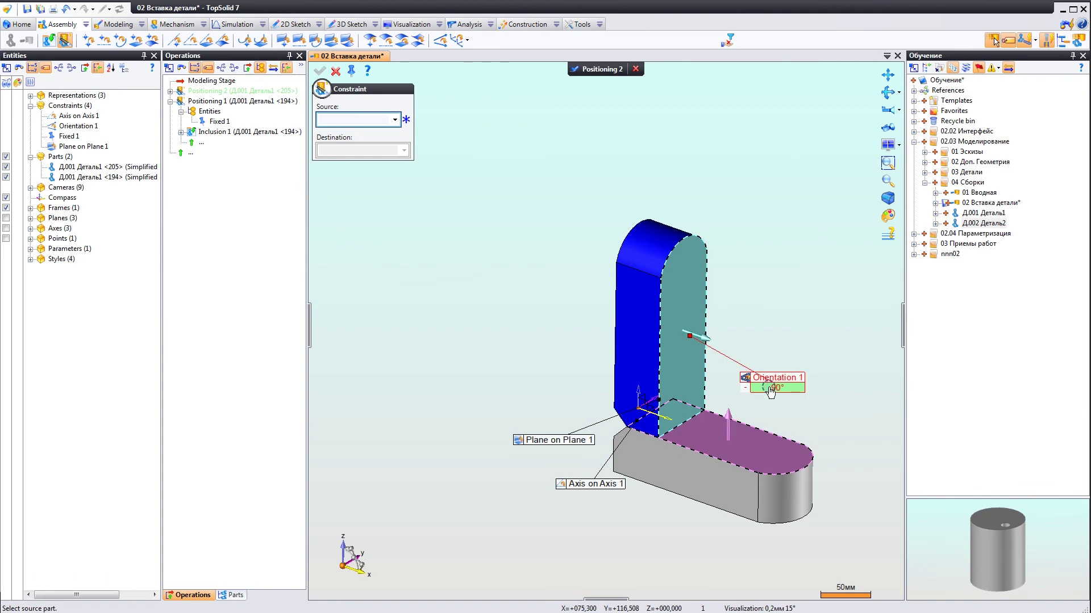
{"action": "mouse_move", "coordinate": [765, 414]}
{"action": "middle_mouse_down"}
{"action": "mouse_move", "coordinate": [680, 450]}
{"action": "mouse_move", "coordinate": [677, 437]}
{"action": "middle_mouse_up"}
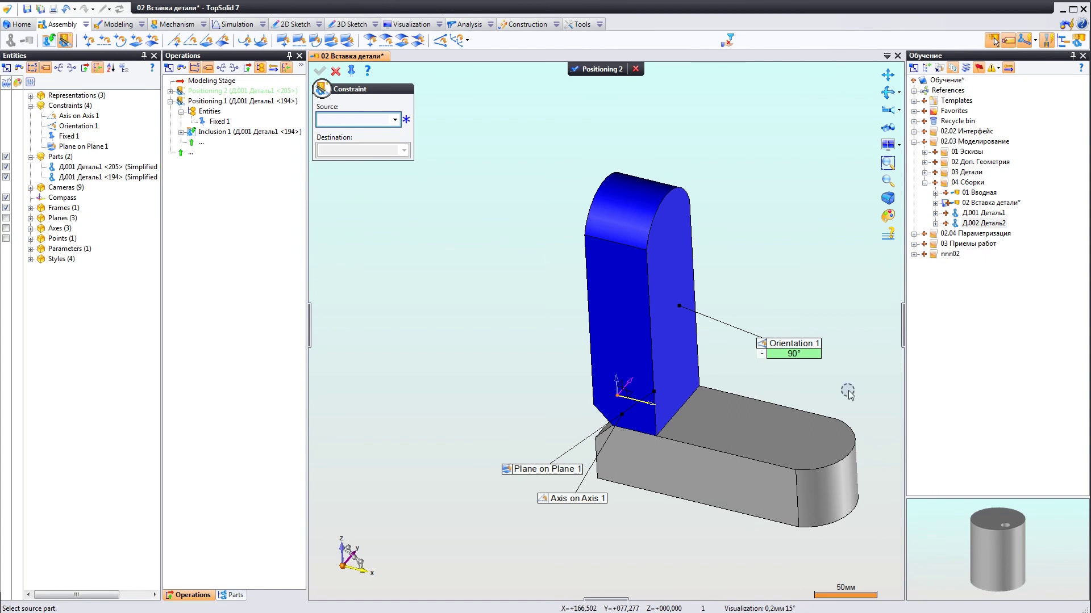
- Change the Orientation 1 angle so the second bar lies flat, and validate Positioning 2
{"action": "left_click", "coordinate": [336, 71]}
{"action": "double_click", "coordinate": [797, 354]}
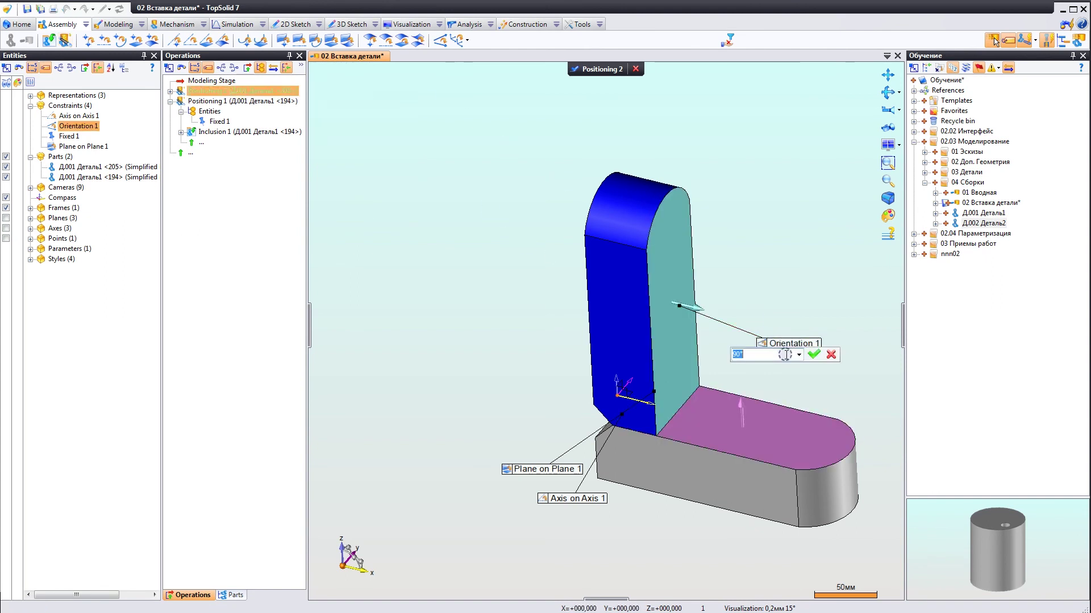
{"action": "left_click", "coordinate": [784, 355]}
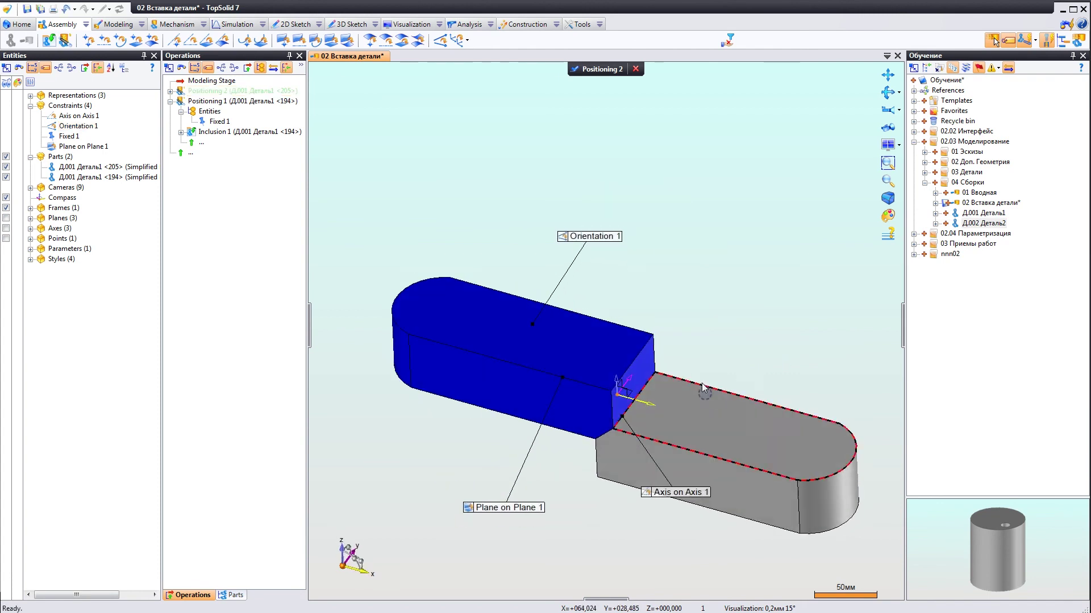
{"action": "left_click", "coordinate": [575, 69]}
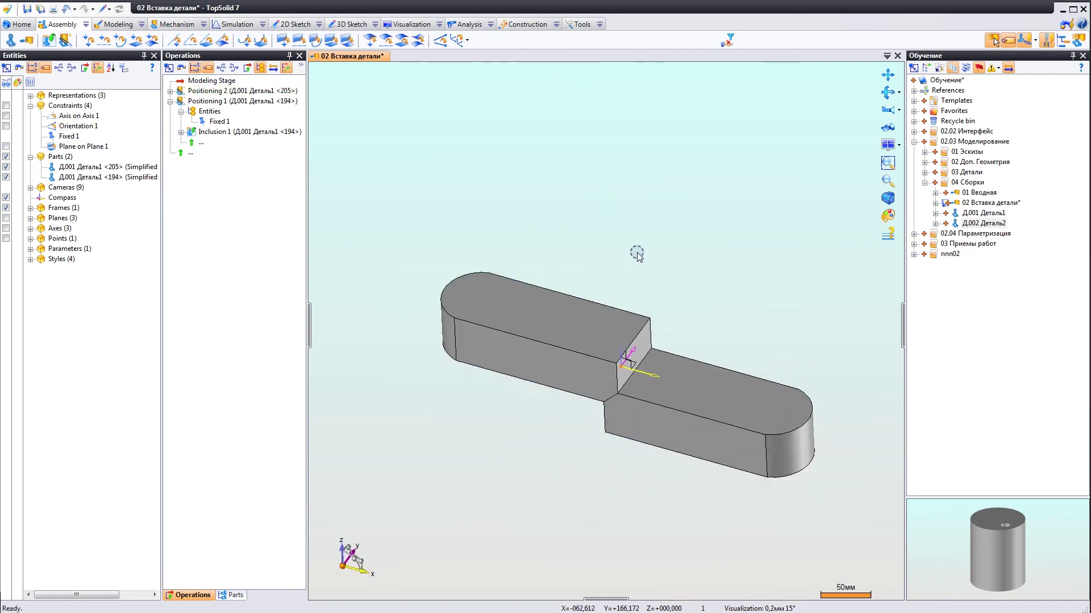
- Deactivate the Fixed 1 constraint and switch to the top view
{"action": "middle_click_drag", "start_coordinate": [595, 139], "coordinate": [681, 322]}
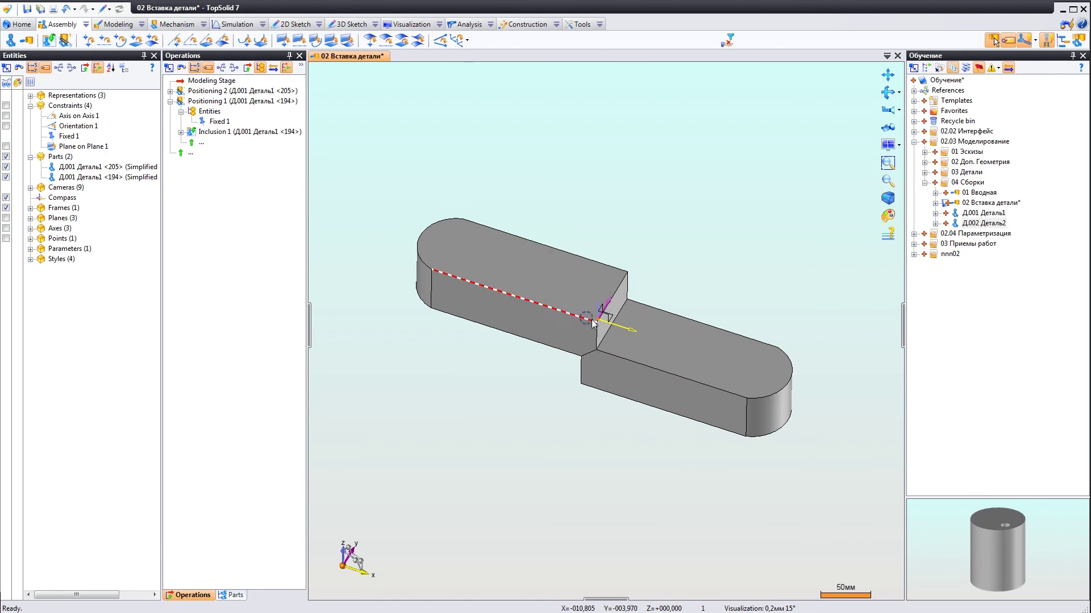
{"action": "right_click", "coordinate": [229, 122]}
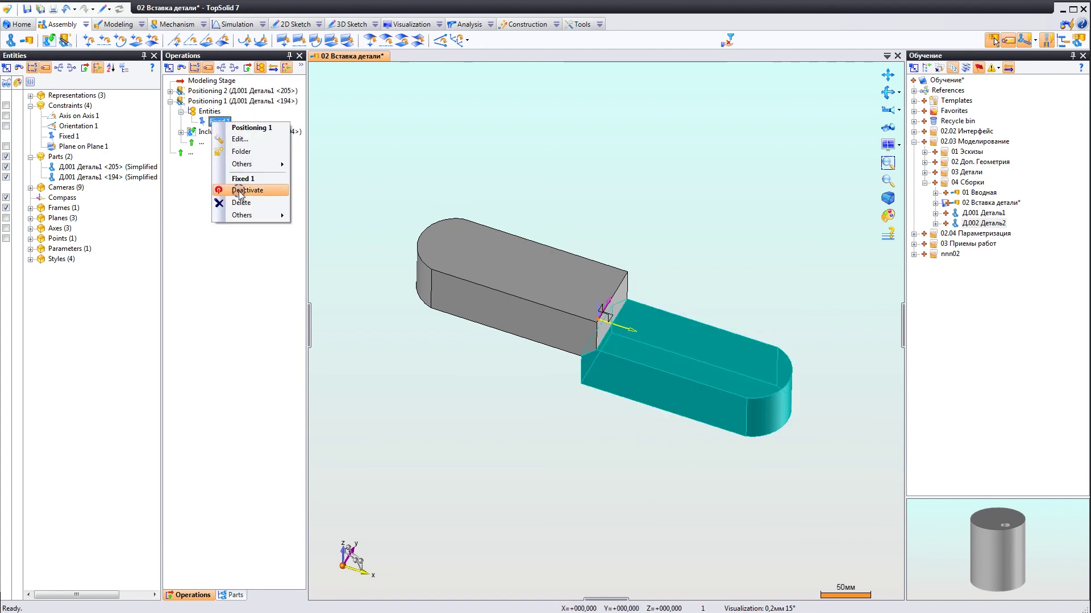
{"action": "left_click", "coordinate": [240, 191]}
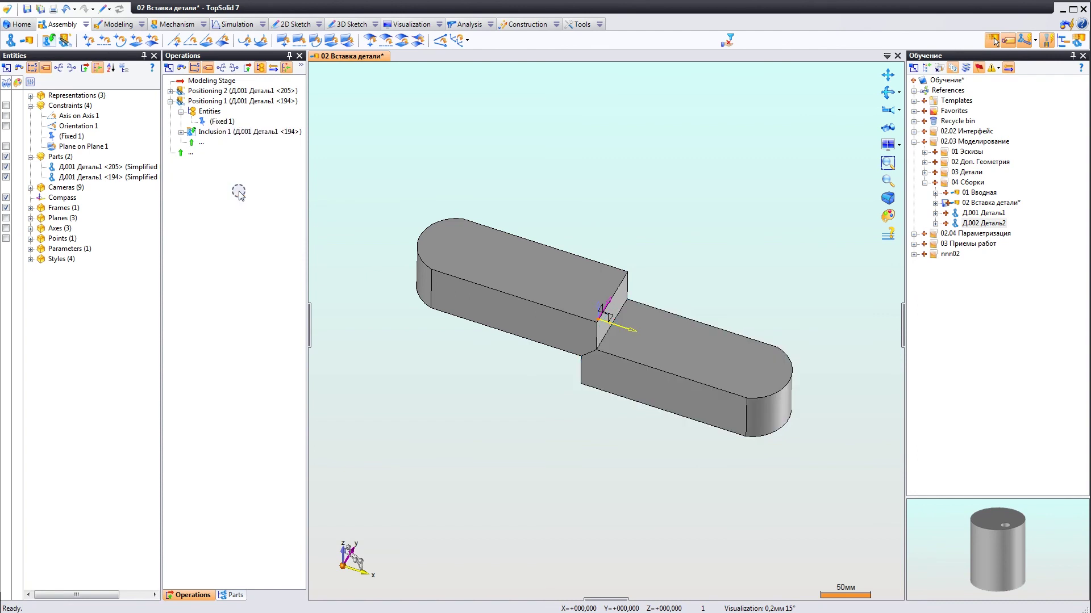
{"action": "key", "text": "F2"}
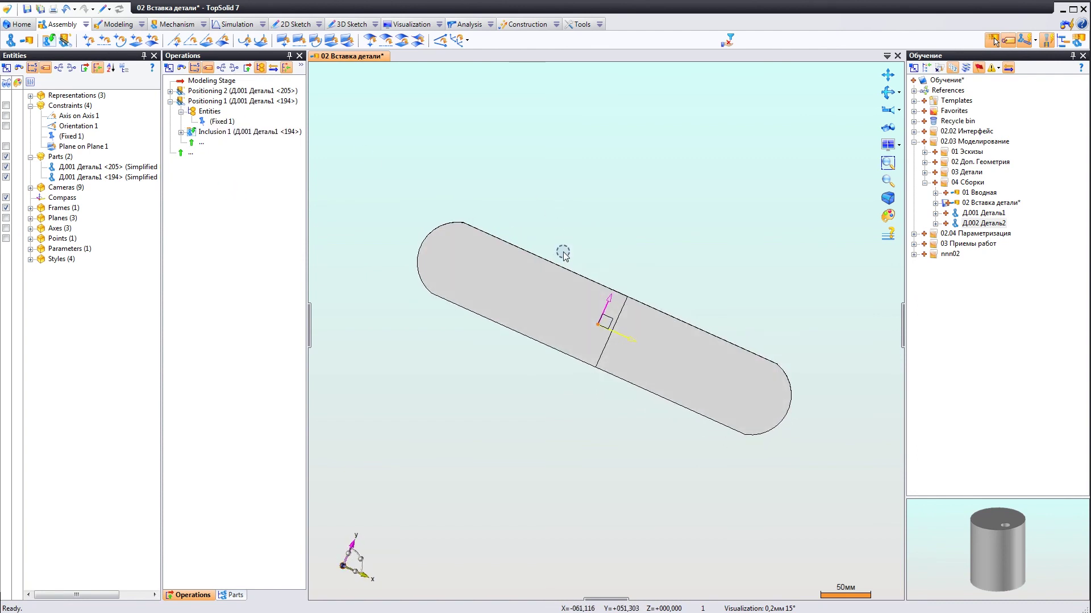
- Drag the joined bars around and shift them away from the origin
{"action": "mouse_move", "coordinate": [535, 310]}
{"action": "left_mouse_down"}
{"action": "mouse_move", "coordinate": [490, 248]}
{"action": "mouse_move", "coordinate": [487, 260]}
{"action": "mouse_move", "coordinate": [528, 192]}
{"action": "left_mouse_up"}
{"action": "left_click_drag", "start_coordinate": [474, 255], "coordinate": [475, 190]}
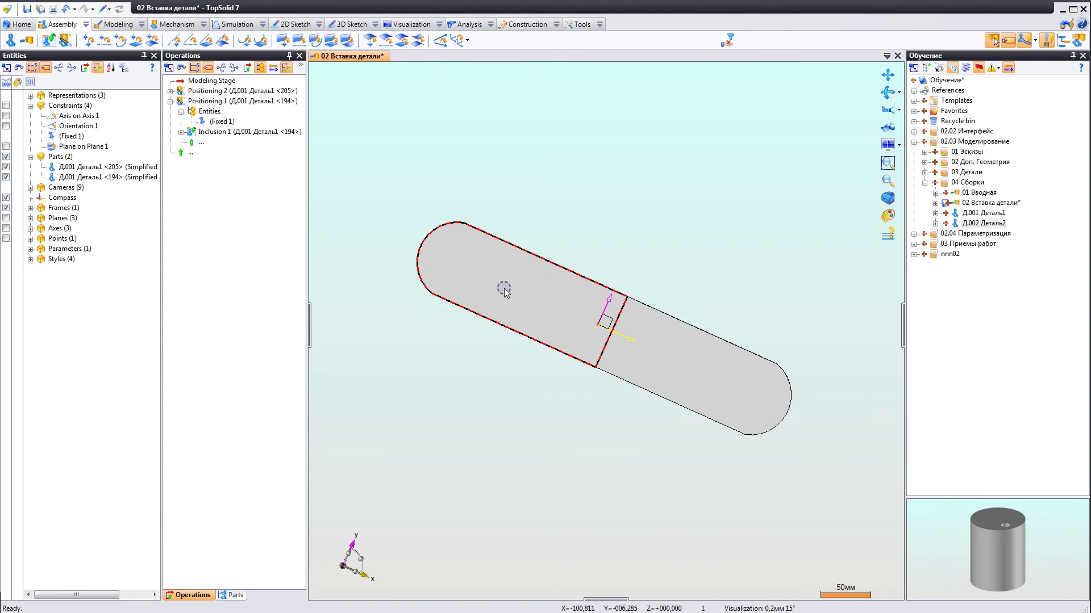
{"action": "mouse_move", "coordinate": [634, 348]}
{"action": "left_mouse_down"}
{"action": "mouse_move", "coordinate": [744, 314]}
{"action": "mouse_move", "coordinate": [604, 283]}
{"action": "mouse_move", "coordinate": [574, 244]}
{"action": "left_mouse_up"}
{"action": "mouse_move", "coordinate": [560, 297]}
{"action": "middle_mouse_down"}
{"action": "mouse_move", "coordinate": [567, 237]}
{"action": "mouse_move", "coordinate": [568, 261]}
{"action": "middle_mouse_up"}
{"action": "left_click", "coordinate": [558, 327]}
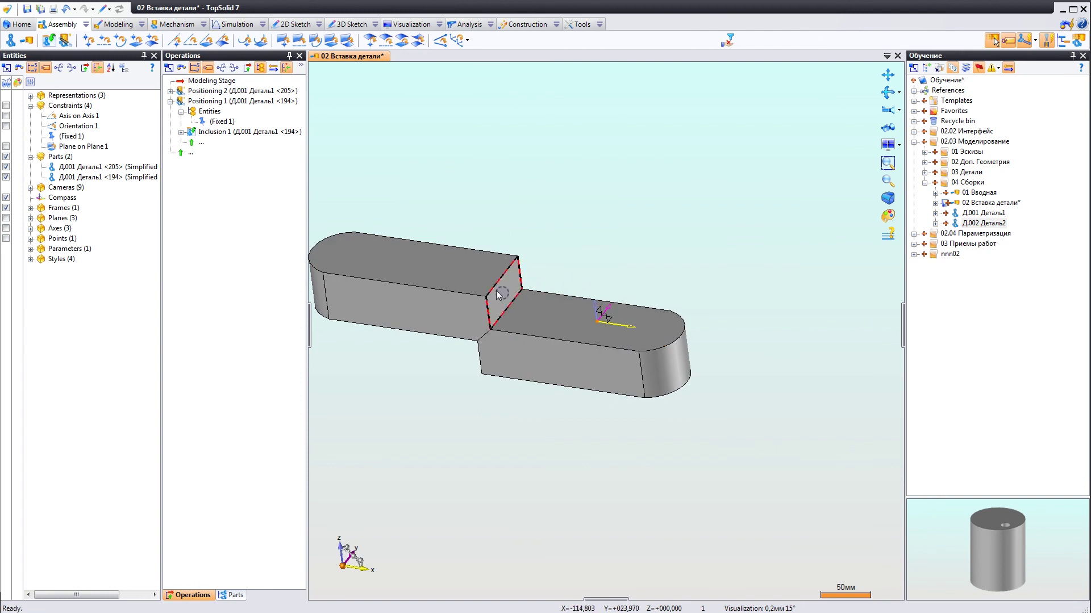
{"action": "left_click", "coordinate": [407, 311]}
{"action": "mouse_move", "coordinate": [558, 304]}
{"action": "middle_mouse_down"}
{"action": "mouse_move", "coordinate": [540, 348]}
{"action": "mouse_move", "coordinate": [603, 417]}
{"action": "mouse_move", "coordinate": [654, 385]}
{"action": "mouse_move", "coordinate": [680, 329]}
{"action": "mouse_move", "coordinate": [680, 378]}
{"action": "middle_mouse_up"}
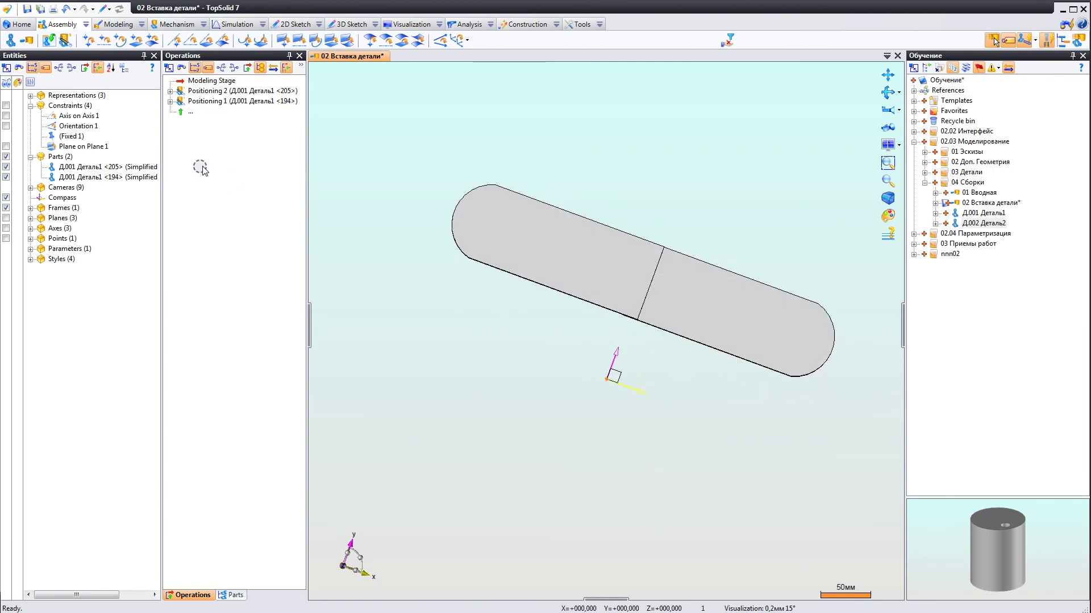
- Check which bar each positioning places and drag both bars together
{"action": "left_click", "coordinate": [204, 103]}
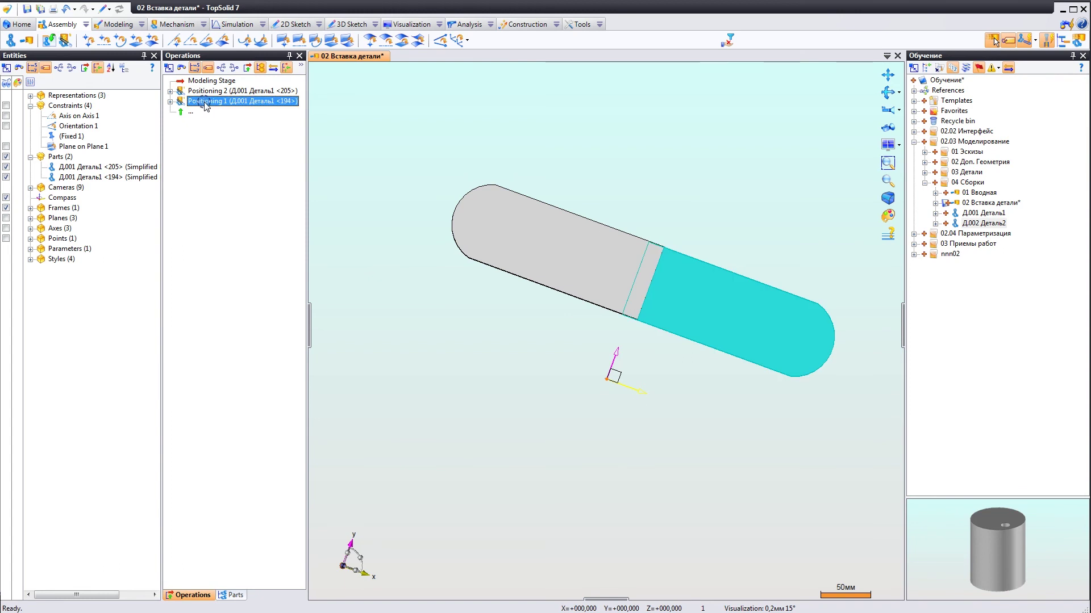
{"action": "left_click", "coordinate": [205, 93]}
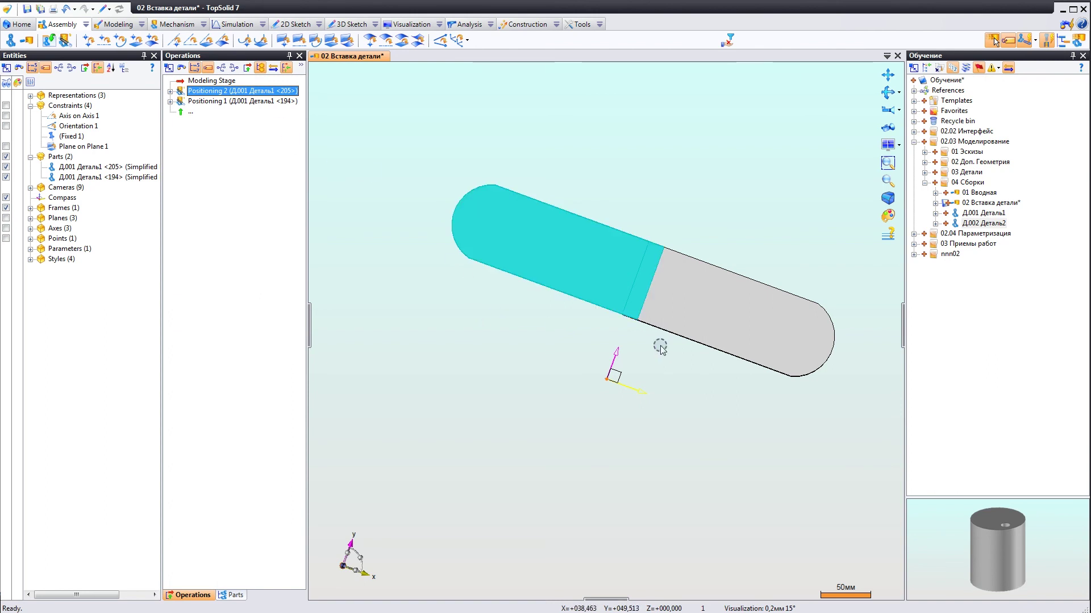
{"action": "mouse_move", "coordinate": [738, 317]}
{"action": "left_mouse_down"}
{"action": "mouse_move", "coordinate": [733, 417]}
{"action": "mouse_move", "coordinate": [660, 301]}
{"action": "mouse_move", "coordinate": [658, 404]}
{"action": "mouse_move", "coordinate": [654, 389]}
{"action": "left_mouse_up"}
{"action": "right_click", "coordinate": [654, 390]}
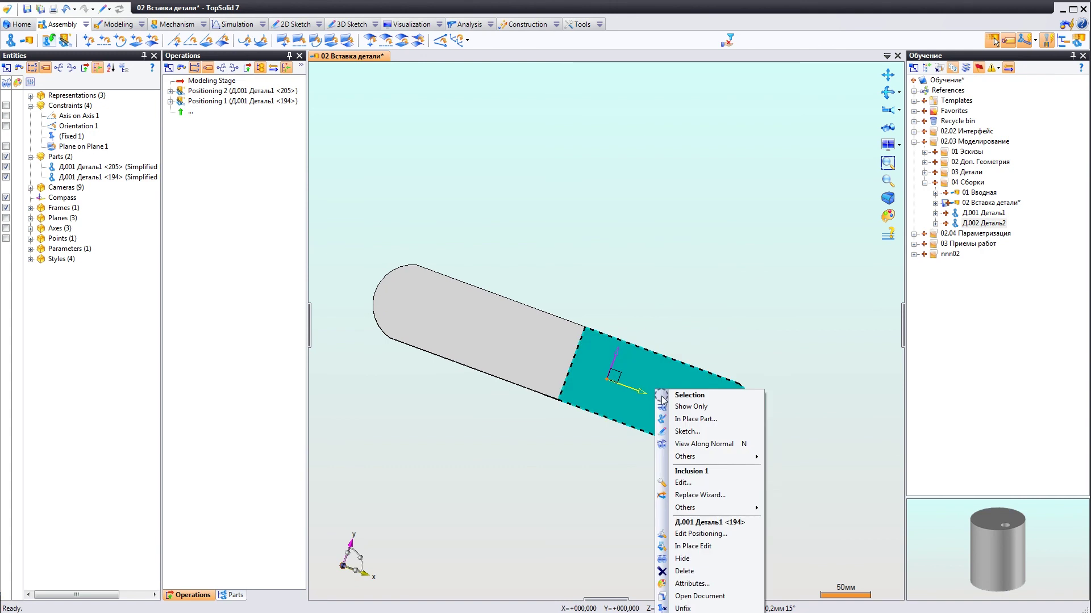
- Reactivate Fixed 1 under Positioning 1's entities and orbit the view back into 3D
{"action": "left_click", "coordinate": [170, 101]}
{"action": "left_click", "coordinate": [180, 111]}
{"action": "right_click", "coordinate": [215, 121]}
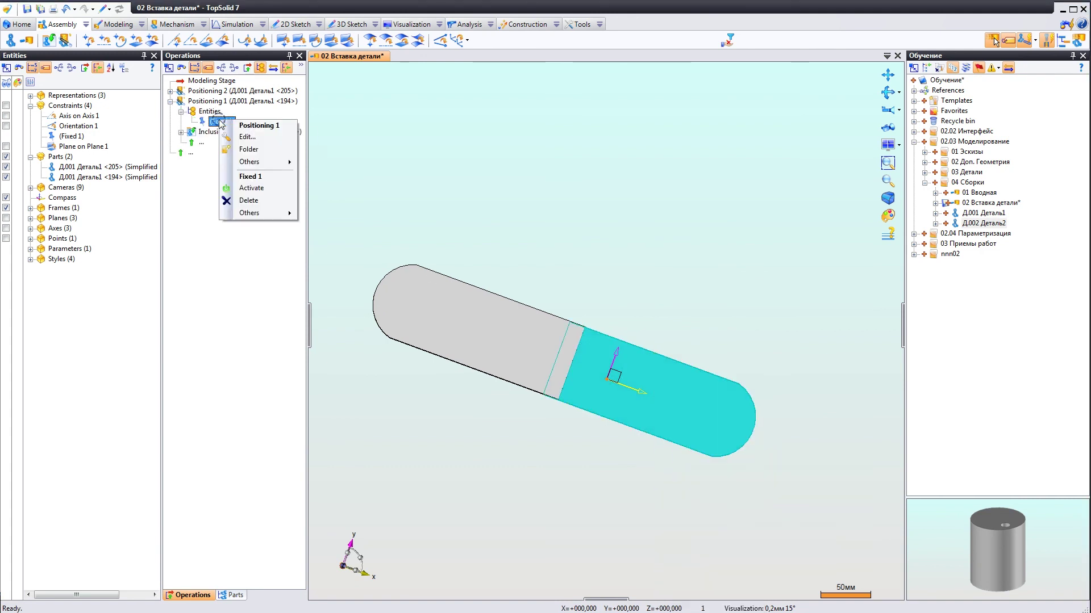
{"action": "left_click", "coordinate": [251, 187]}
{"action": "mouse_move", "coordinate": [550, 300]}
{"action": "middle_mouse_down"}
{"action": "mouse_move", "coordinate": [537, 343]}
{"action": "mouse_move", "coordinate": [560, 339]}
{"action": "mouse_move", "coordinate": [566, 352]}
{"action": "middle_mouse_up"}
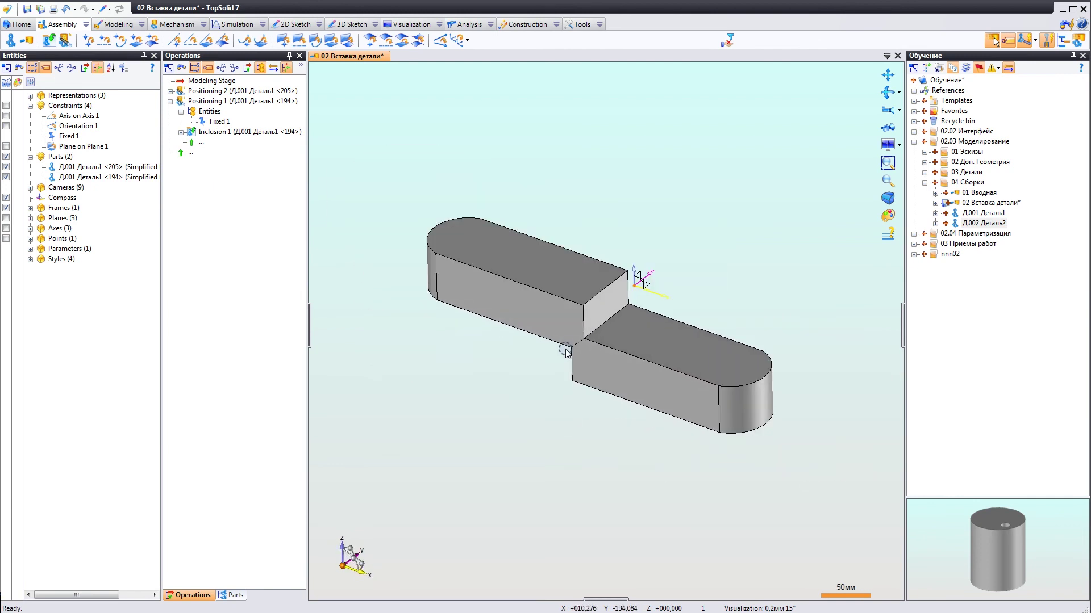
{"action": "mouse_move", "coordinate": [566, 352]}
{"action": "middle_mouse_down"}
{"action": "mouse_move", "coordinate": [511, 258]}
{"action": "mouse_move", "coordinate": [585, 343]}
{"action": "mouse_move", "coordinate": [565, 379]}
{"action": "mouse_move", "coordinate": [526, 377]}
{"action": "mouse_move", "coordinate": [569, 348]}
{"action": "mouse_move", "coordinate": [603, 369]}
{"action": "mouse_move", "coordinate": [595, 356]}
{"action": "middle_mouse_up"}
- Preview the parts and insert Д.002 Деталь2 into the assembly
{"action": "left_click", "coordinate": [983, 214]}
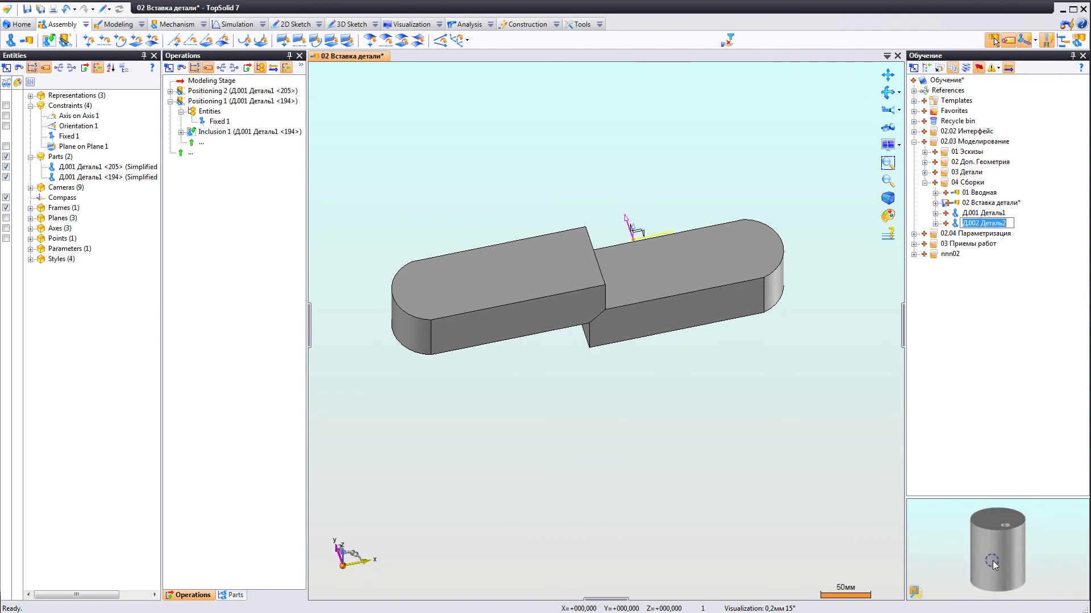
{"action": "left_click", "coordinate": [983, 224]}
{"action": "type", "text": "2"}
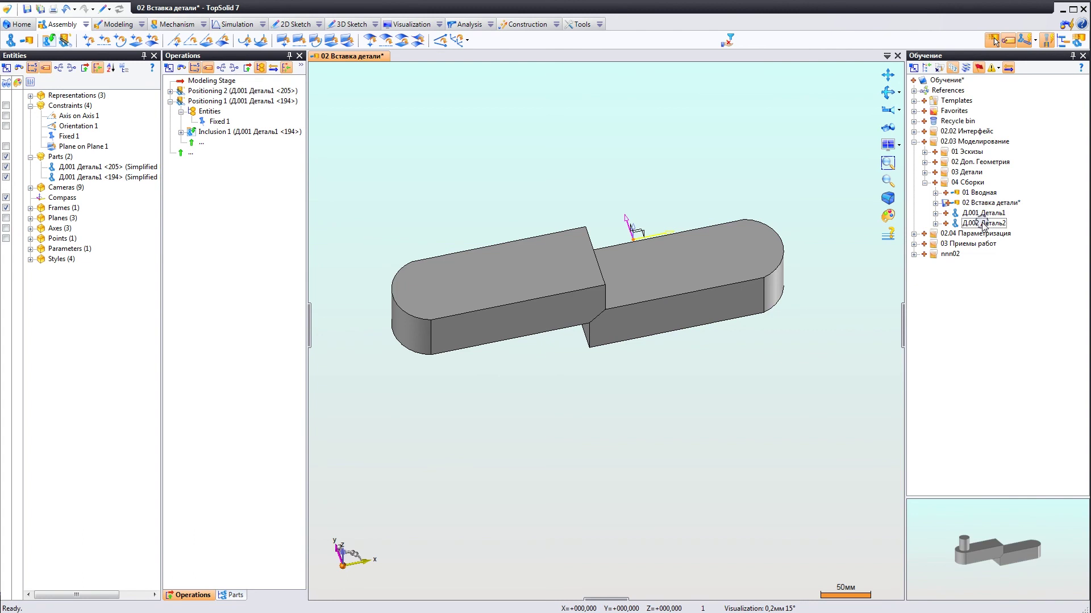
{"action": "left_click_drag", "start_coordinate": [983, 224], "coordinate": [566, 176]}
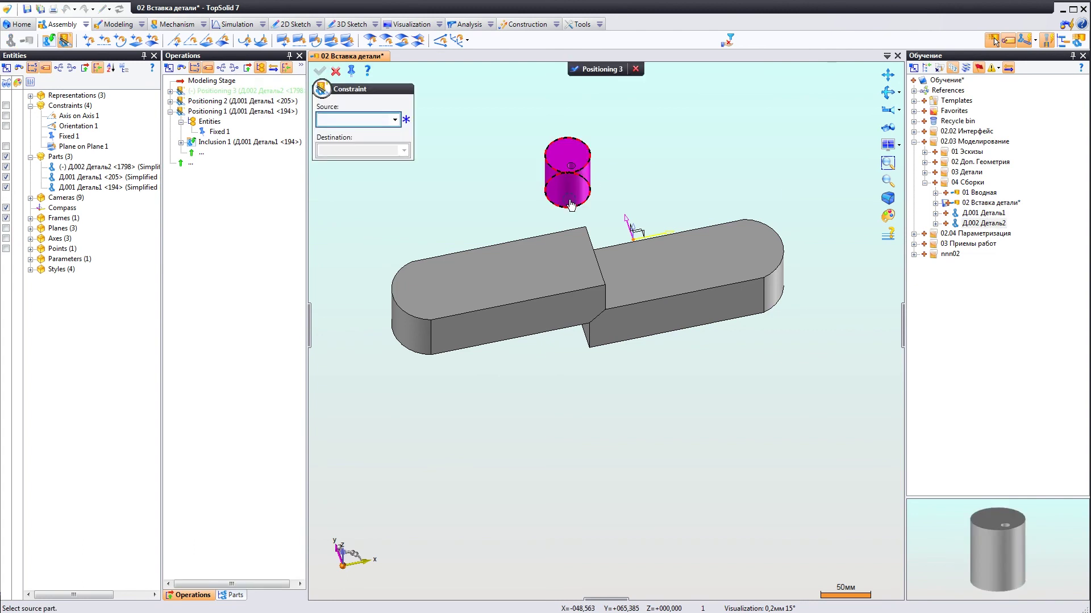
- Seat the cylinder's bottom face on the bar's top face with Plane on Plane 2
{"action": "middle_click_drag", "start_coordinate": [568, 225], "coordinate": [708, 227]}
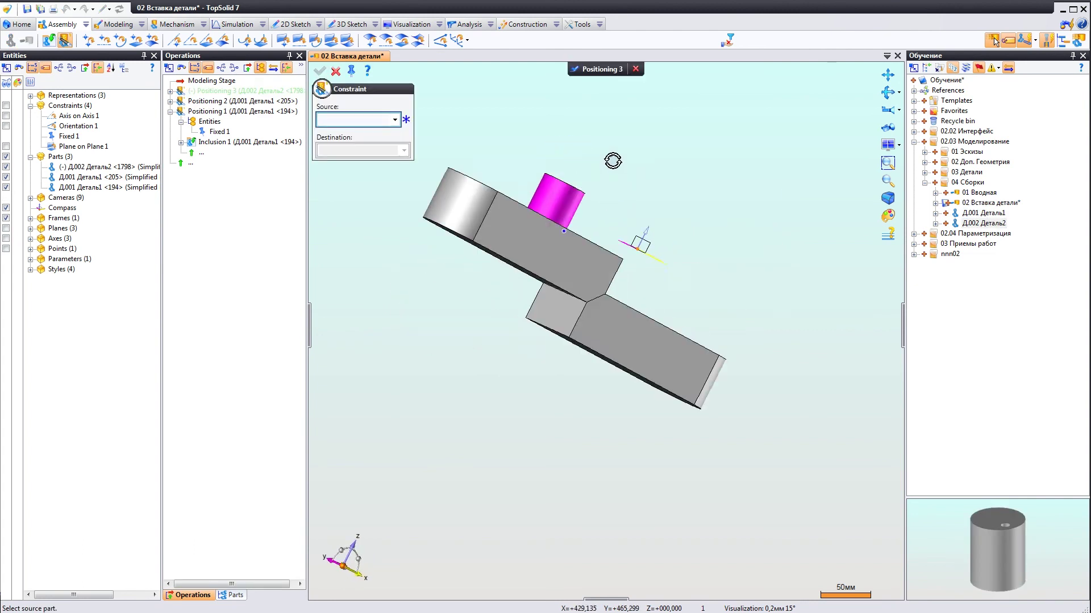
{"action": "scroll", "coordinate": [585, 198], "scroll_direction": "up", "scroll_amount": 3}
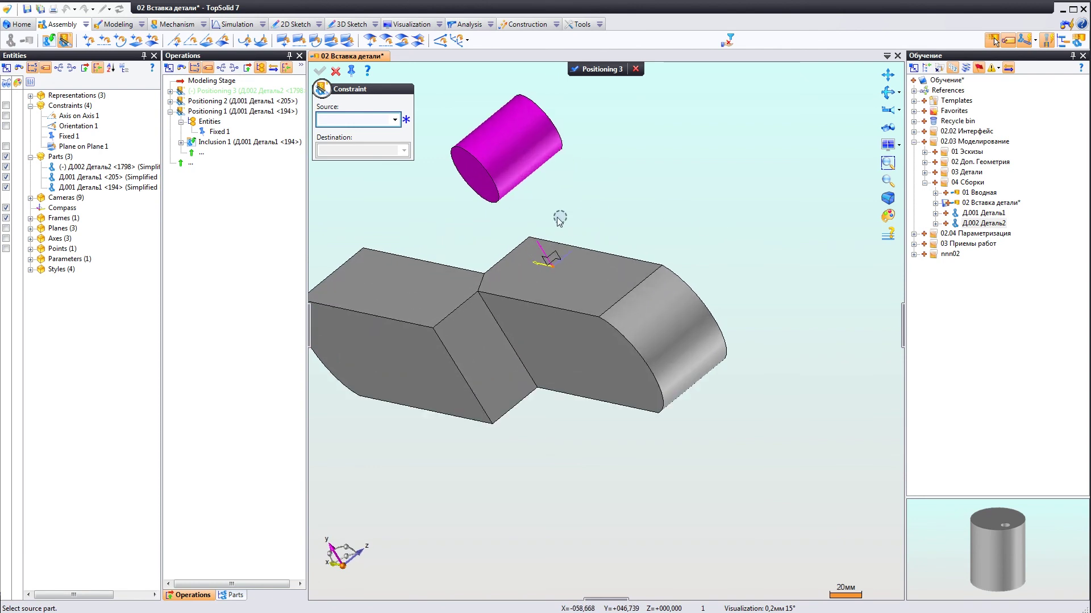
{"action": "left_click", "coordinate": [476, 183]}
{"action": "mouse_move", "coordinate": [552, 256]}
{"action": "middle_mouse_down"}
{"action": "mouse_move", "coordinate": [419, 263]}
{"action": "mouse_move", "coordinate": [402, 315]}
{"action": "mouse_move", "coordinate": [411, 295]}
{"action": "mouse_move", "coordinate": [426, 350]}
{"action": "mouse_move", "coordinate": [459, 338]}
{"action": "middle_mouse_up"}
{"action": "left_click", "coordinate": [440, 306]}
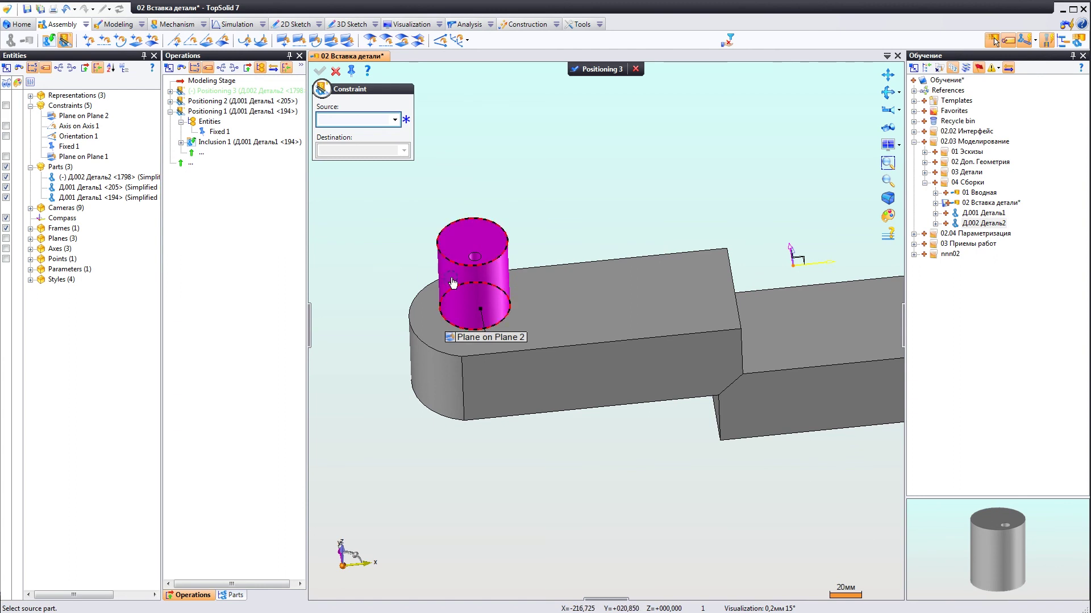
- Align the cylinder's side-face axis with the bar's rounded end via Axis on Axis 2
{"action": "left_click", "coordinate": [448, 276]}
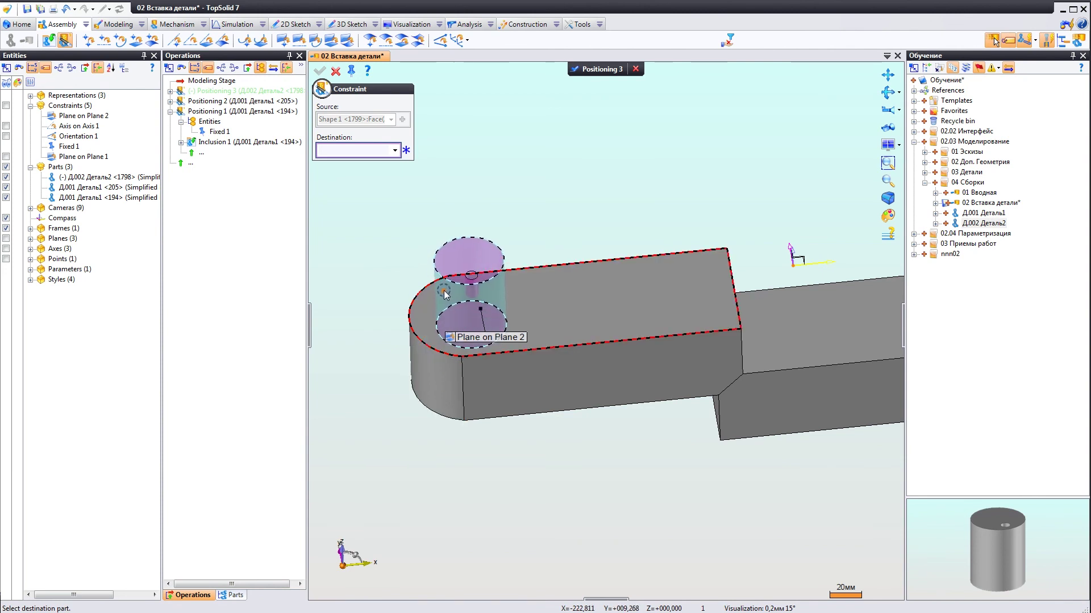
{"action": "left_click", "coordinate": [421, 350]}
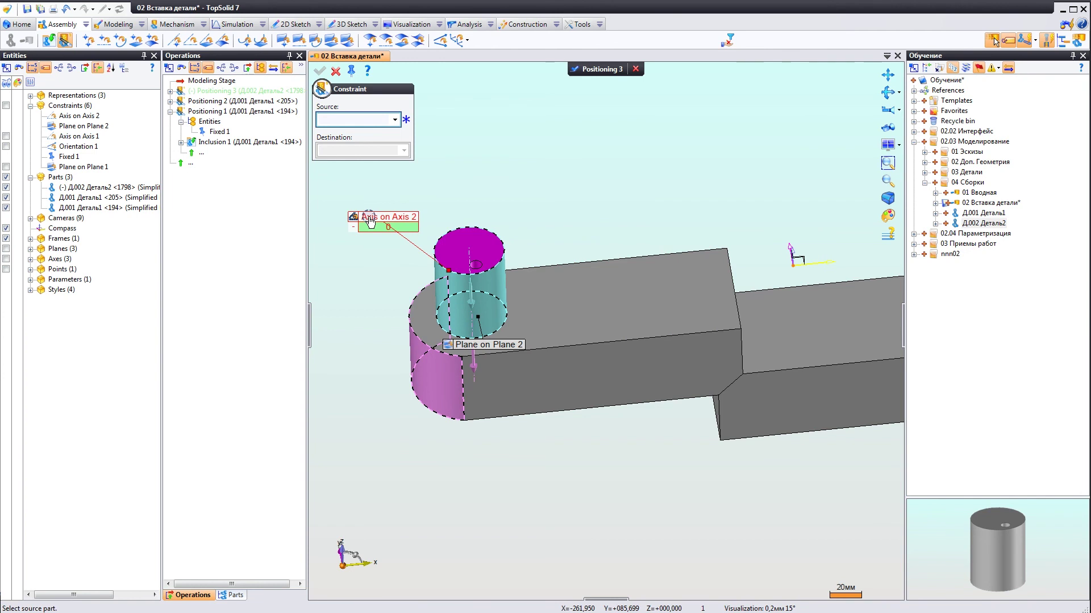
{"action": "scroll", "coordinate": [469, 287], "scroll_direction": "up", "scroll_amount": 2}
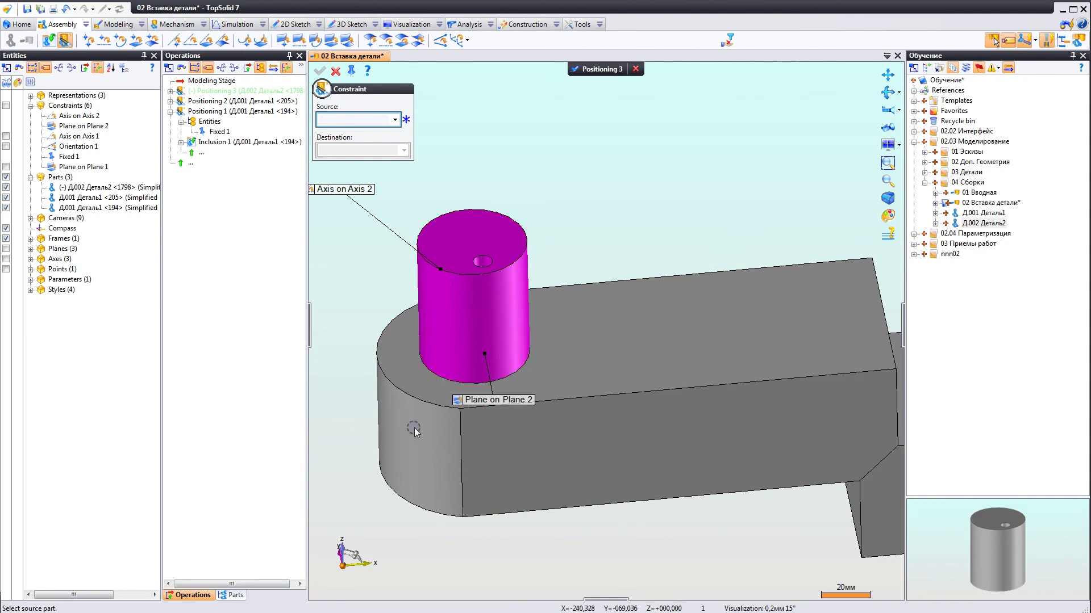
{"action": "mouse_move", "coordinate": [391, 391]}
{"action": "middle_mouse_down"}
{"action": "mouse_move", "coordinate": [445, 326]}
{"action": "mouse_move", "coordinate": [469, 391]}
{"action": "mouse_move", "coordinate": [503, 318]}
{"action": "middle_mouse_up"}
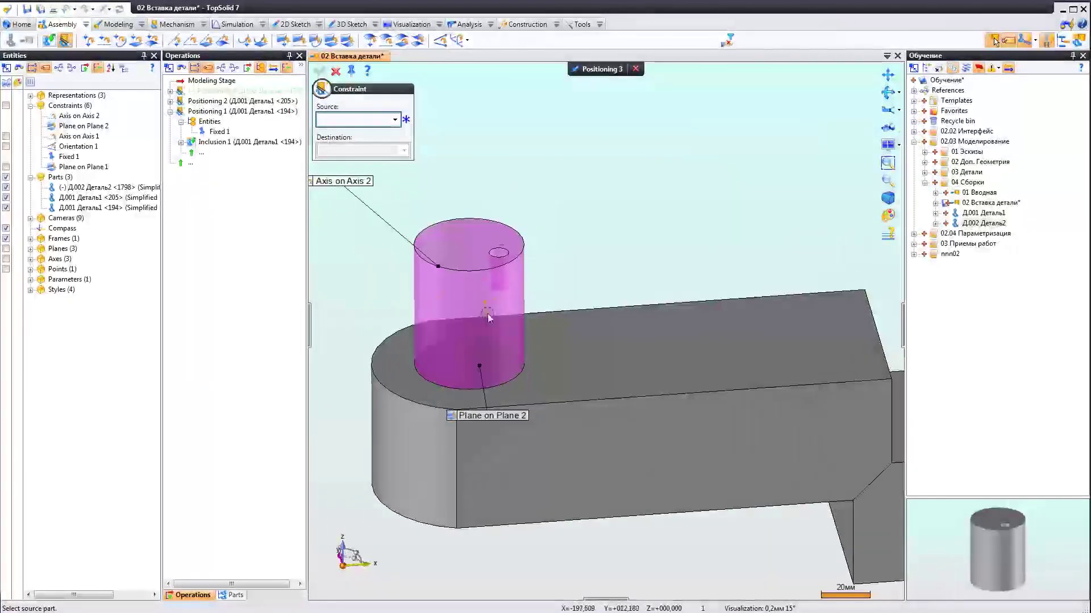
{"action": "middle_click_drag", "start_coordinate": [499, 310], "coordinate": [493, 357]}
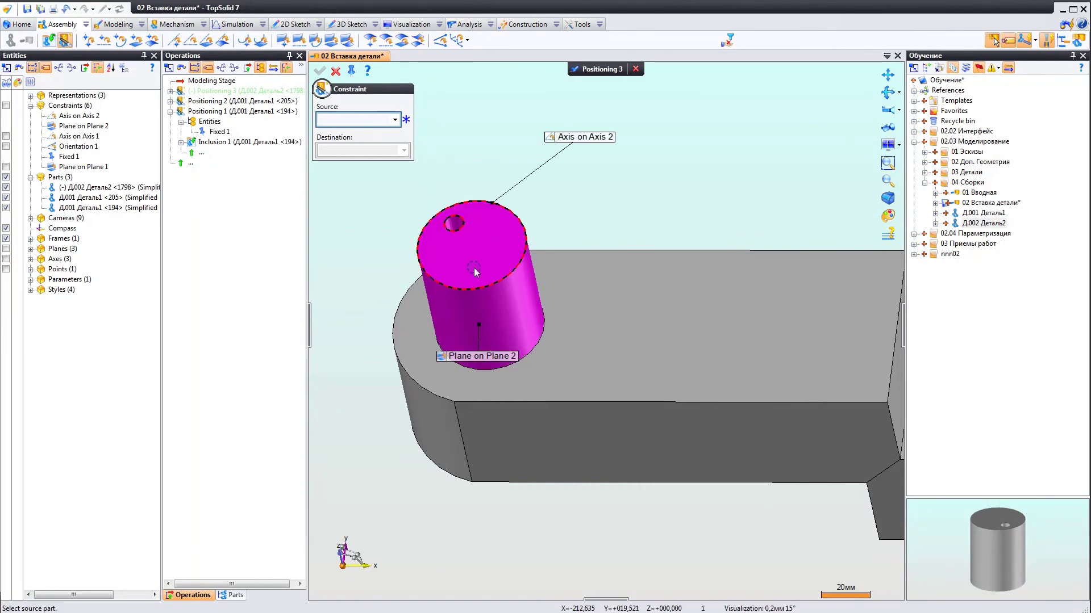
{"action": "middle_click_drag", "start_coordinate": [507, 268], "coordinate": [509, 235]}
{"action": "mouse_move", "coordinate": [509, 272]}
{"action": "middle_mouse_down"}
{"action": "mouse_move", "coordinate": [528, 344]}
{"action": "mouse_move", "coordinate": [527, 315]}
{"action": "middle_mouse_up"}
{"action": "scroll", "coordinate": [528, 344], "scroll_direction": "down", "scroll_amount": 3}
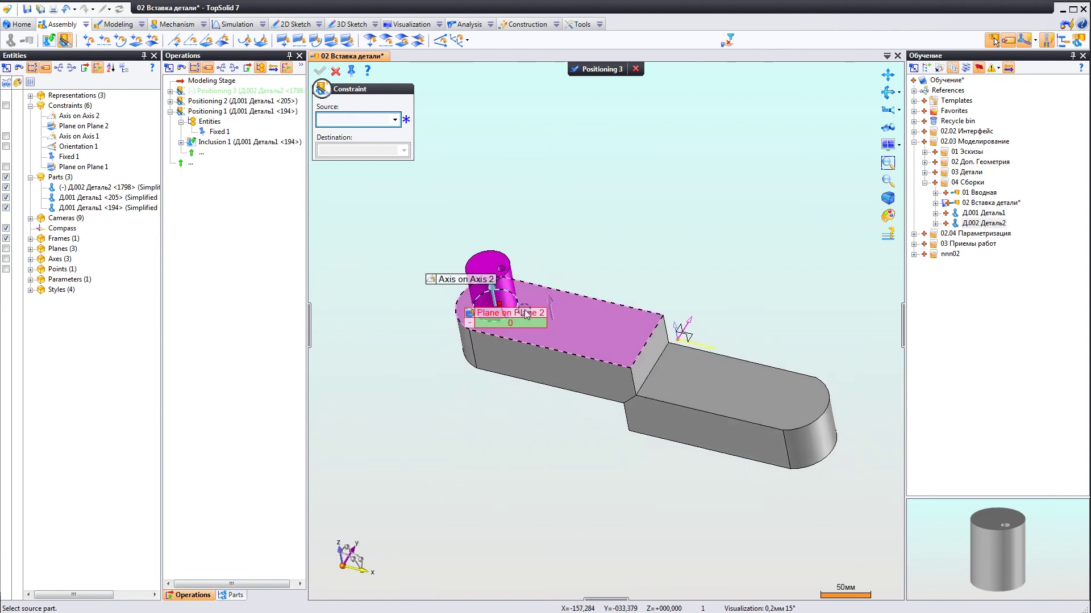
{"action": "scroll", "coordinate": [527, 314], "scroll_direction": "up", "scroll_amount": 2}
{"action": "scroll", "coordinate": [536, 316], "scroll_direction": "up", "scroll_amount": 2}
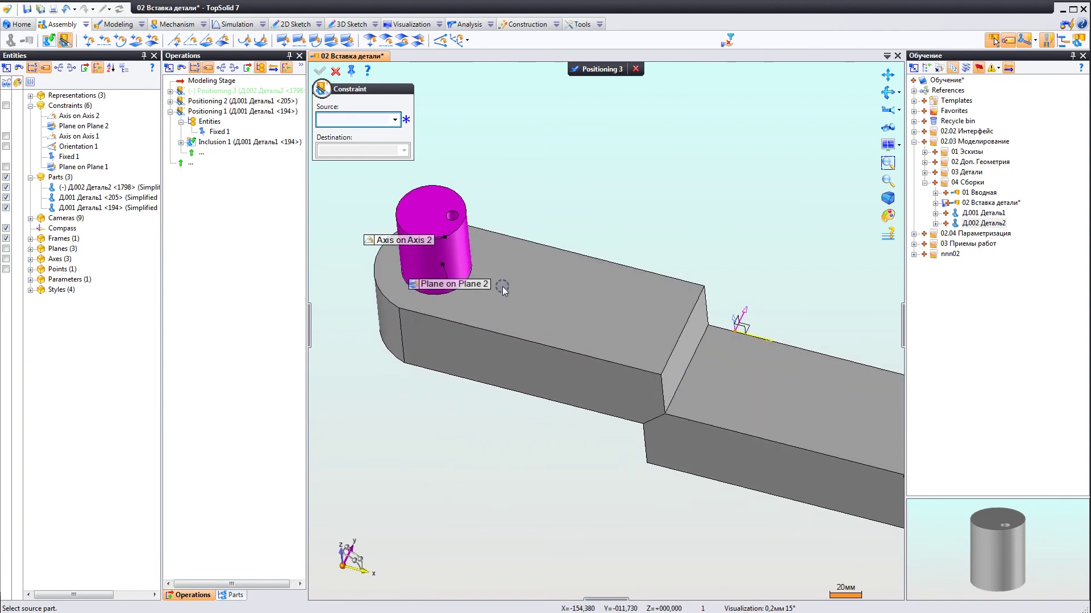
{"action": "mouse_move", "coordinate": [499, 261]}
{"action": "middle_mouse_down"}
{"action": "mouse_move", "coordinate": [500, 246]}
{"action": "mouse_move", "coordinate": [473, 243]}
{"action": "mouse_move", "coordinate": [492, 258]}
{"action": "mouse_move", "coordinate": [485, 304]}
{"action": "middle_mouse_up"}
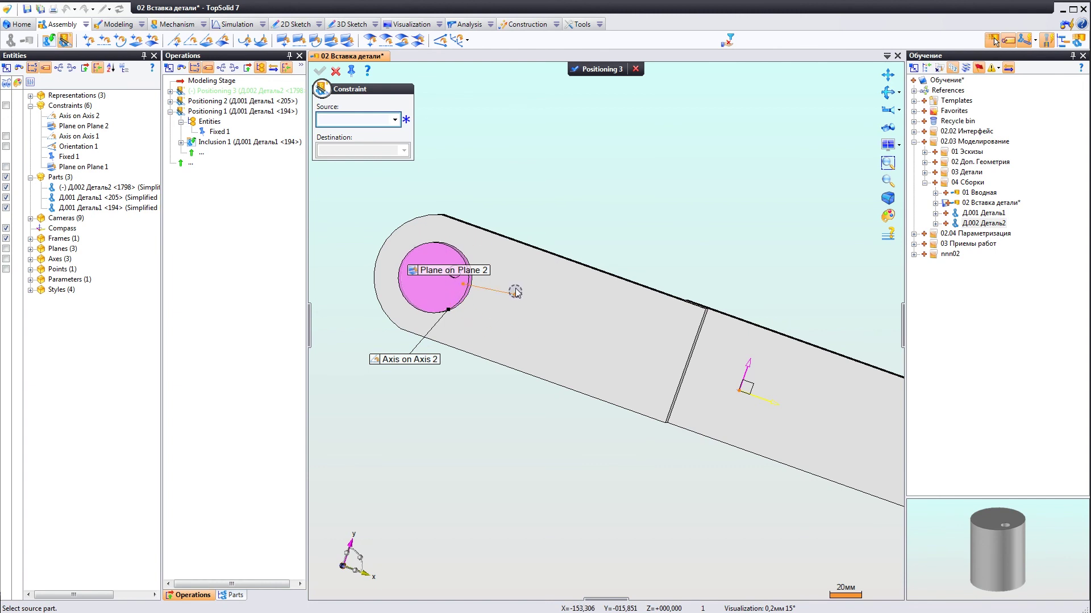
{"action": "mouse_move", "coordinate": [504, 332]}
{"action": "middle_mouse_down"}
{"action": "mouse_move", "coordinate": [506, 253]}
{"action": "mouse_move", "coordinate": [489, 292]}
{"action": "mouse_move", "coordinate": [504, 265]}
{"action": "middle_mouse_up"}
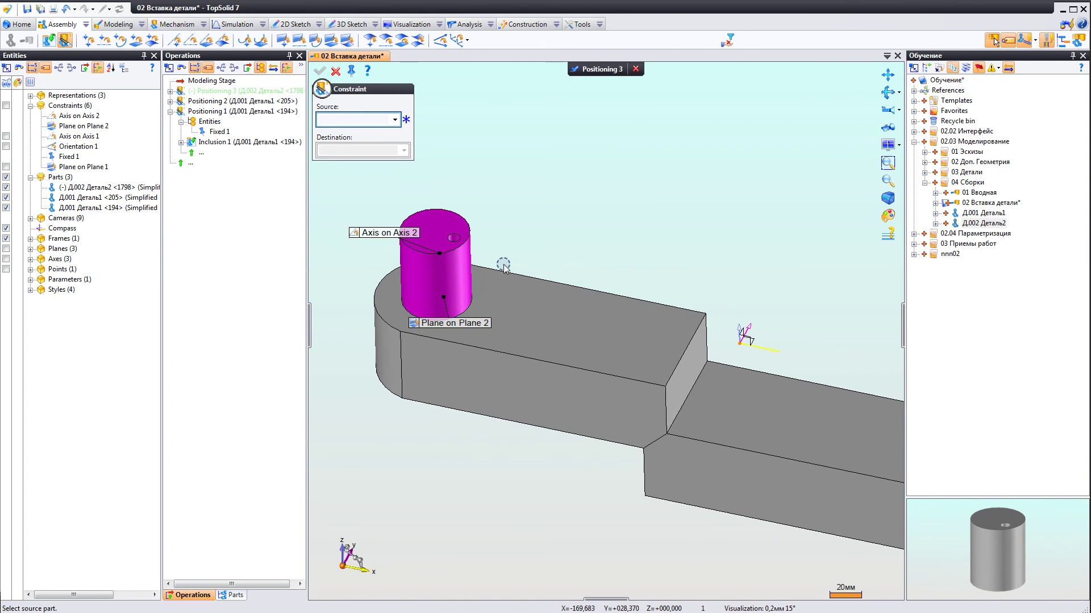